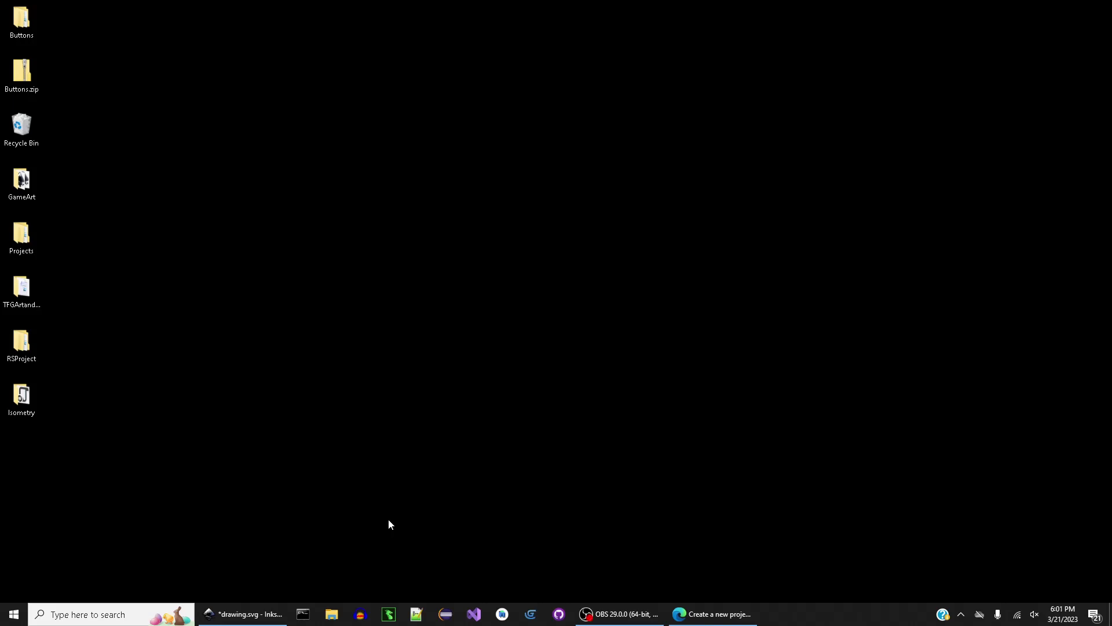
# Open the desktop Buttons folder and browse the OblongButtons and RoundButtons image folders
pyautogui.click(20, 20)
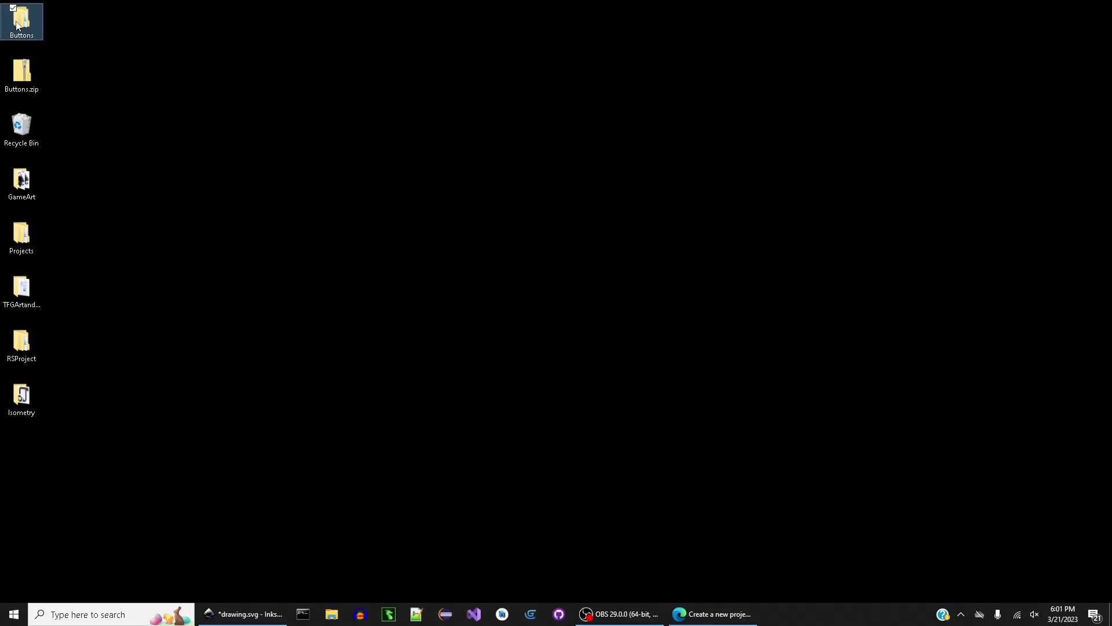
pyautogui.press('Return')
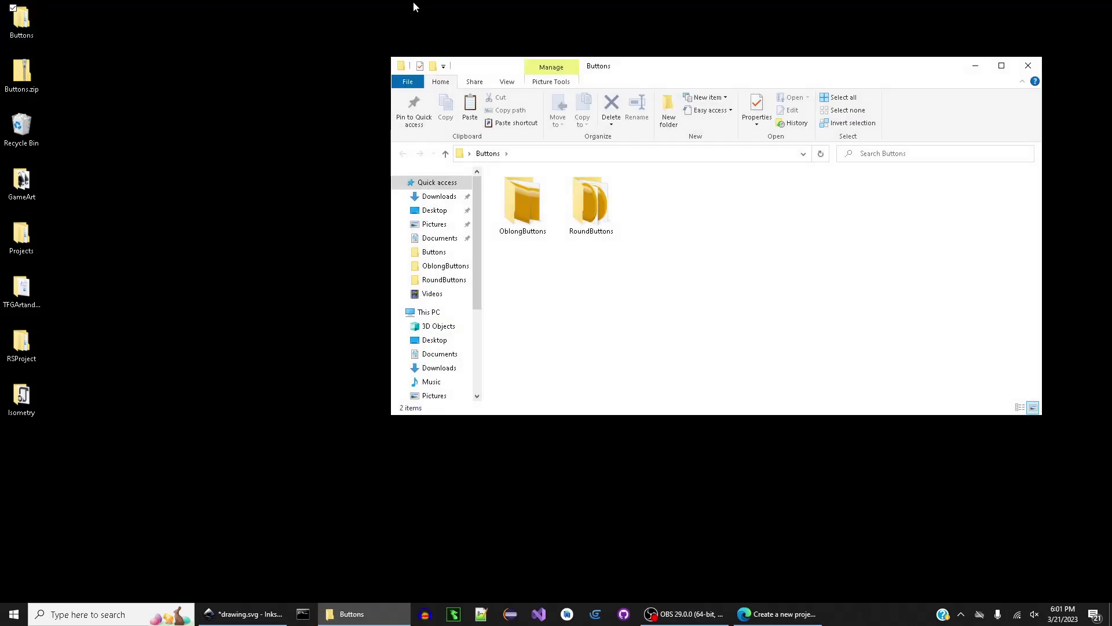
pyautogui.doubleClick(534, 226)
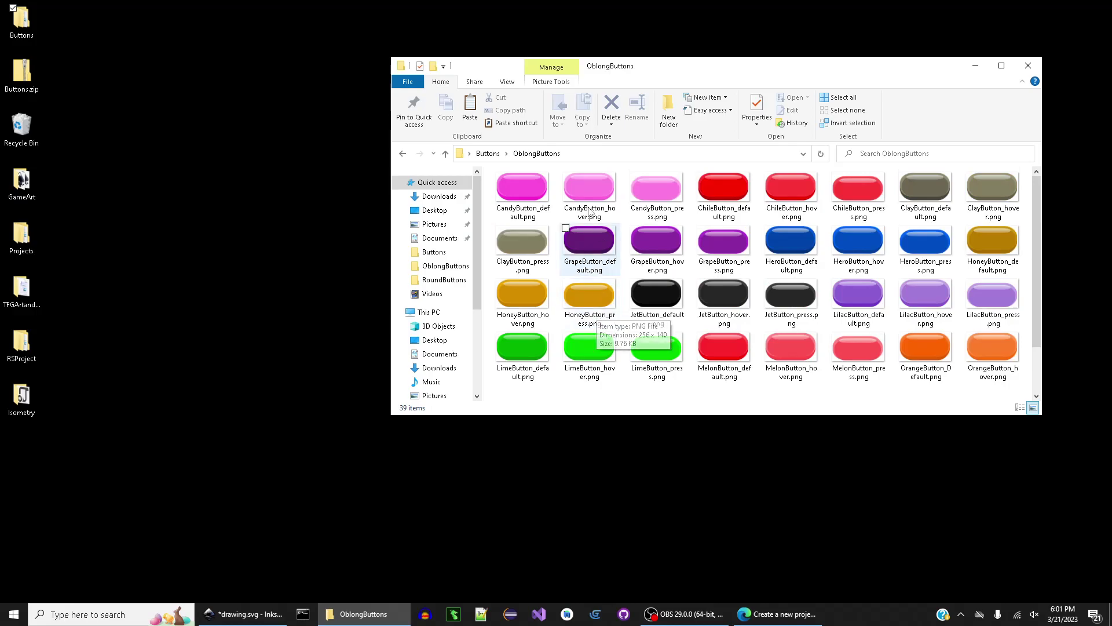
pyautogui.scroll(-1, 576, 210)
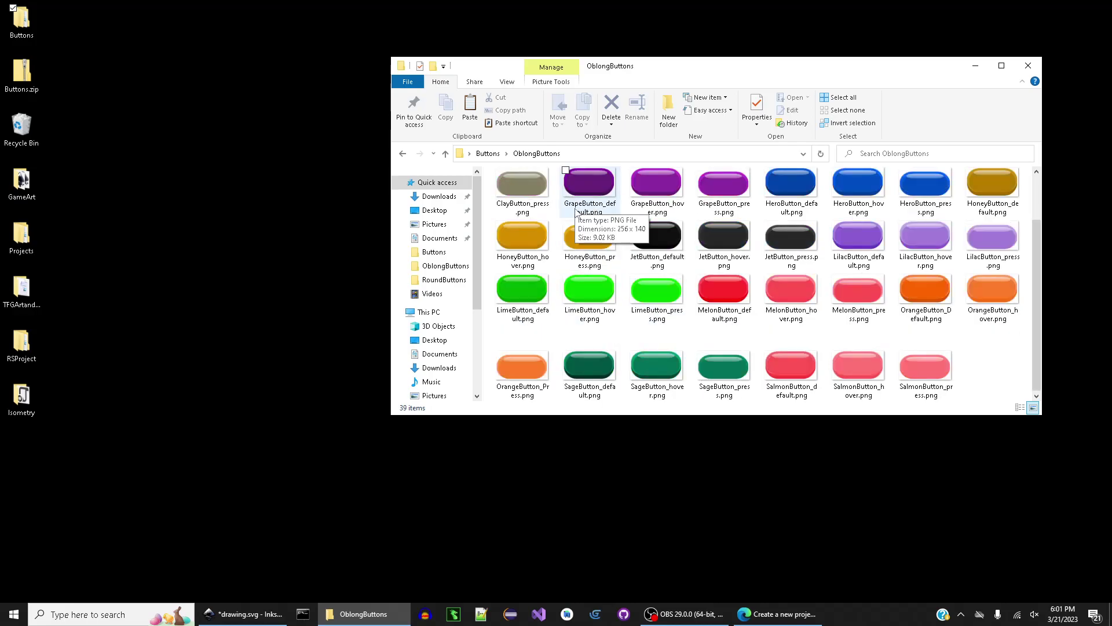
pyautogui.click(404, 154)
pyautogui.doubleClick(581, 212)
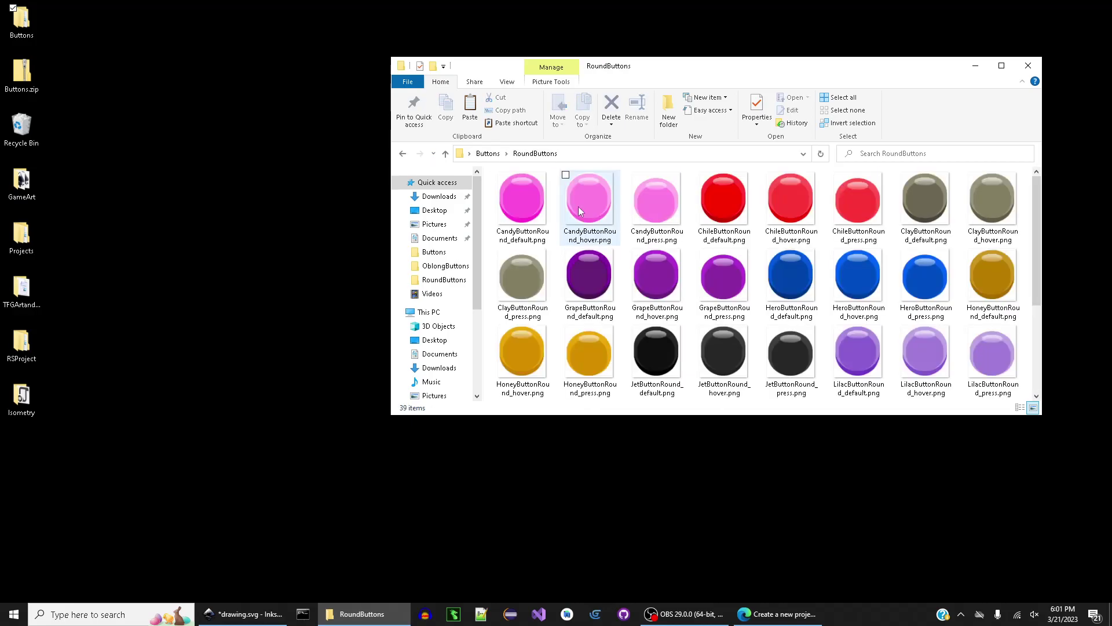
pyautogui.scroll(-2, 579, 206)
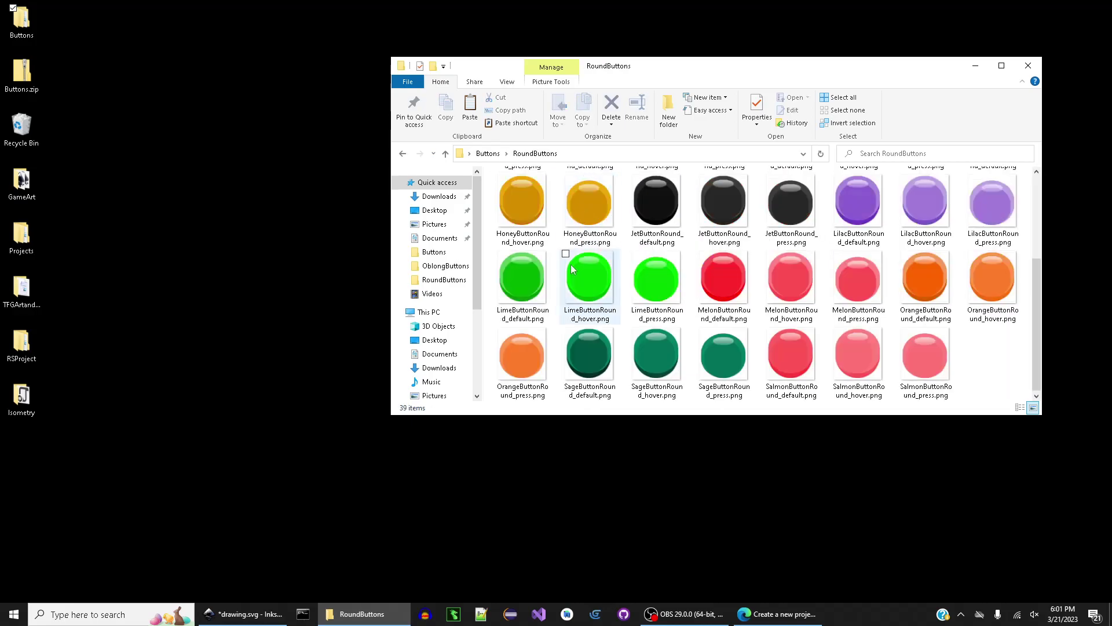
pyautogui.scroll(2, 571, 264)
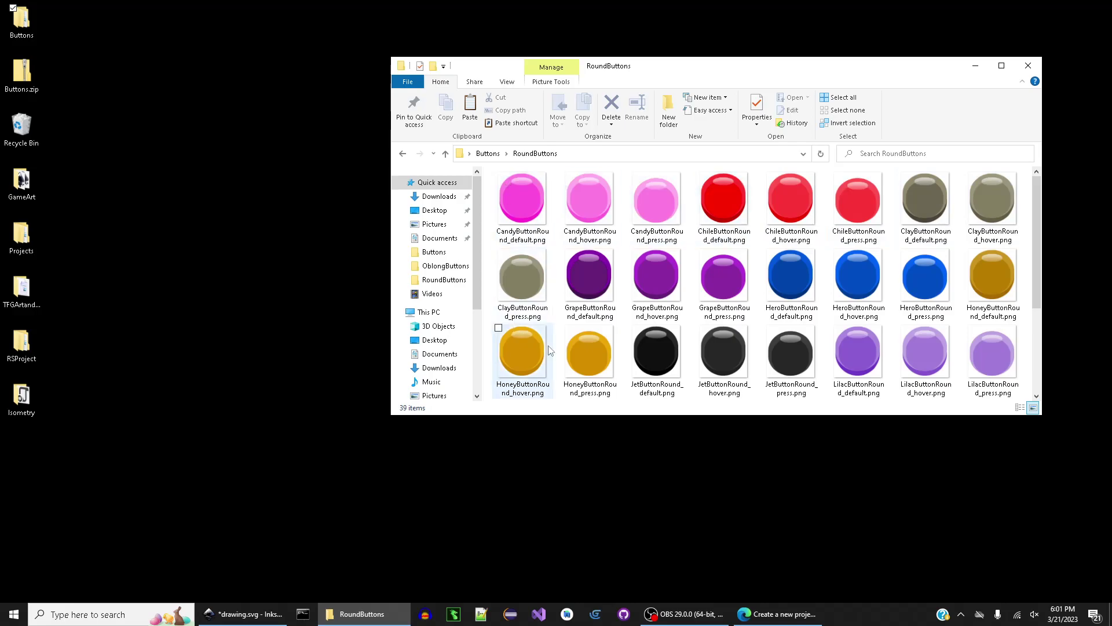
pyautogui.click(402, 153)
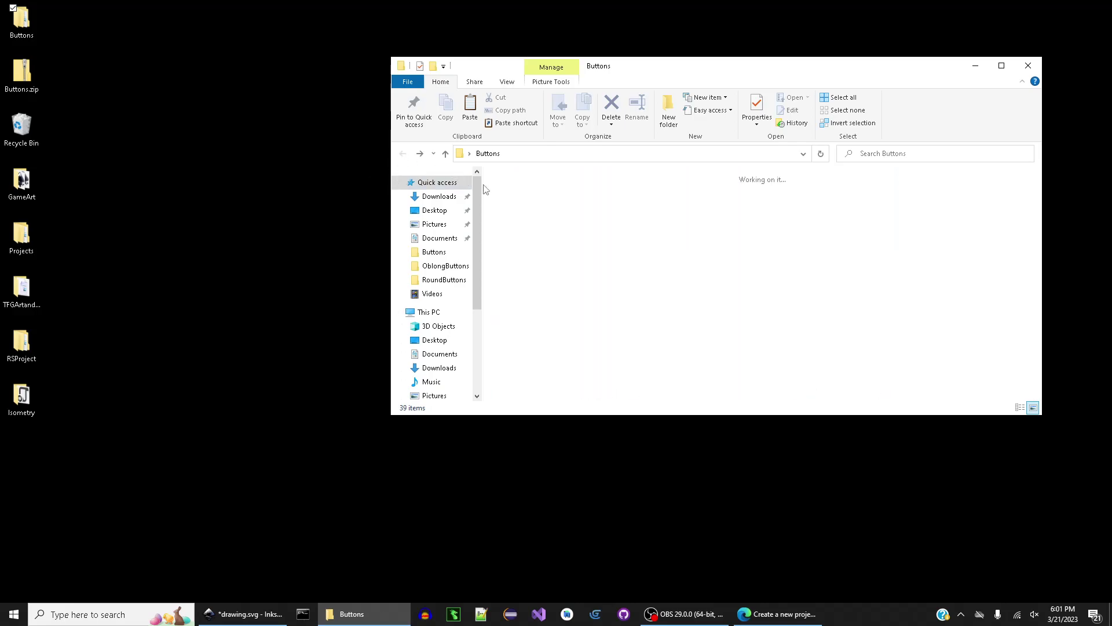
pyautogui.doubleClick(520, 193)
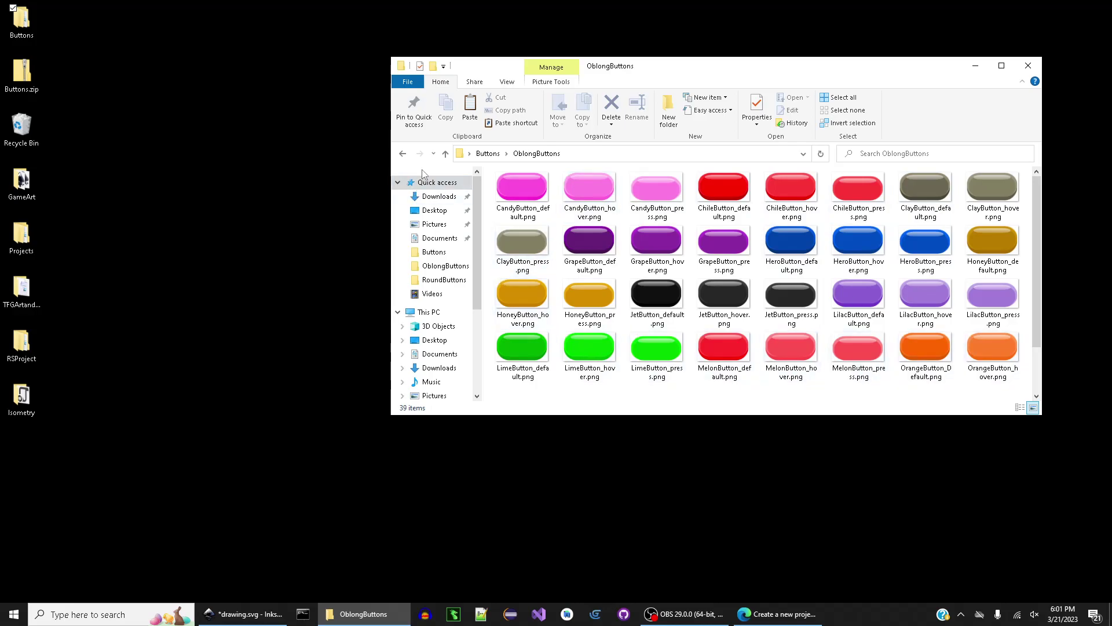
pyautogui.click(402, 153)
pyautogui.doubleClick(610, 201)
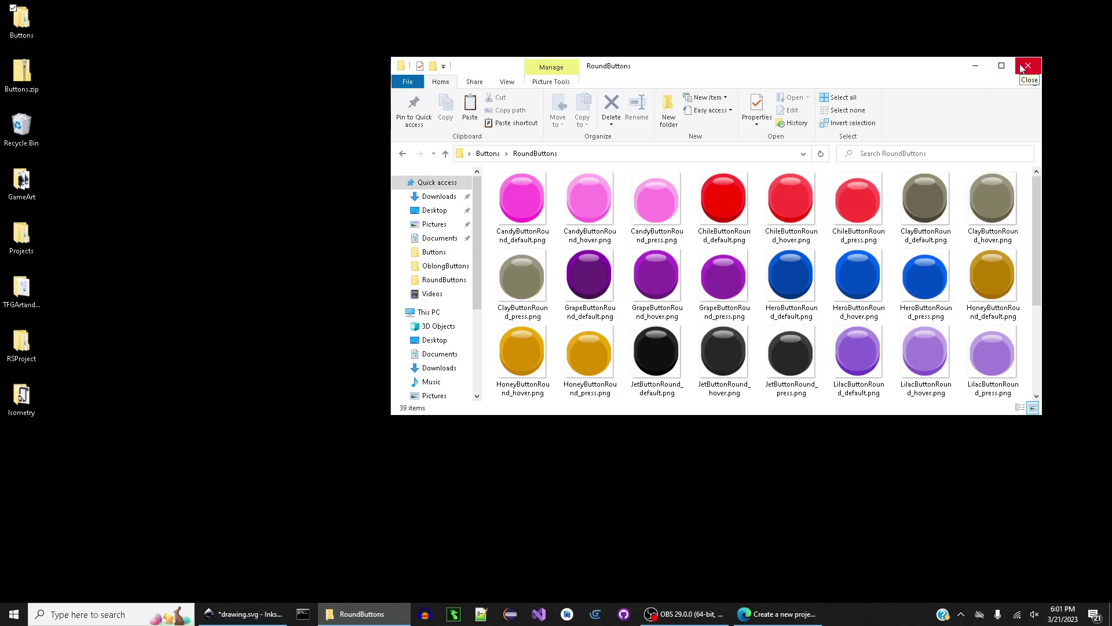
# Compare the OblongButtons and RoundButtons images again, including CandyButtonRound_default.png, and close the folder window
pyautogui.click(403, 154)
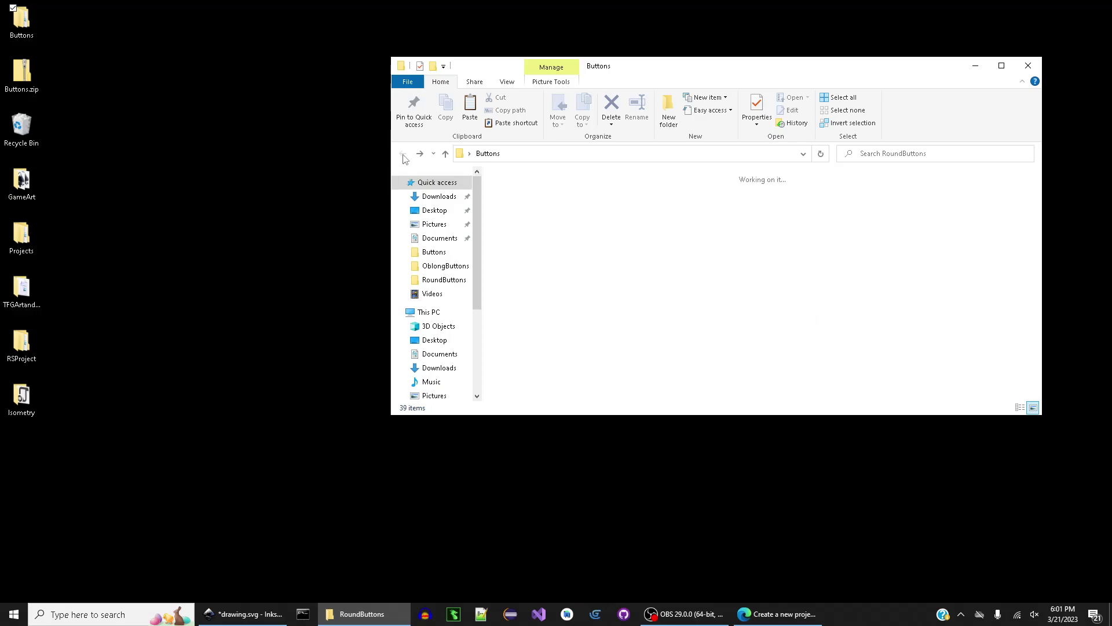
pyautogui.click(523, 210)
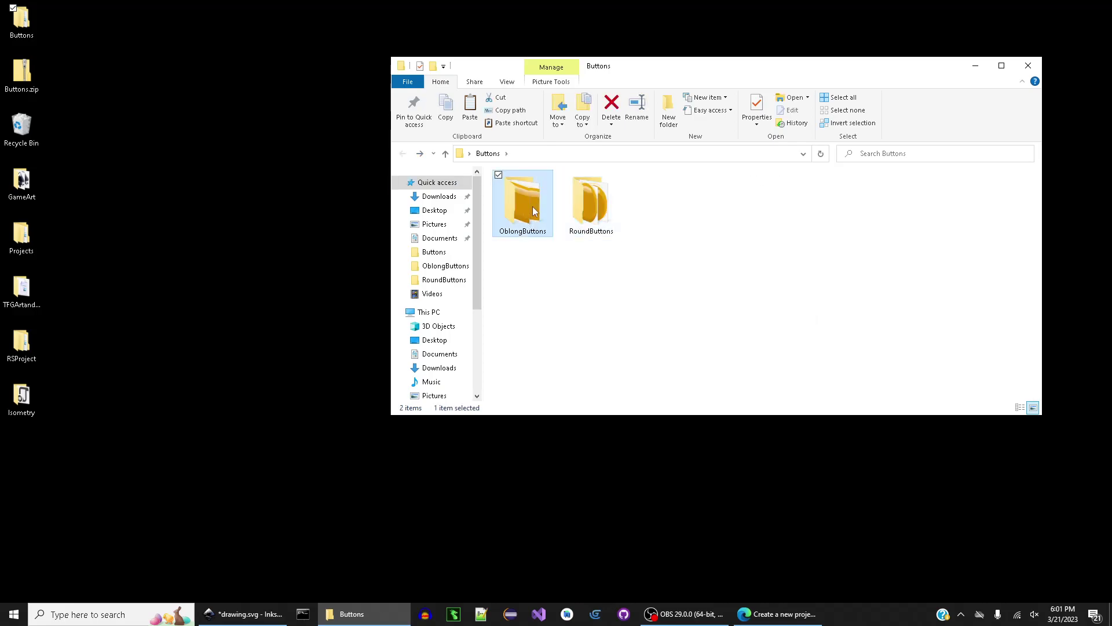
pyautogui.doubleClick(581, 206)
pyautogui.click(535, 195)
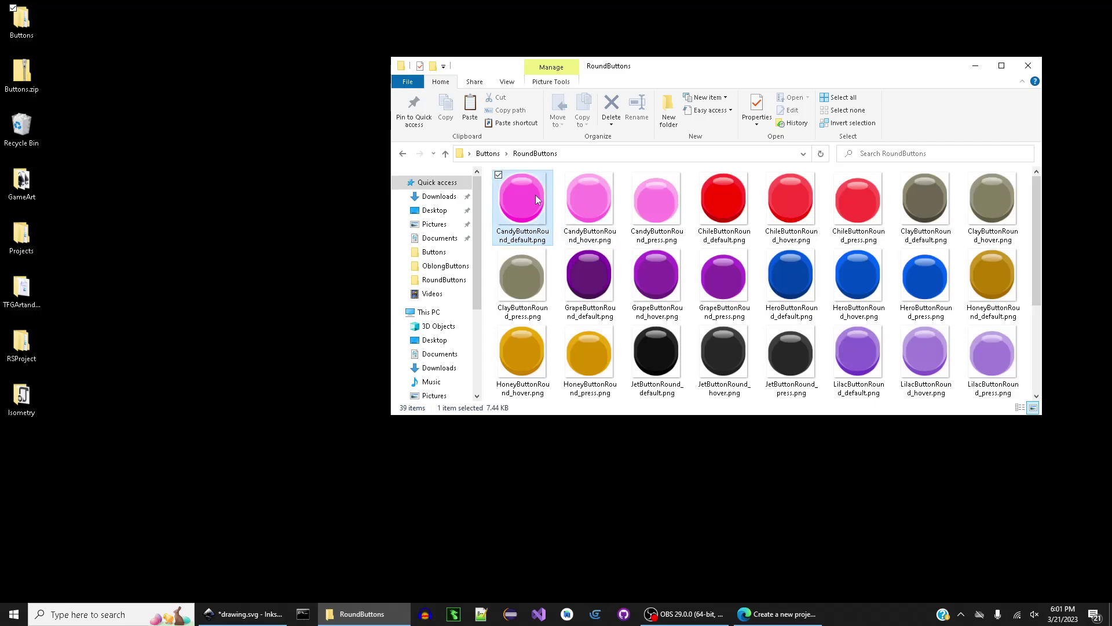
pyautogui.click(401, 156)
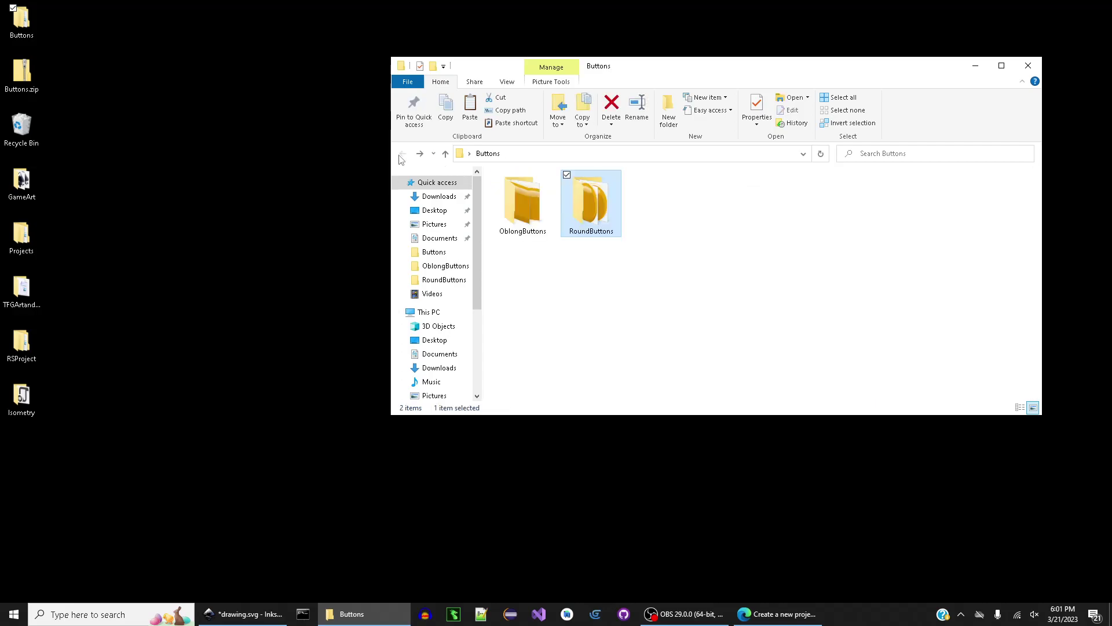
pyautogui.doubleClick(515, 205)
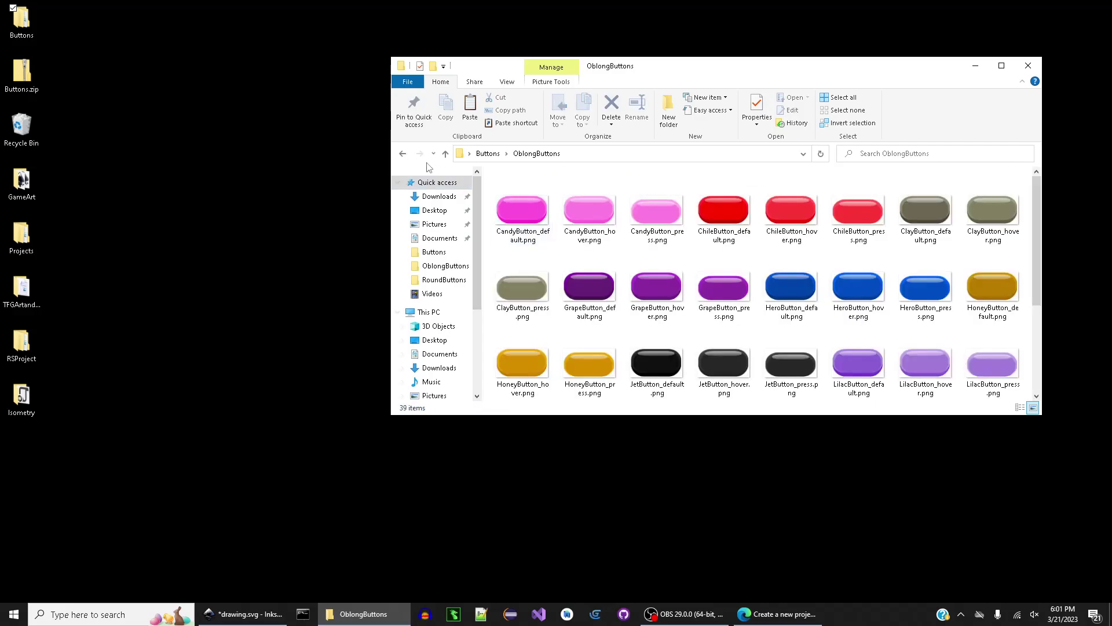
pyautogui.click(402, 153)
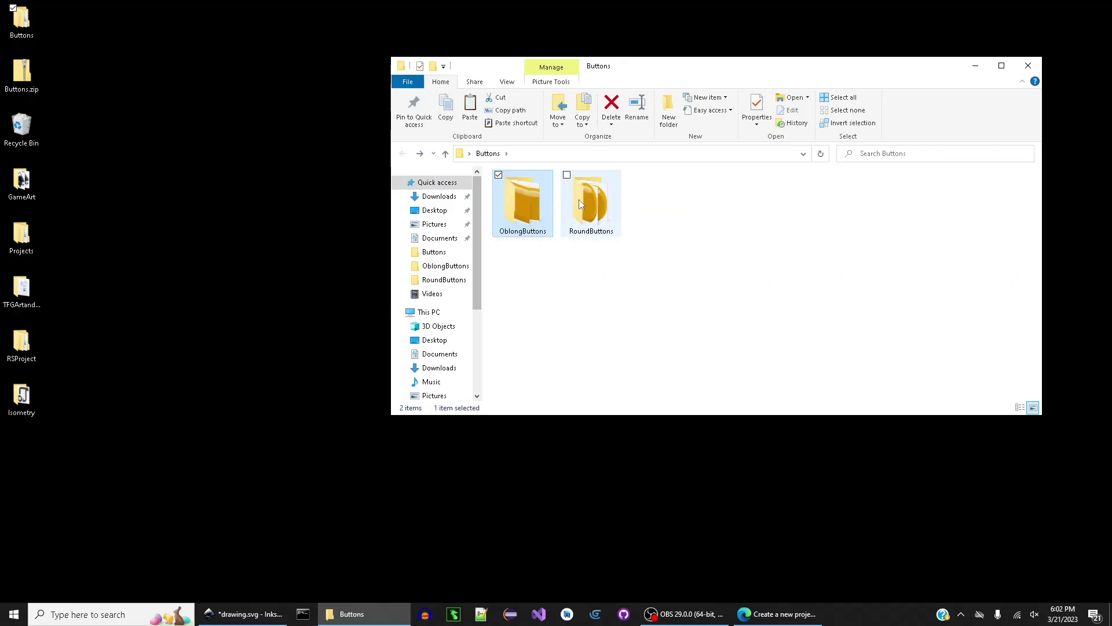
pyautogui.click(579, 200)
pyautogui.doubleClick(579, 200)
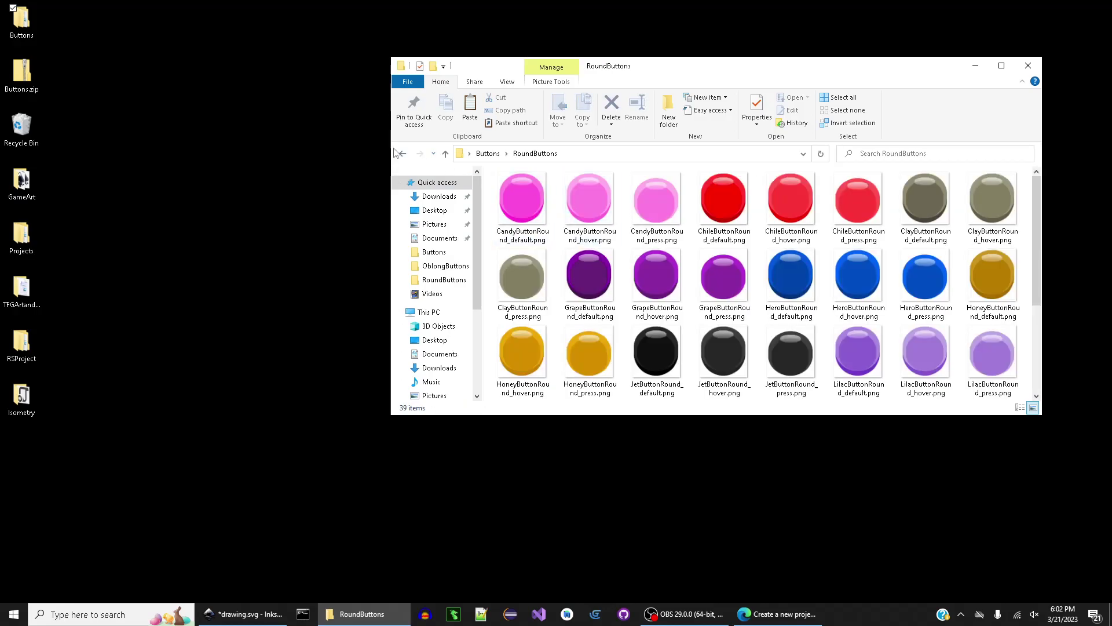
pyautogui.doubleClick(514, 206)
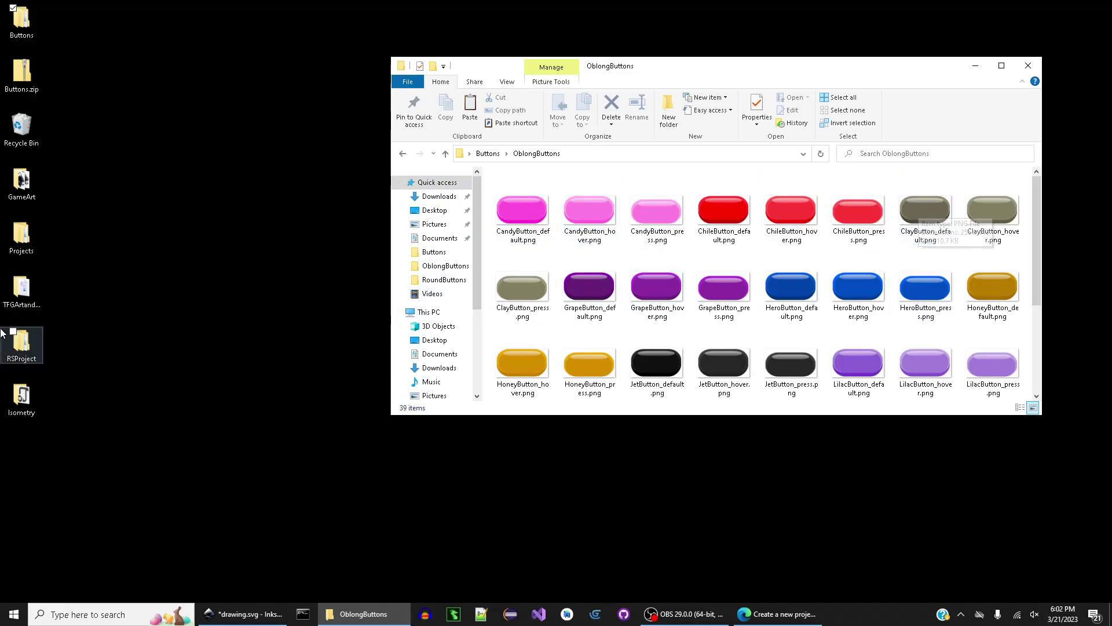
pyautogui.click(1033, 66)
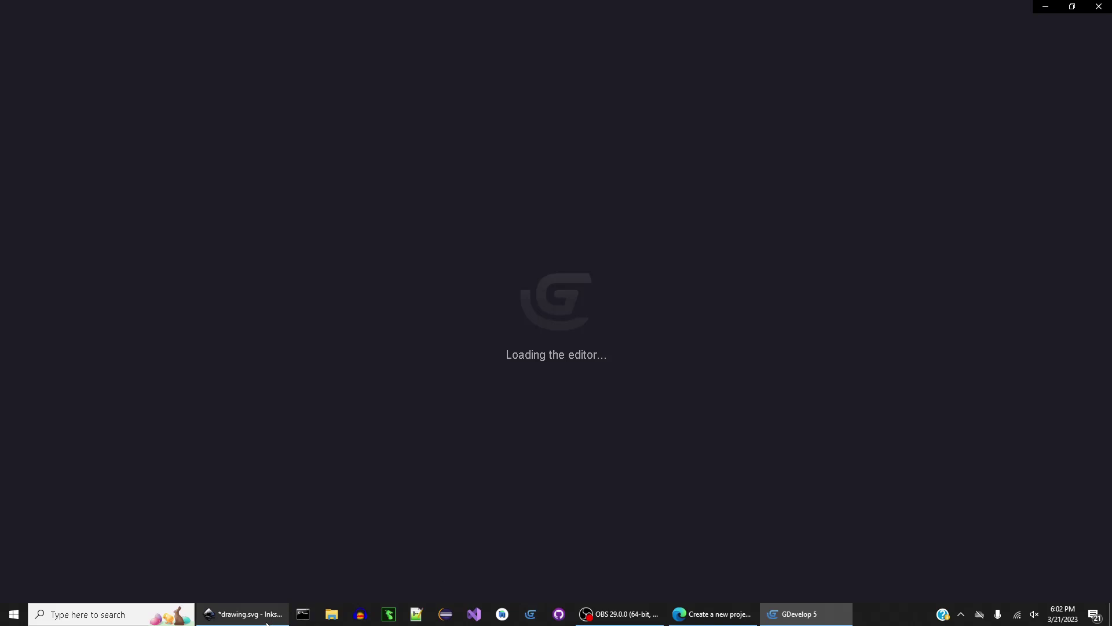
# Review the button designs in Inkscape's drawing.svg, then minimize Inkscape
pyautogui.click(264, 614)
pyautogui.scroll(-3, 284, 281)
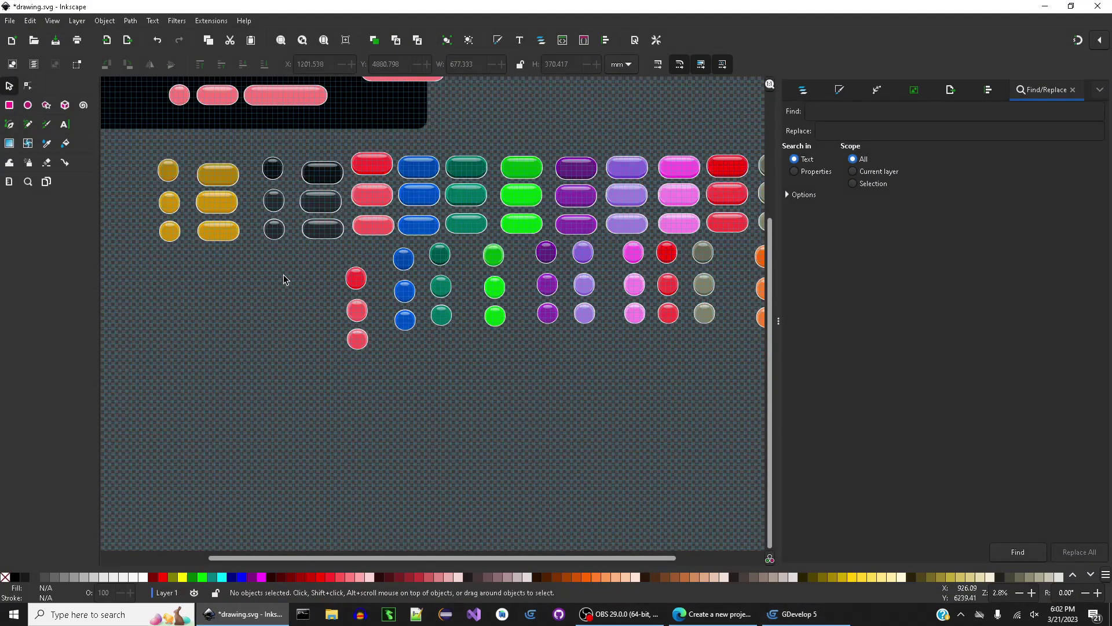
pyautogui.scroll(8, 283, 280)
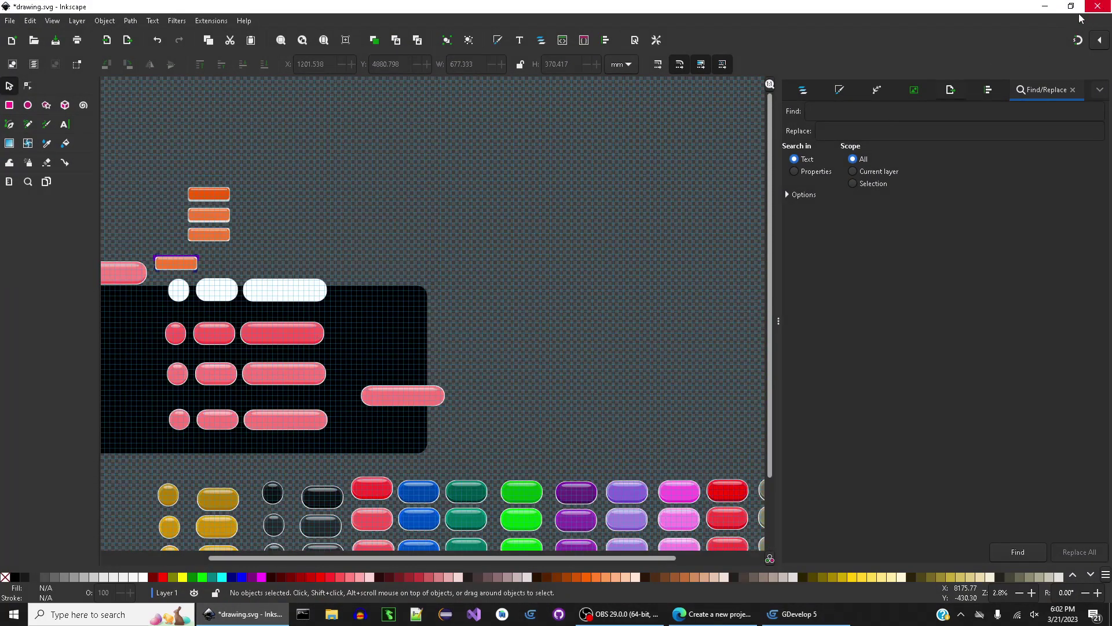
pyautogui.click(1045, 6)
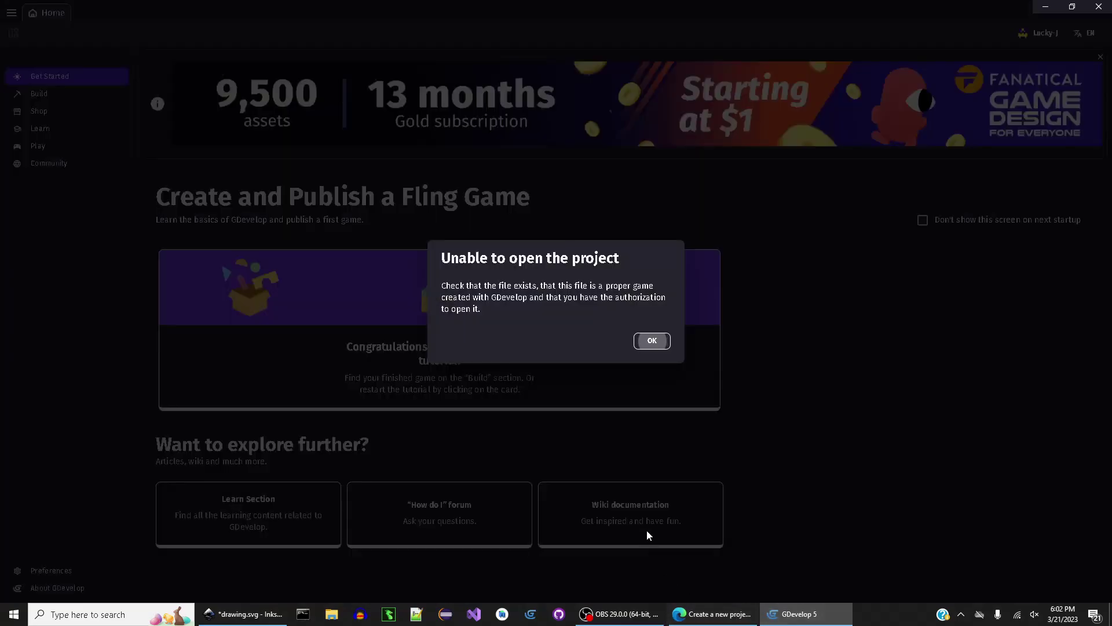
# Dismiss the error and create project 'Tutorial' in Desktop\Tutorial with player authentication off
pyautogui.click(652, 345)
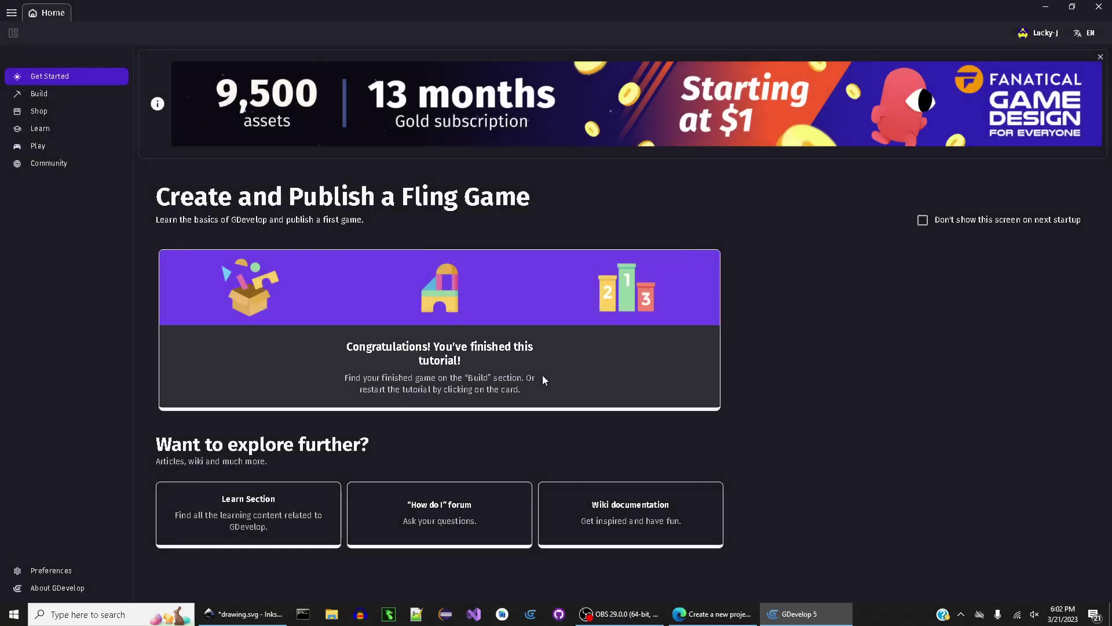
pyautogui.click(543, 377)
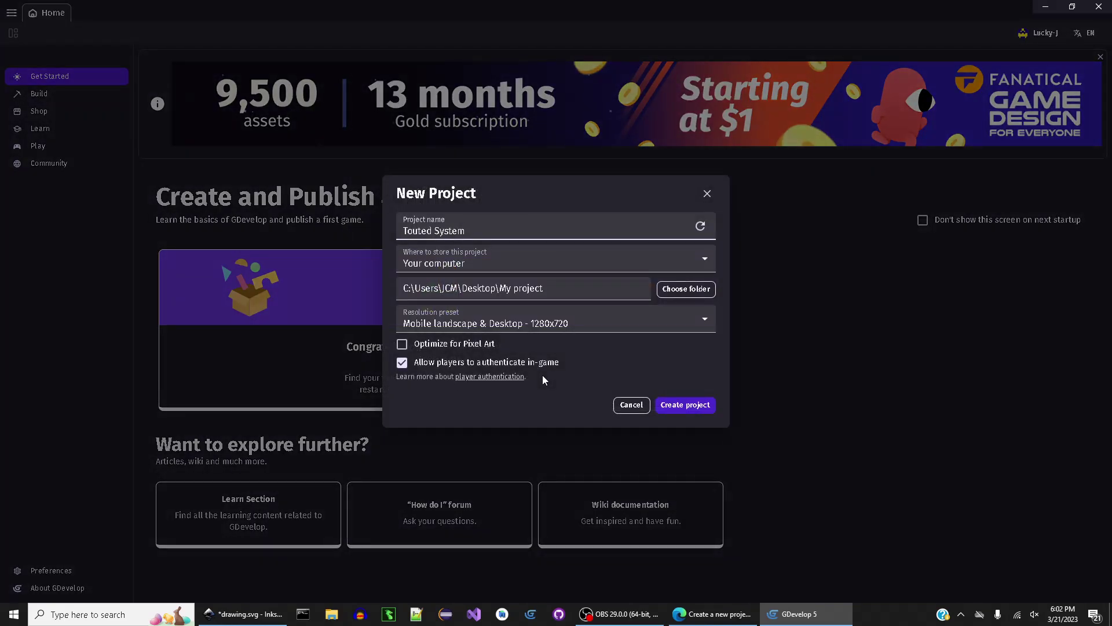
pyautogui.hotkey('ctrl', 'a')
pyautogui.write('T')
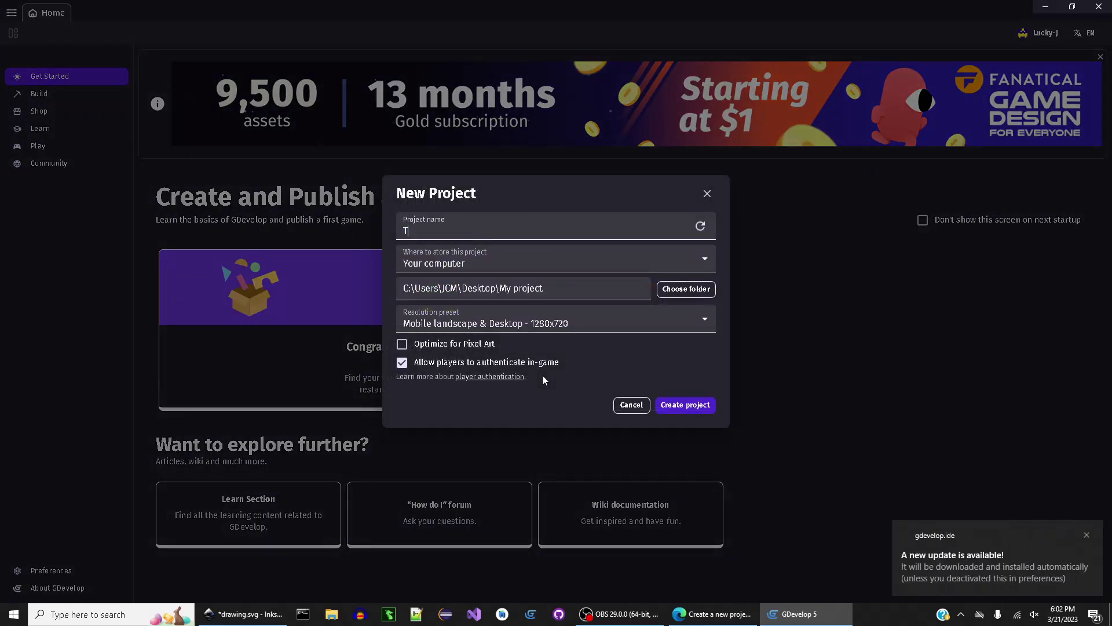
pyautogui.write('utorial')
pyautogui.click(570, 293)
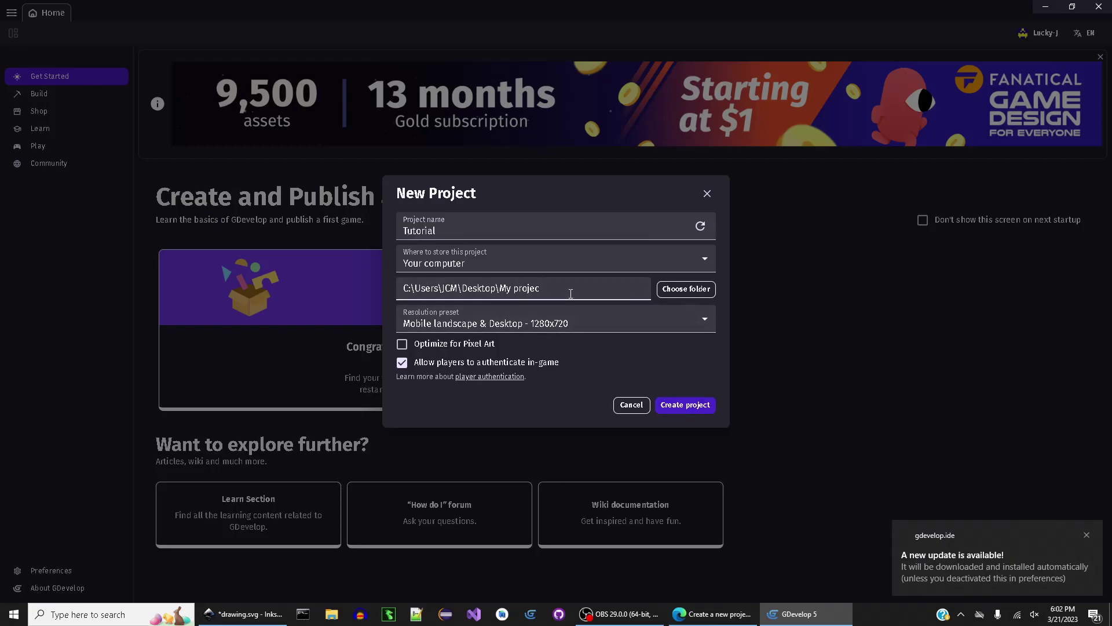
pyautogui.press('BackSpace')
pyautogui.press('BackSpace')
pyautogui.press('BackSpace')
pyautogui.press('BackSpace')
pyautogui.press('BackSpace')
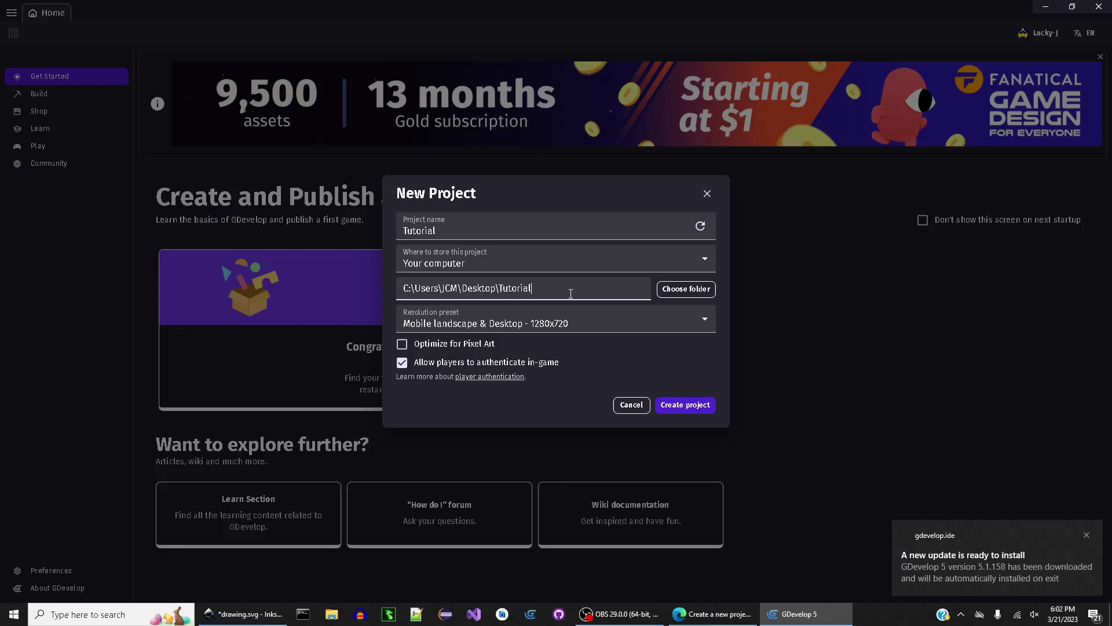
pyautogui.click(402, 363)
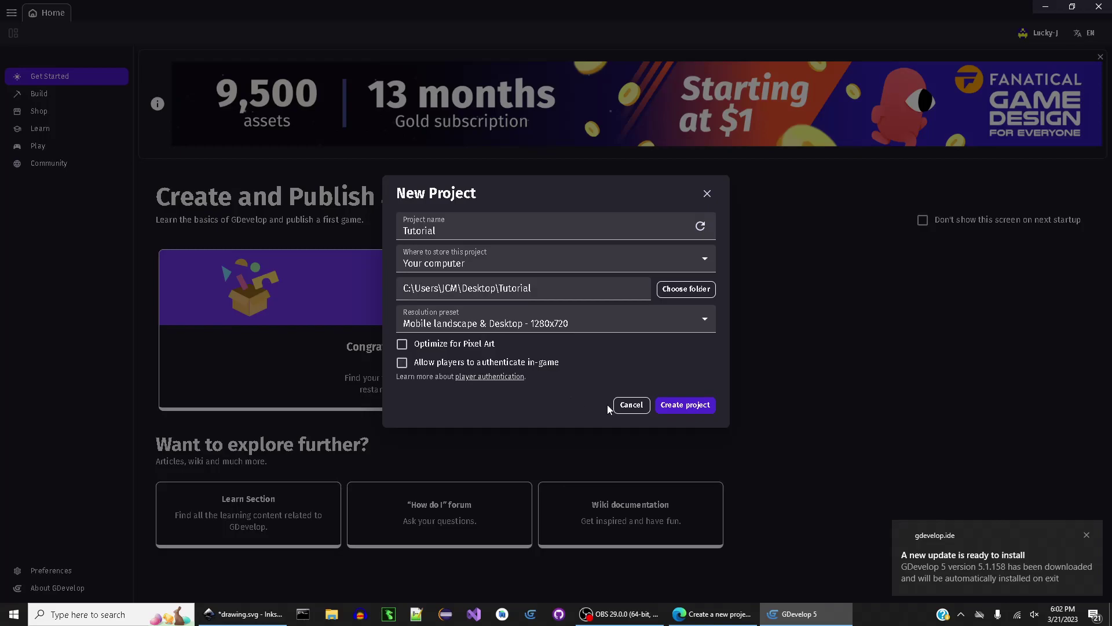
pyautogui.click(674, 405)
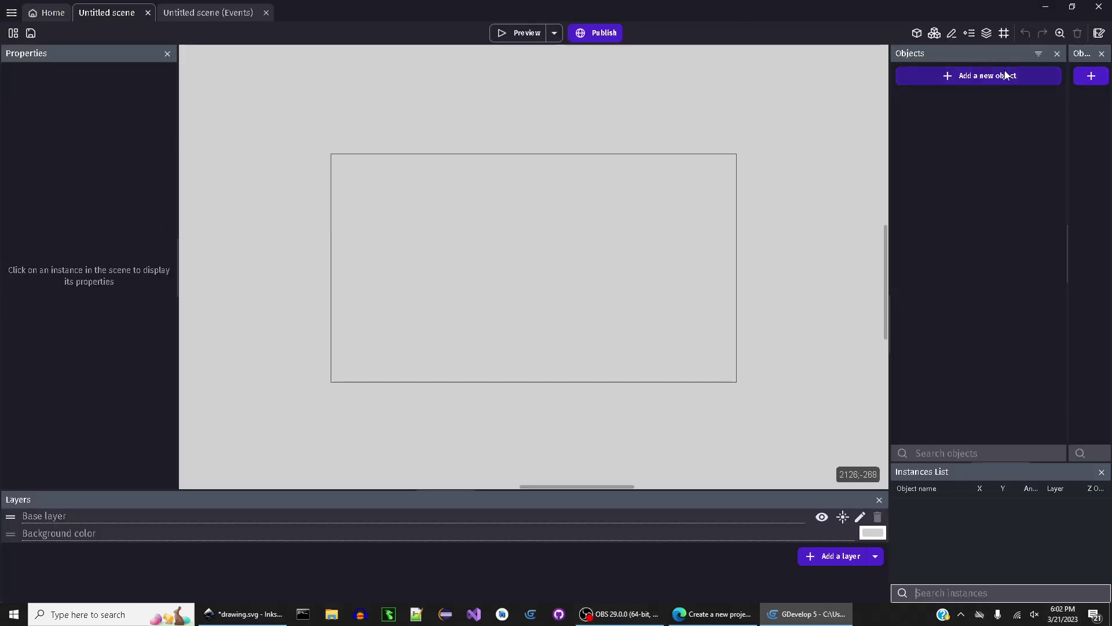
# Search the asset store for 'button 9' and add Blue Button to the scene
pyautogui.click(1006, 74)
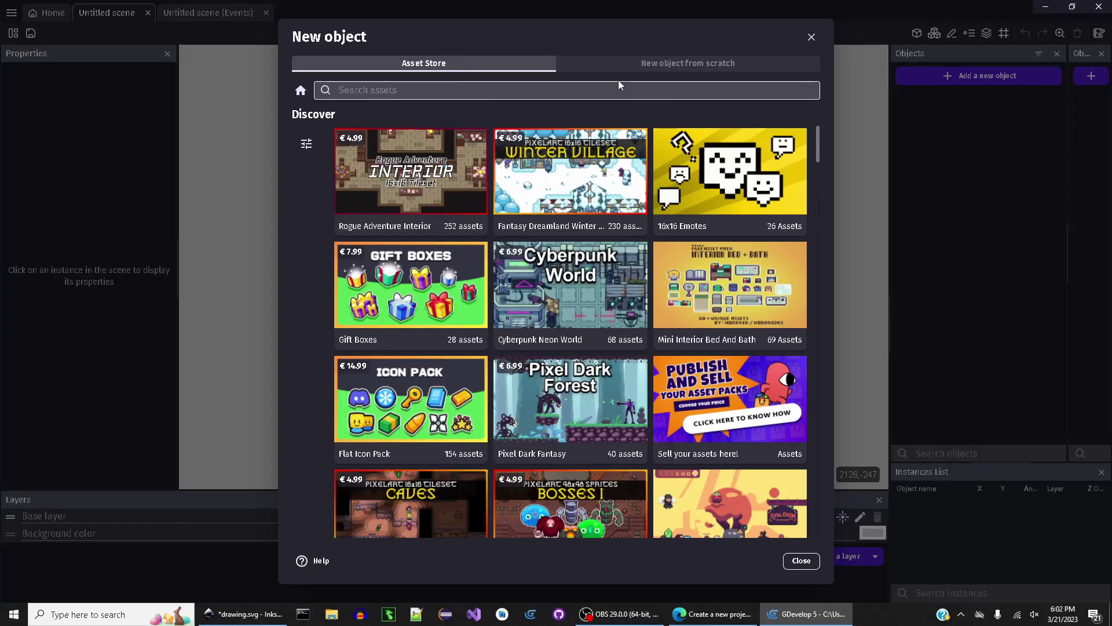
pyautogui.click(626, 64)
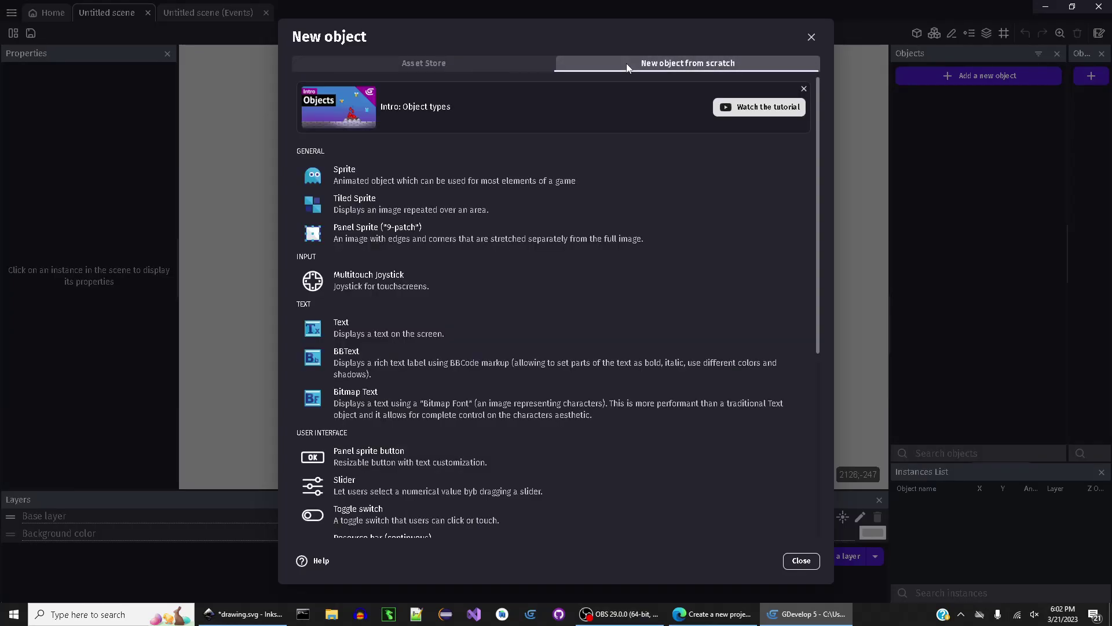
pyautogui.click(426, 64)
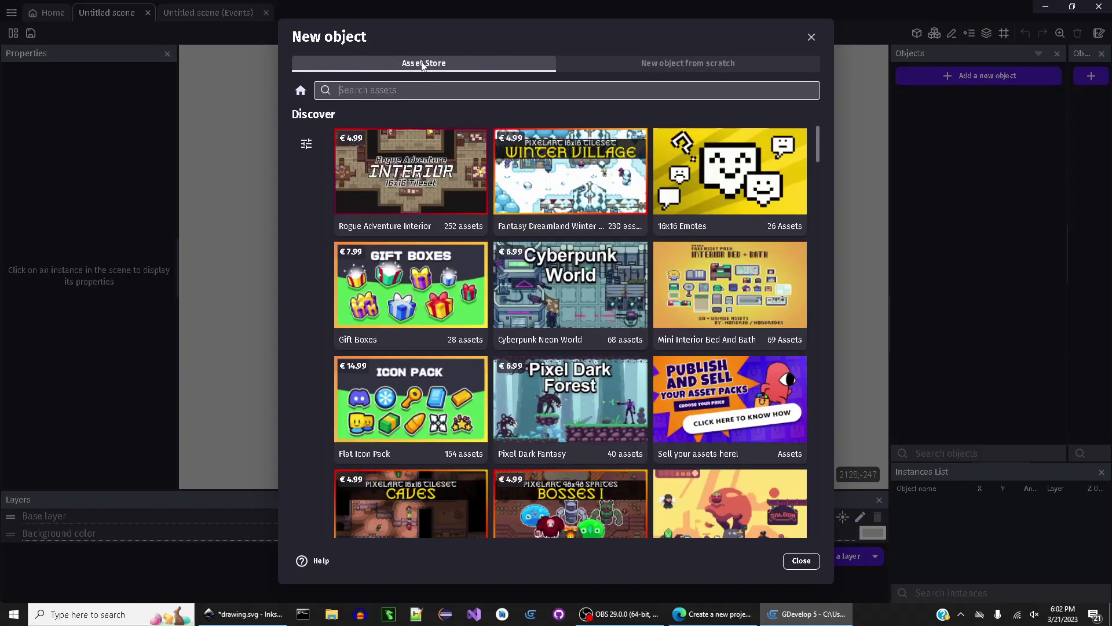
pyautogui.click(407, 90)
pyautogui.write('button')
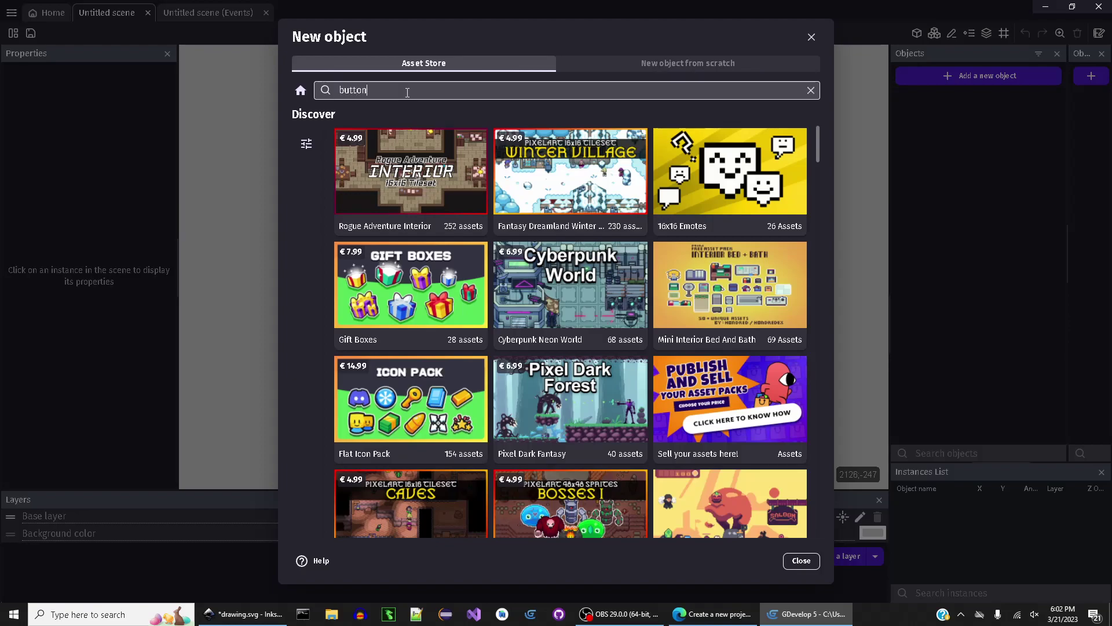
pyautogui.write(' 90')
pyautogui.press('BackSpace')
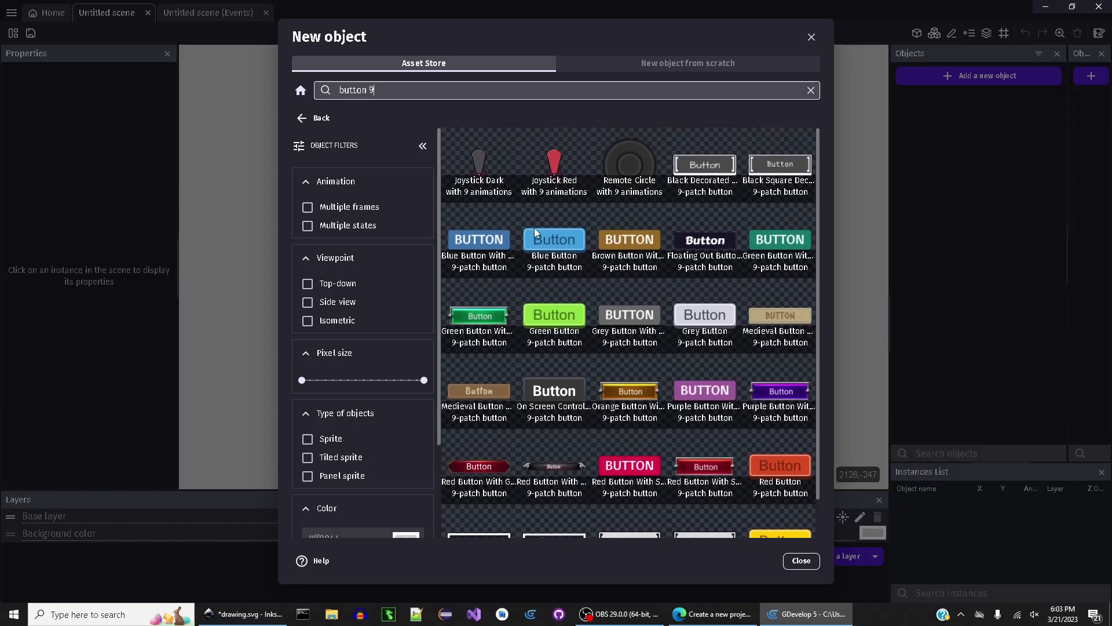
pyautogui.click(548, 242)
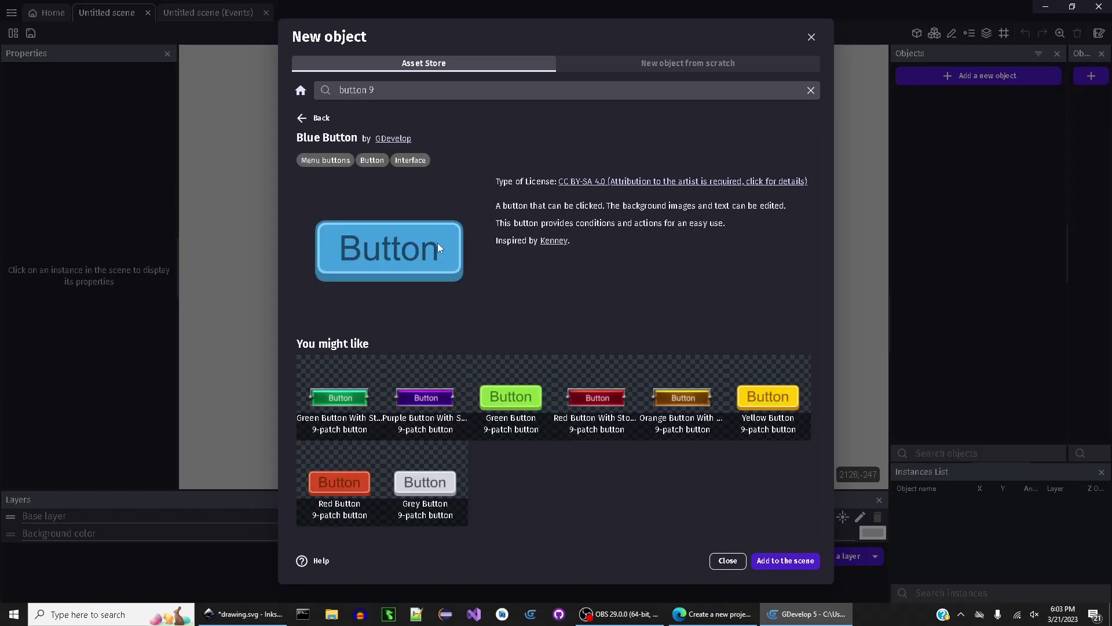
pyautogui.click(767, 562)
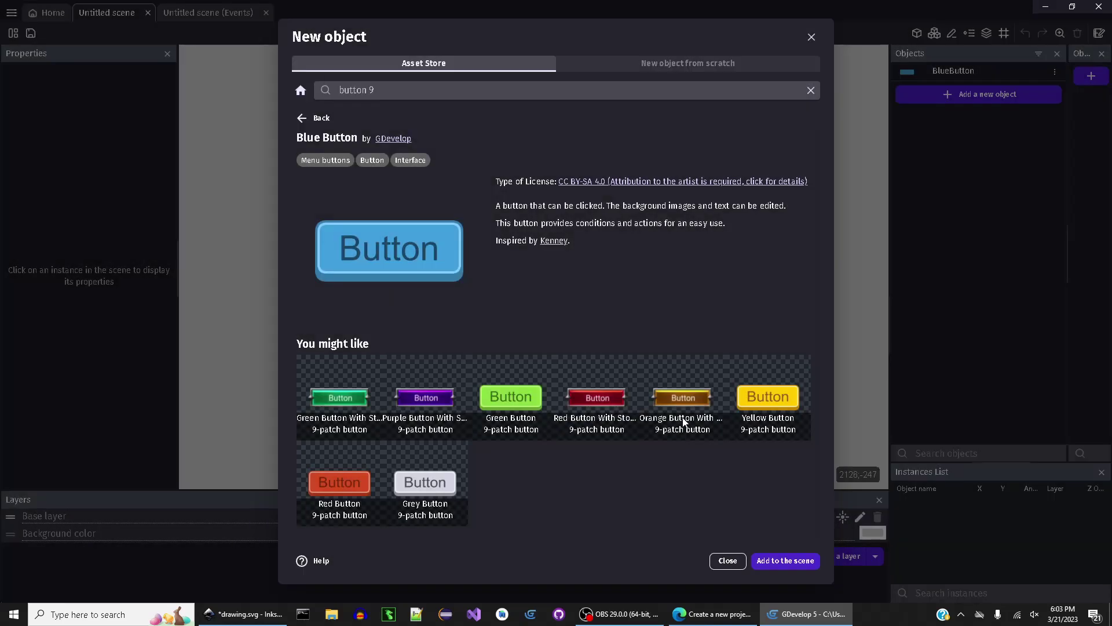
# Open BlueButton's editor and look through its Idle, Hovered and Pressed images
pyautogui.click(811, 38)
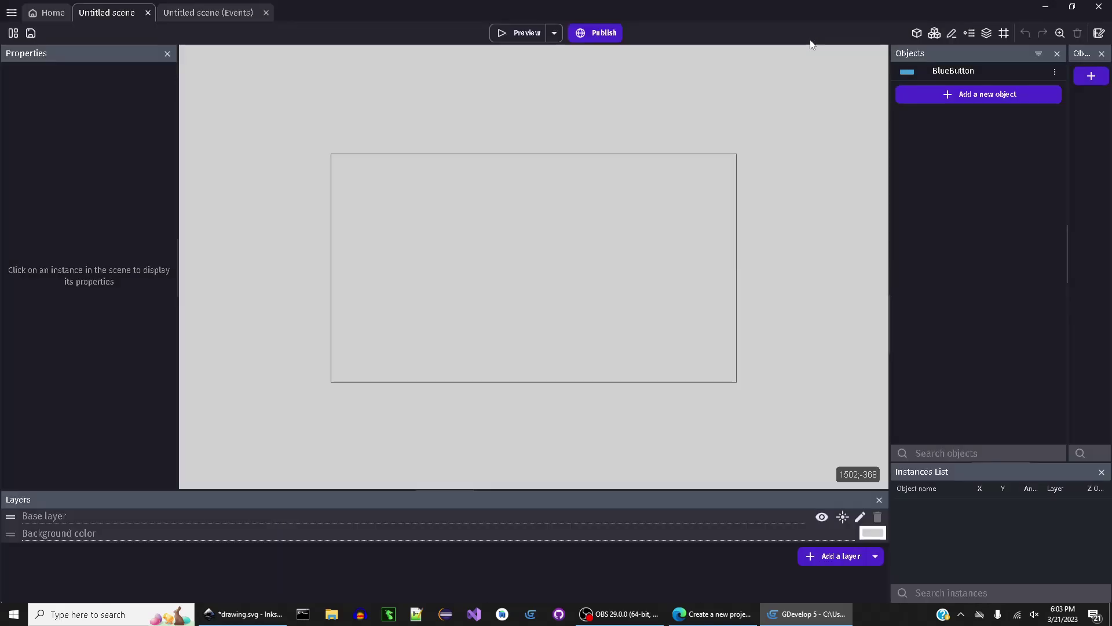
pyautogui.doubleClick(961, 71)
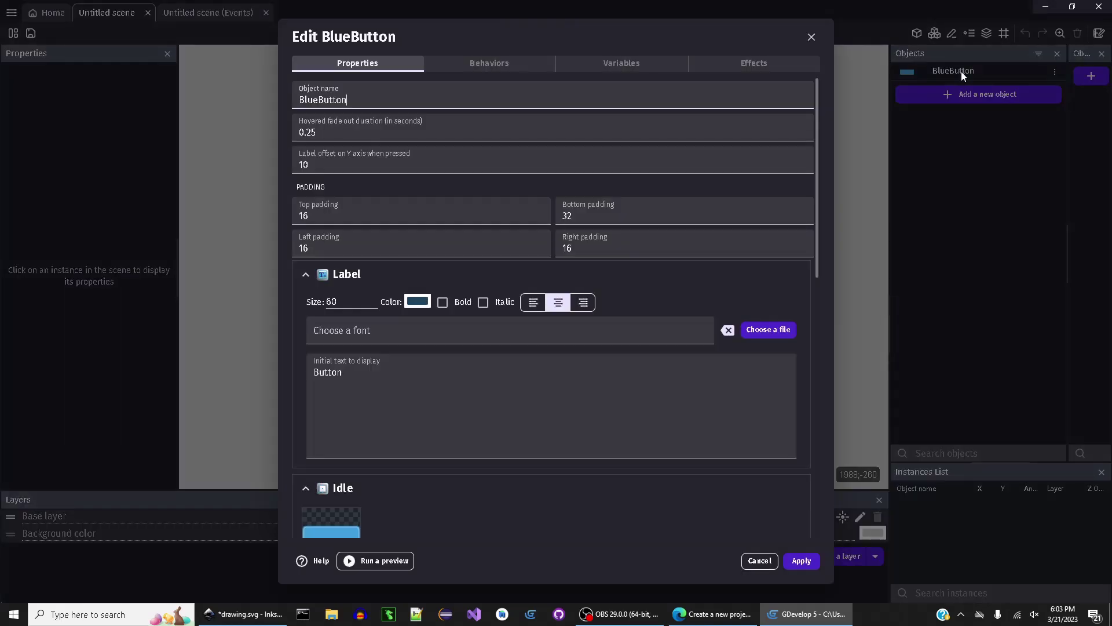
pyautogui.scroll(-3, 364, 350)
pyautogui.scroll(-2, 364, 349)
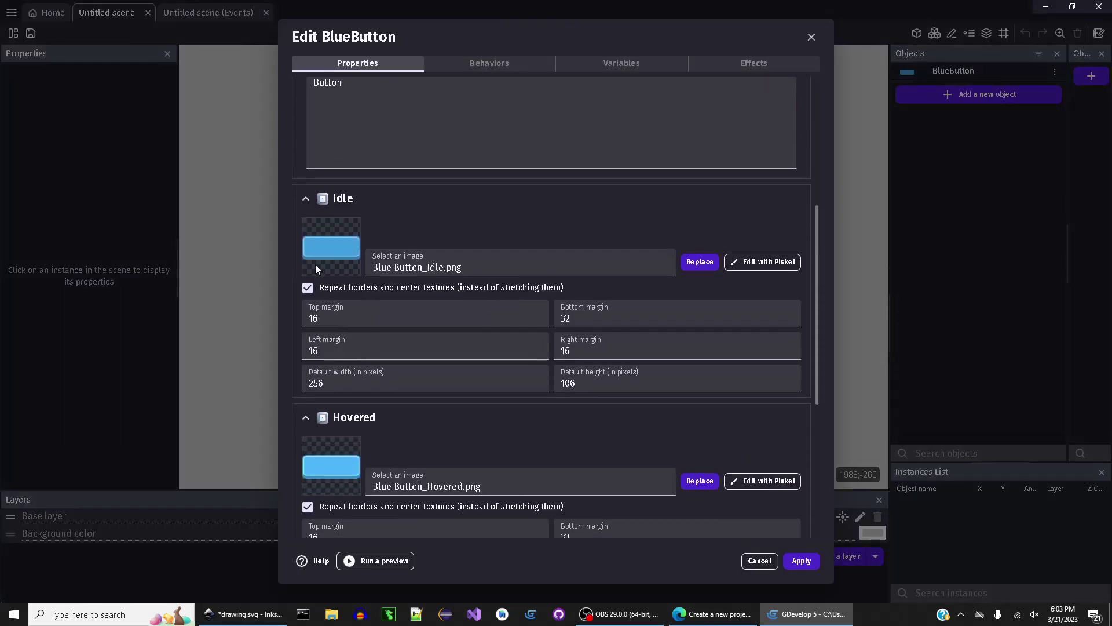
pyautogui.click(709, 263)
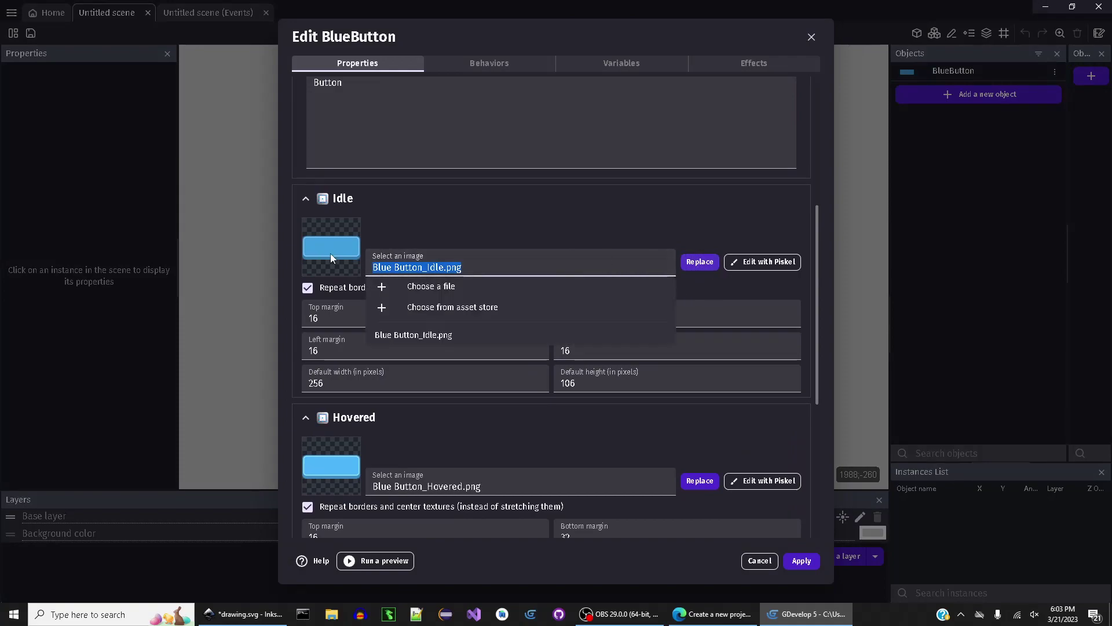
pyautogui.scroll(-3, 332, 259)
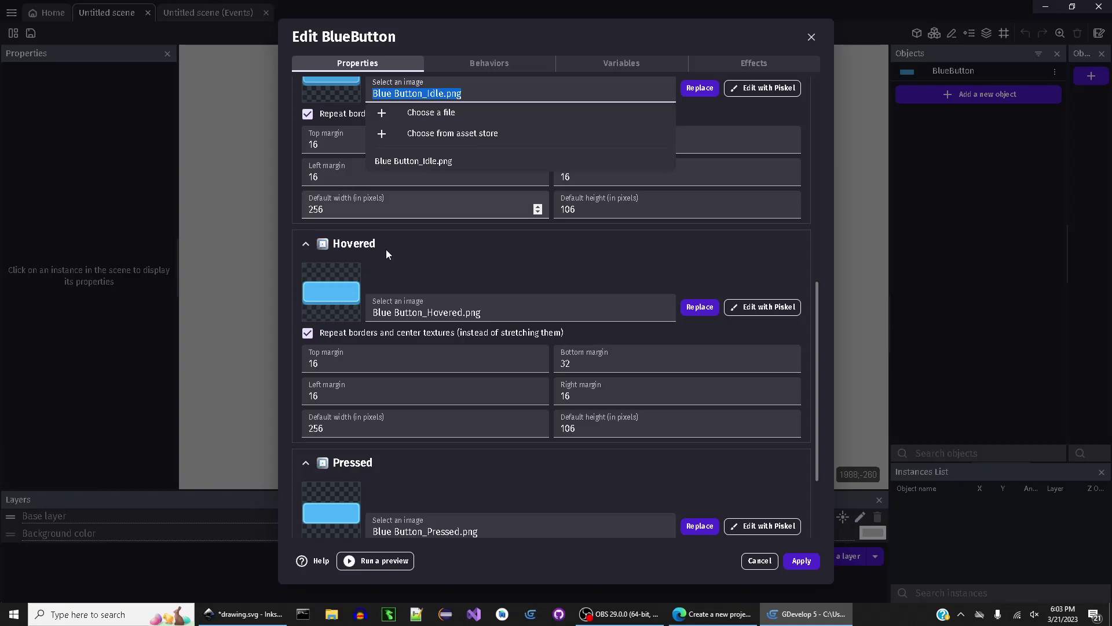
pyautogui.click(351, 187)
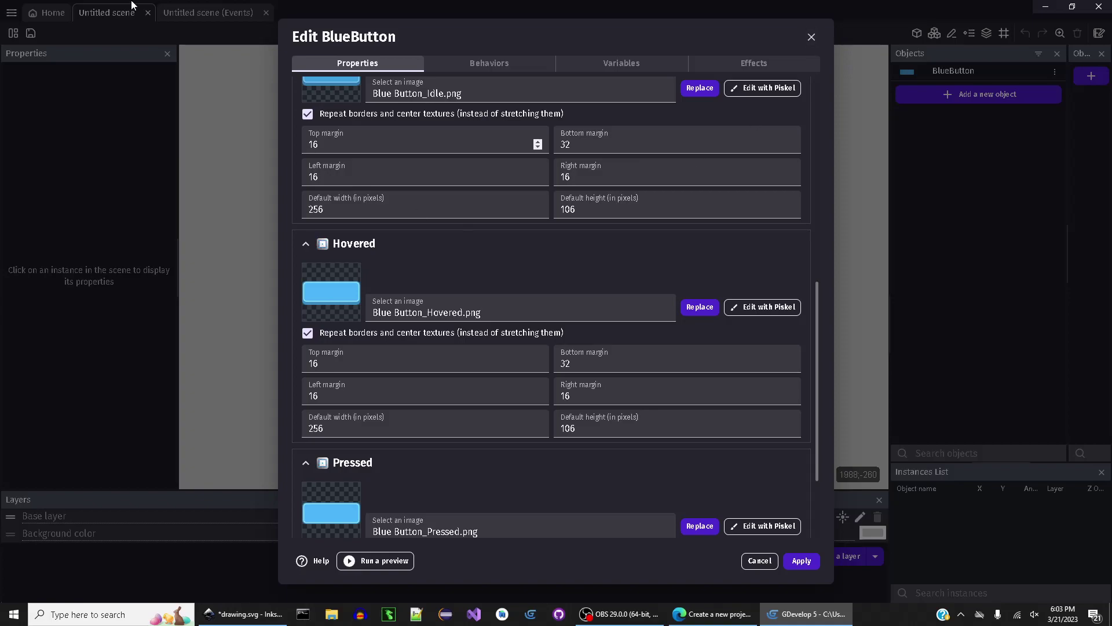
# Close the BlueButton editor and minimize GDevelop to show the desktop
pyautogui.click(811, 37)
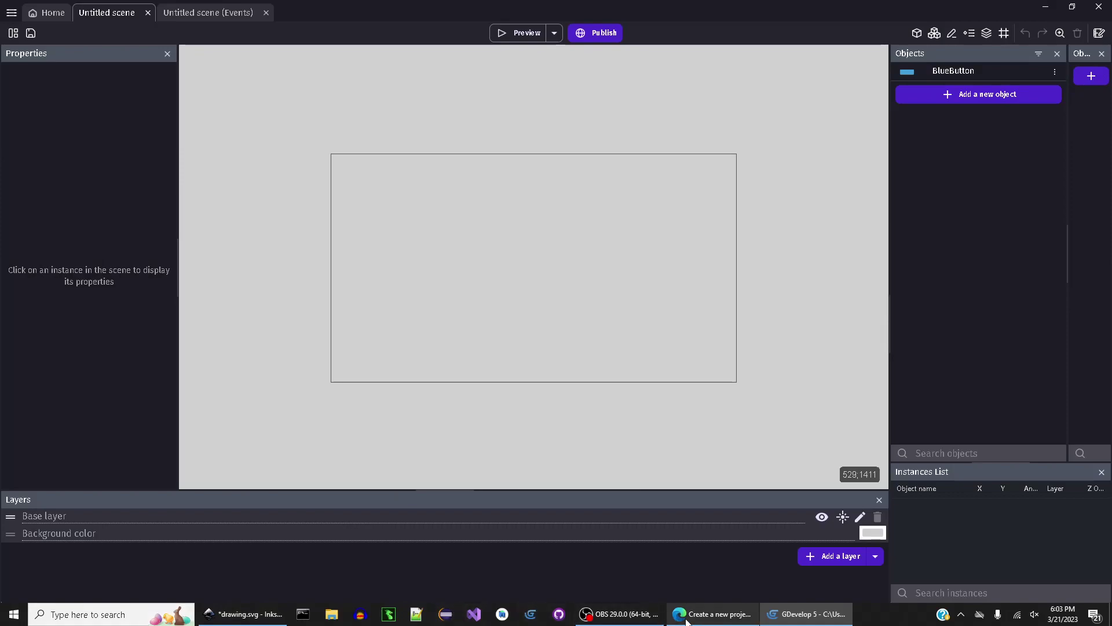
pyautogui.moveTo(687, 619)
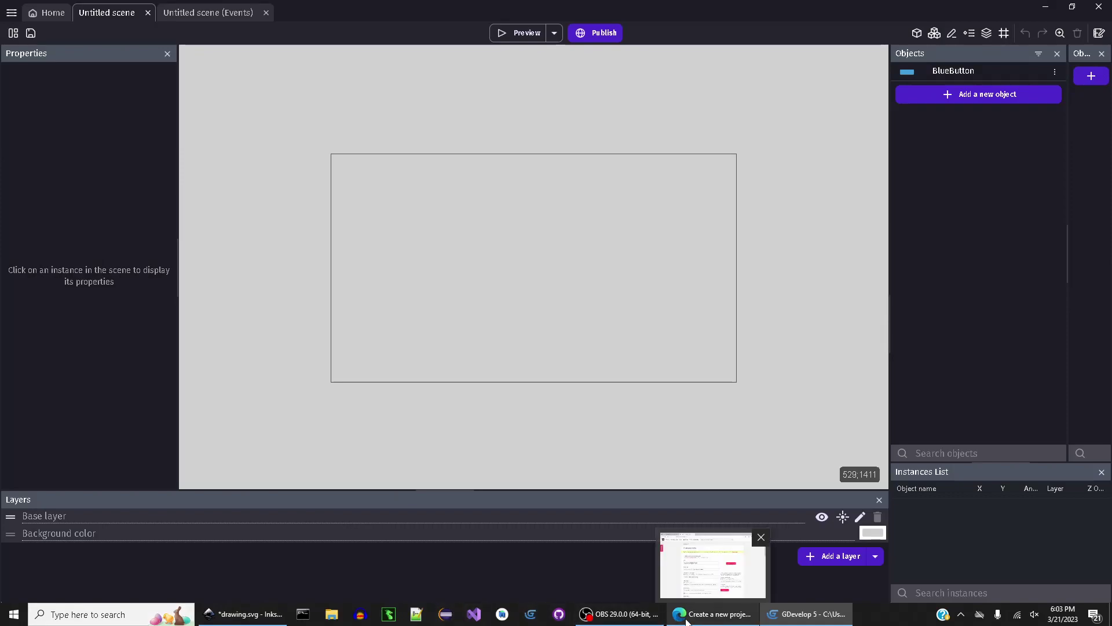
pyautogui.click(1046, 7)
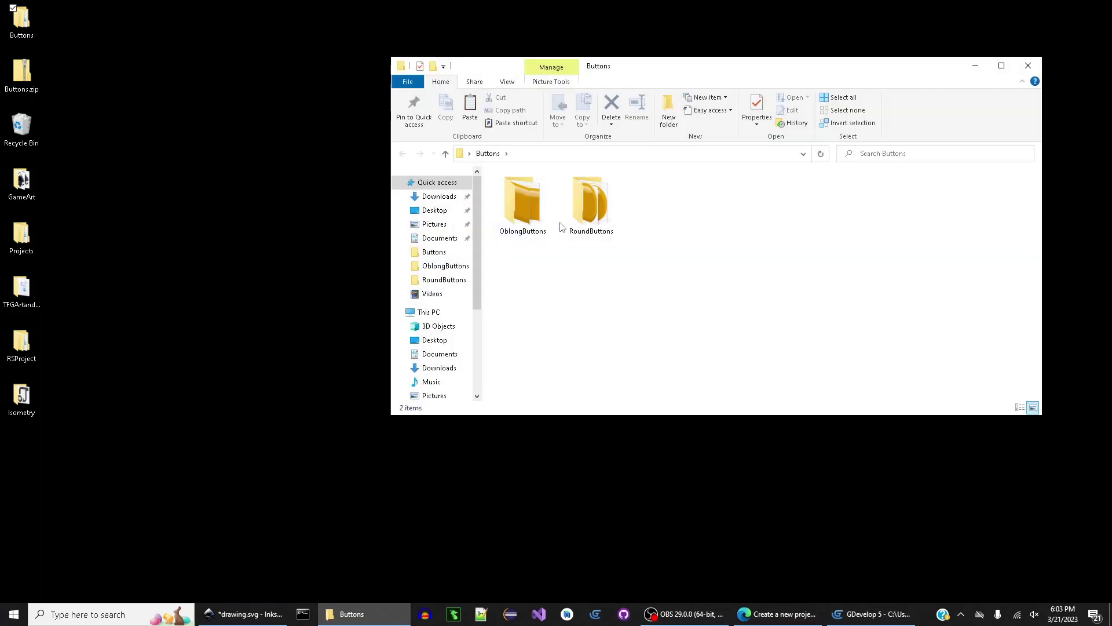
pyautogui.doubleClick(518, 201)
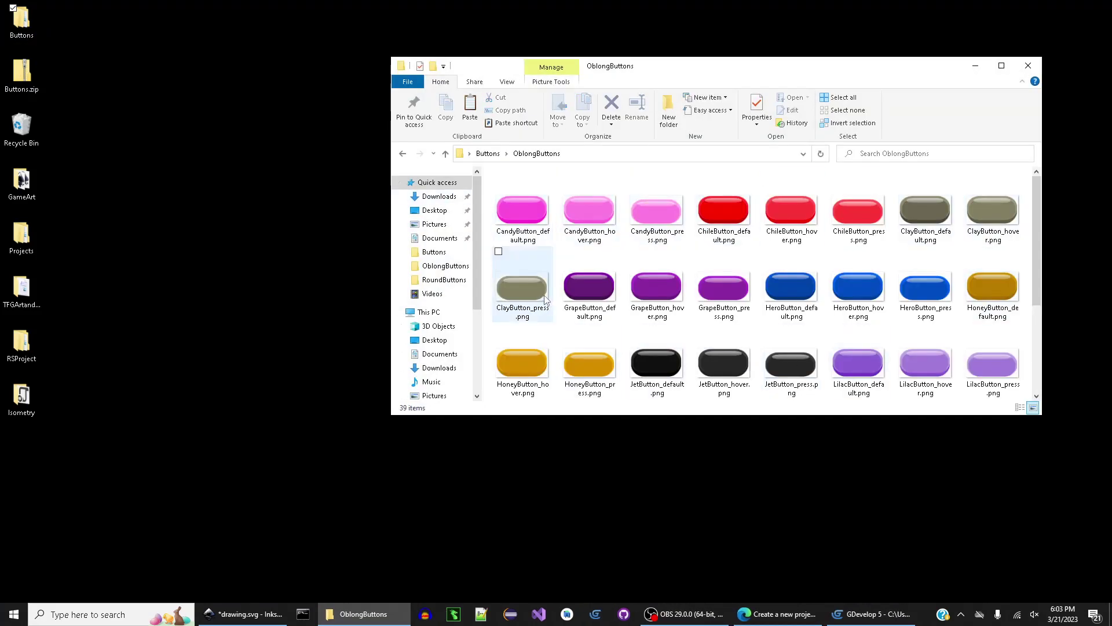
pyautogui.click(402, 153)
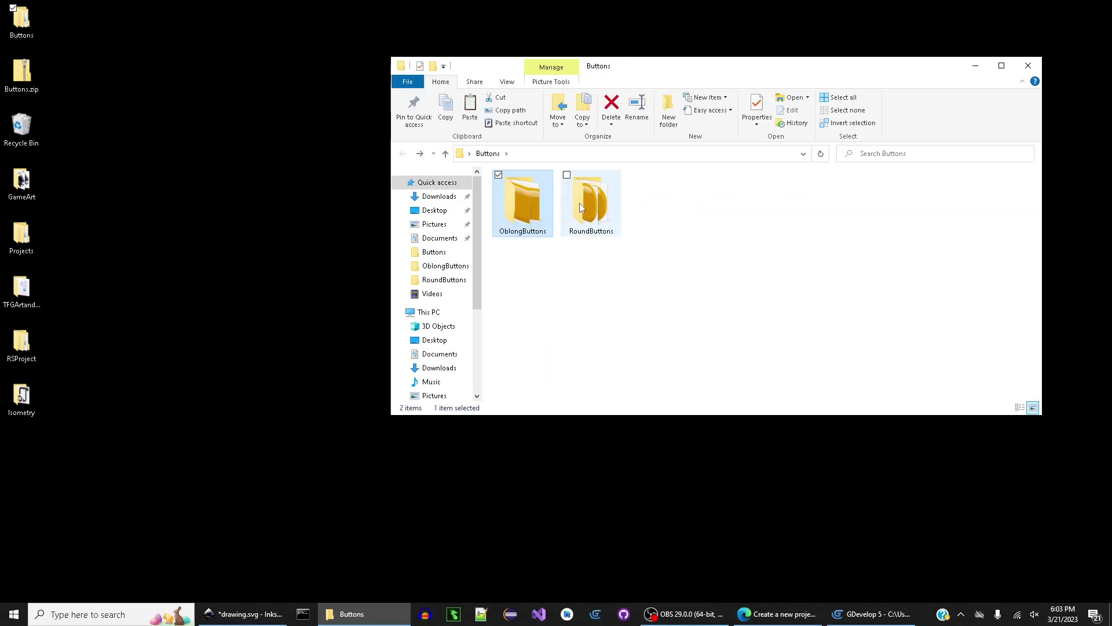
pyautogui.doubleClick(579, 203)
pyautogui.click(402, 153)
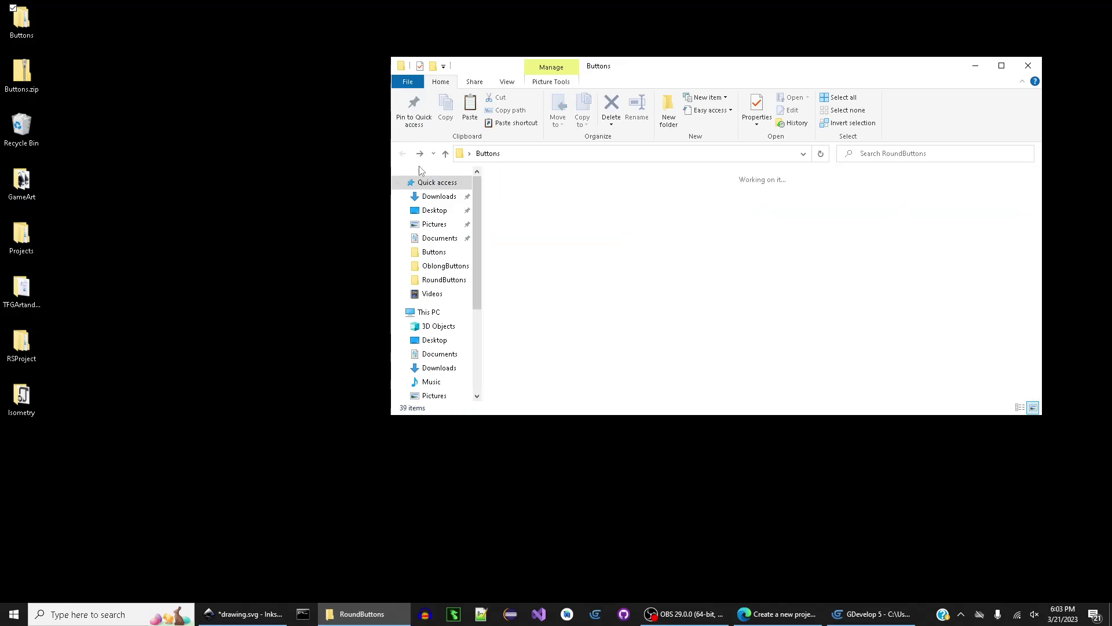
pyautogui.doubleClick(512, 199)
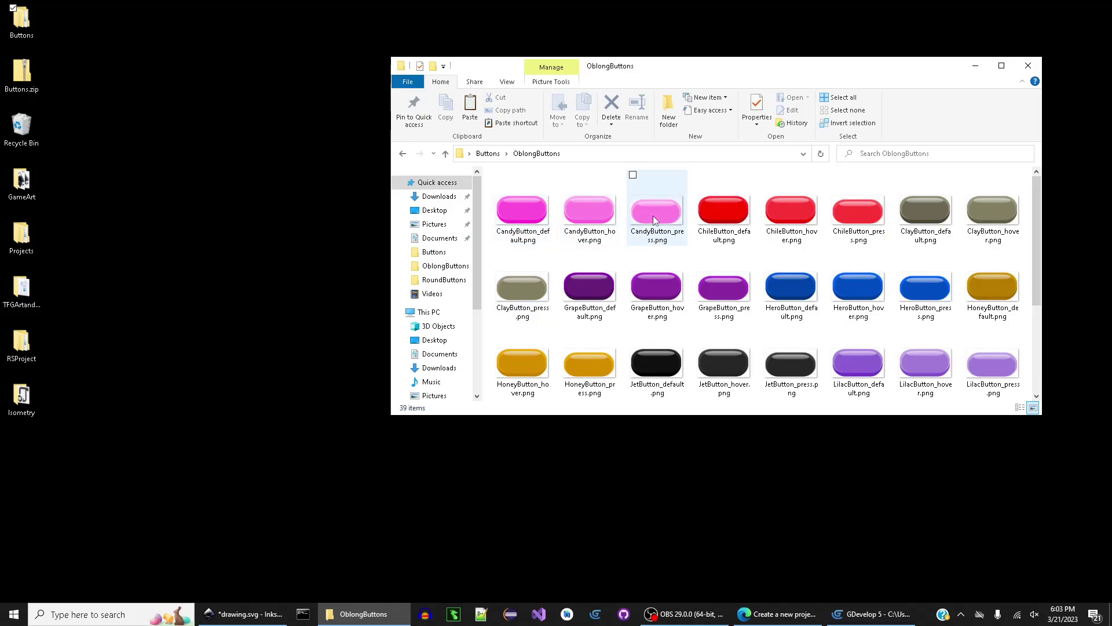
pyautogui.click(403, 155)
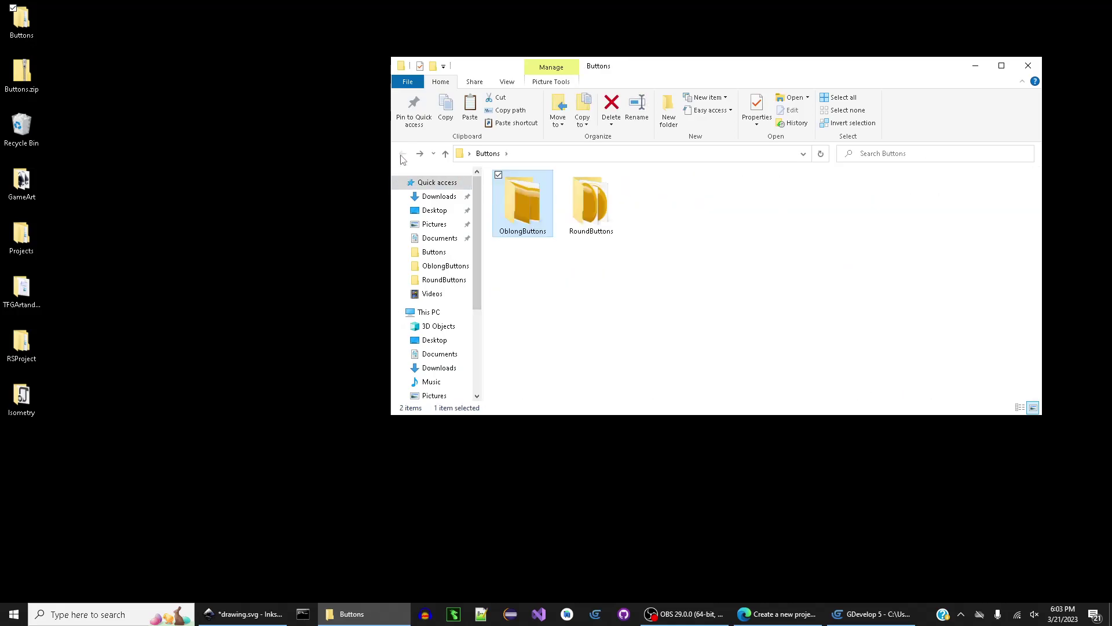
# Back in GDevelop, add a new Panel Sprite object named NewPanelSprite
pyautogui.click(1025, 73)
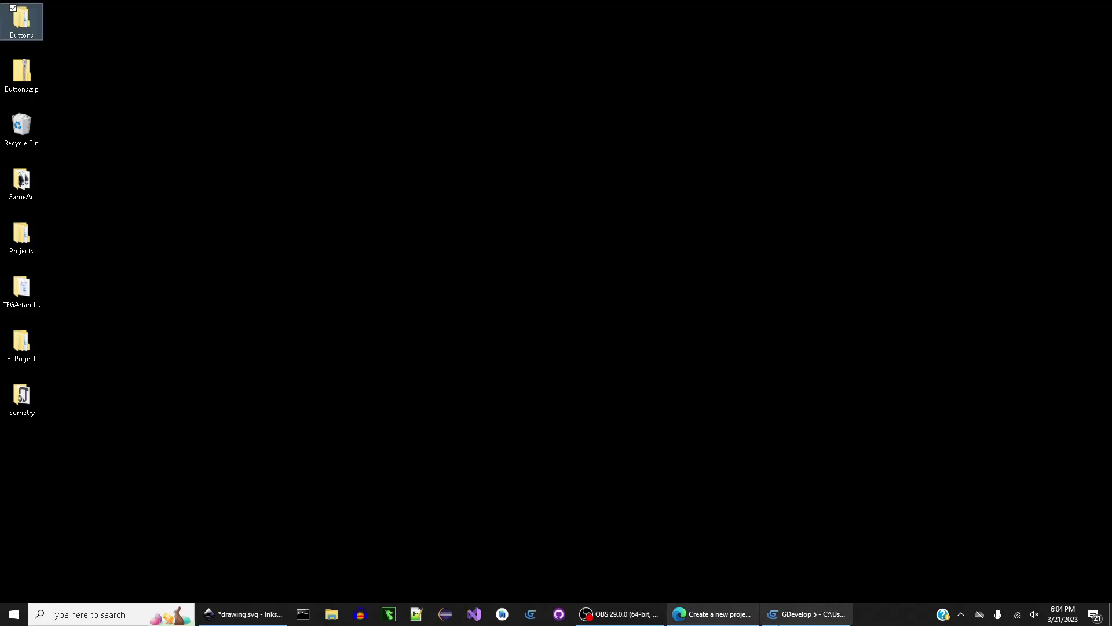
pyautogui.click(790, 623)
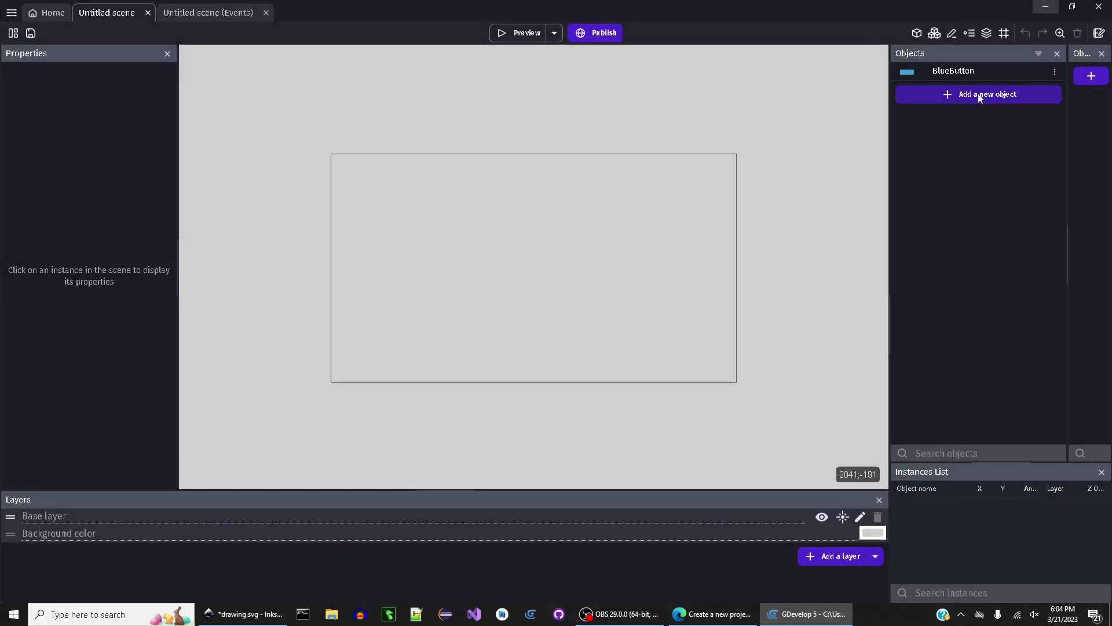
pyautogui.click(977, 94)
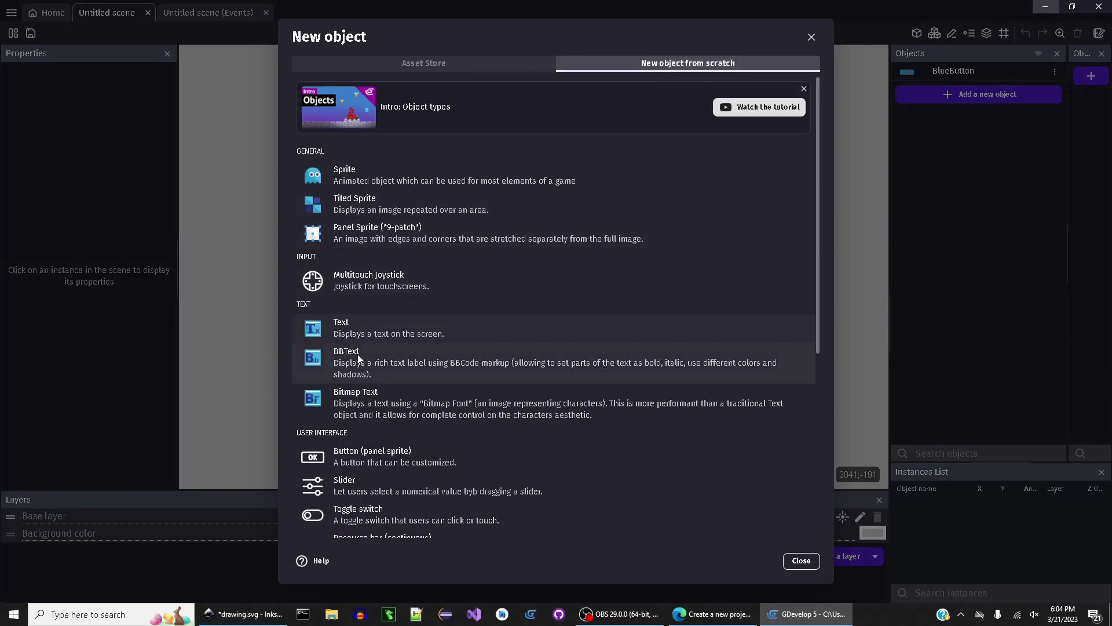
pyautogui.scroll(-3, 356, 354)
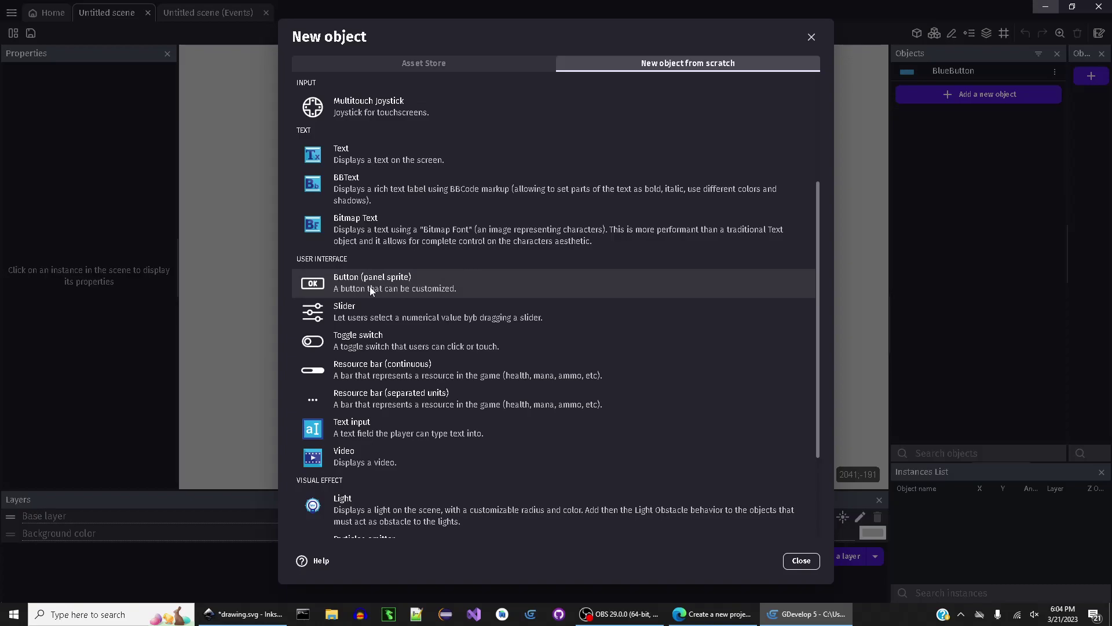
pyautogui.click(353, 284)
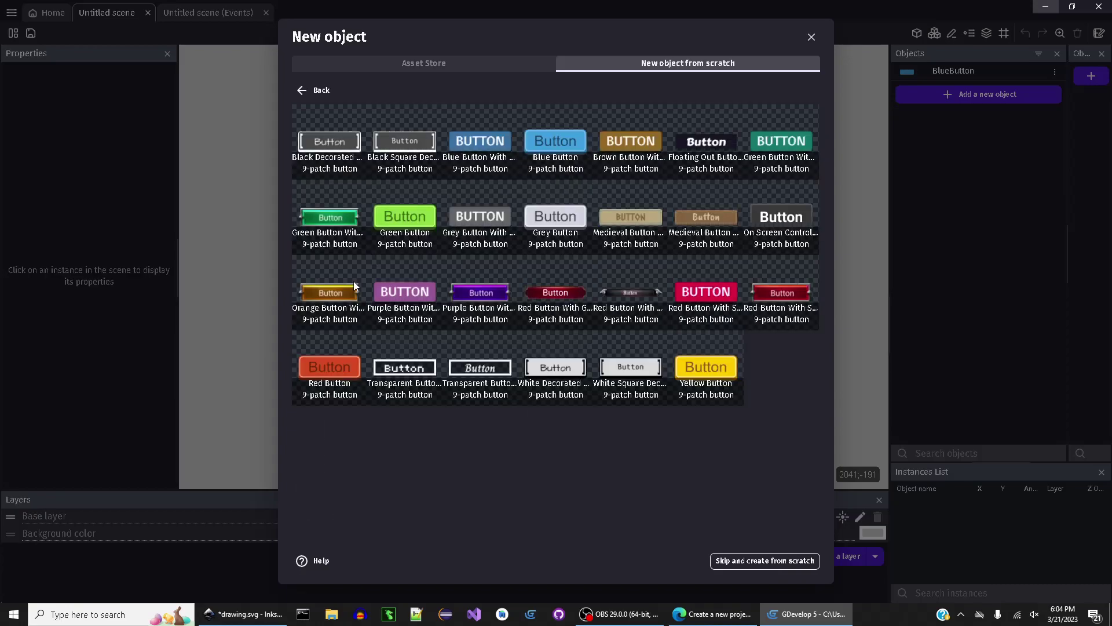
pyautogui.click(313, 90)
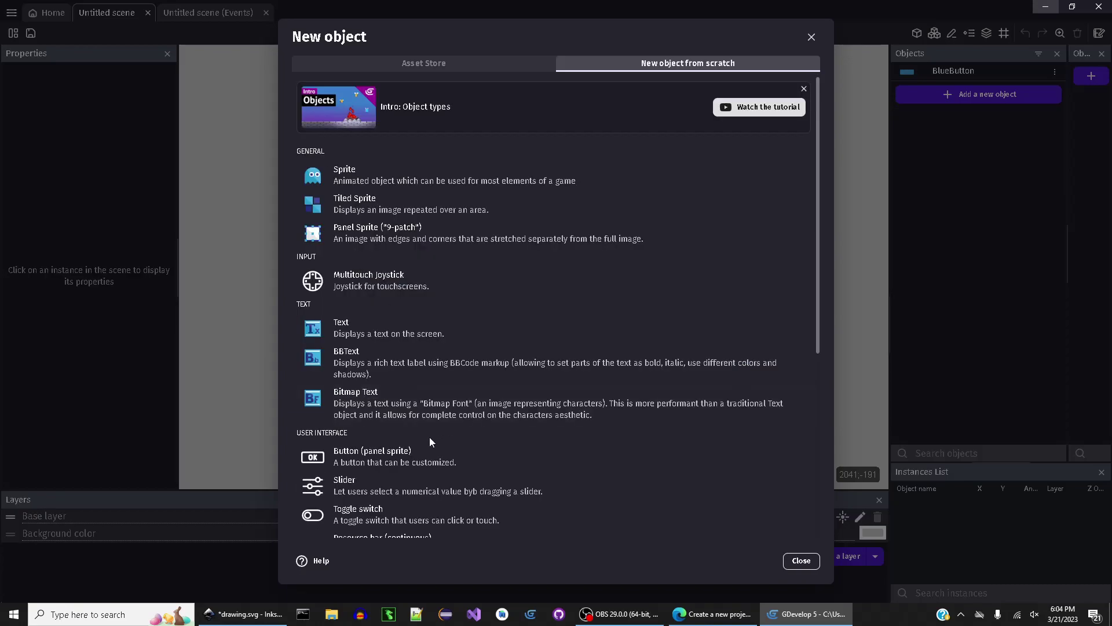
pyautogui.click(373, 234)
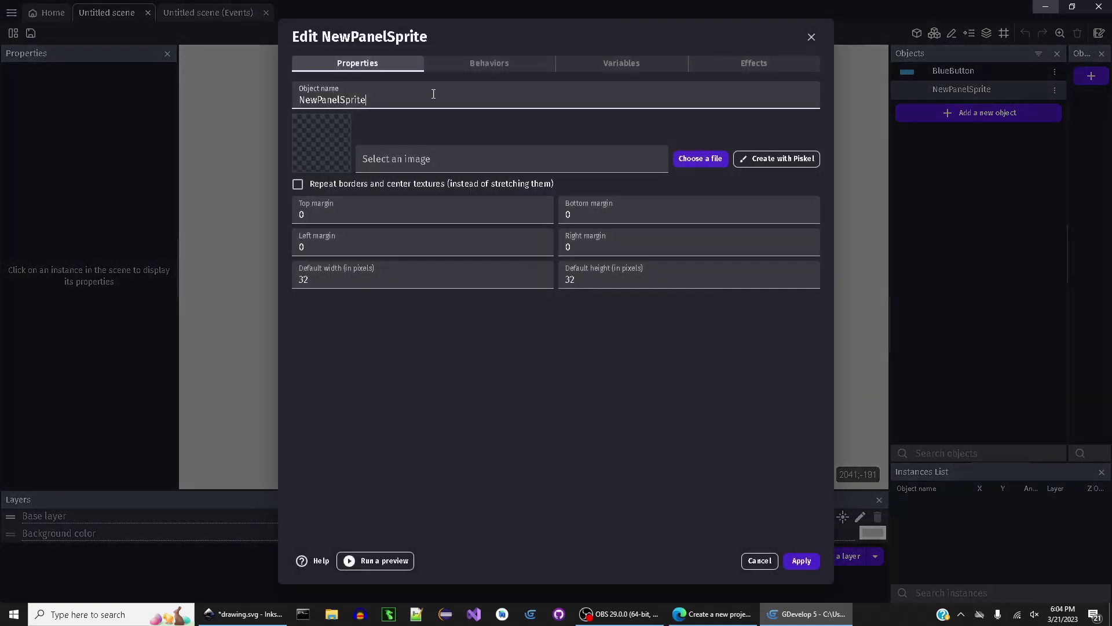
pyautogui.click(810, 38)
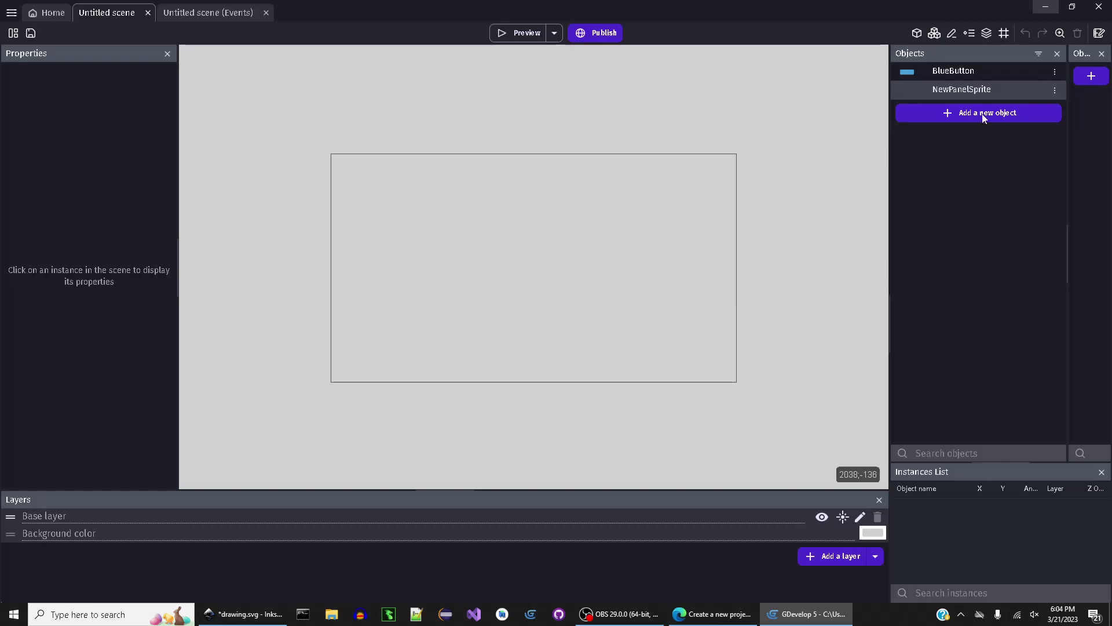
# Start another new object and show the Button (panel sprite) preset gallery
pyautogui.click(982, 114)
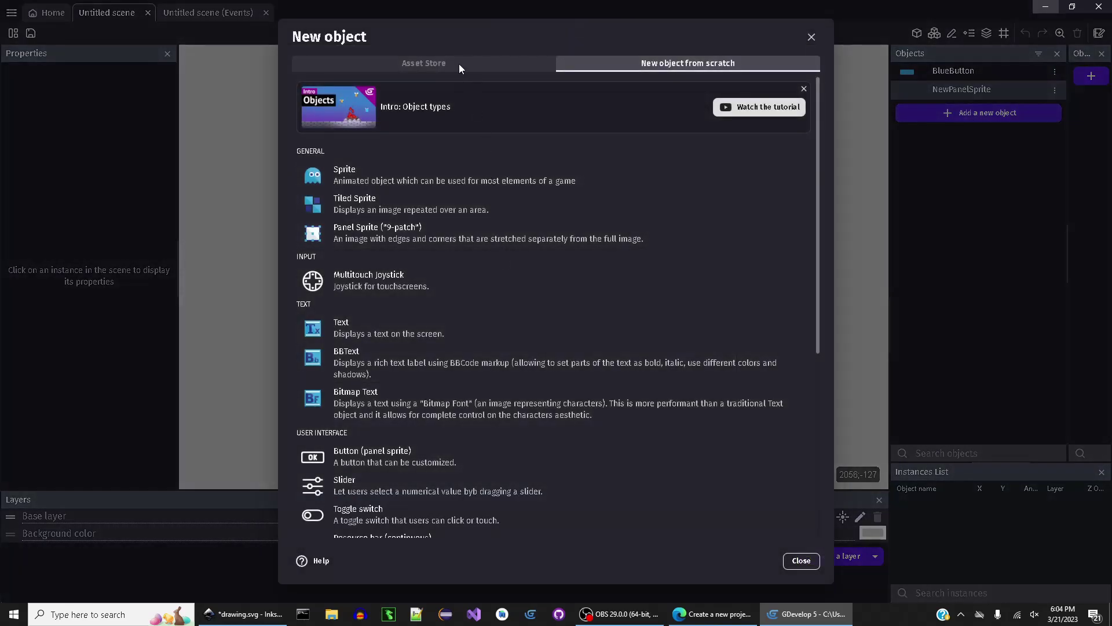
pyautogui.click(459, 63)
pyautogui.click(572, 61)
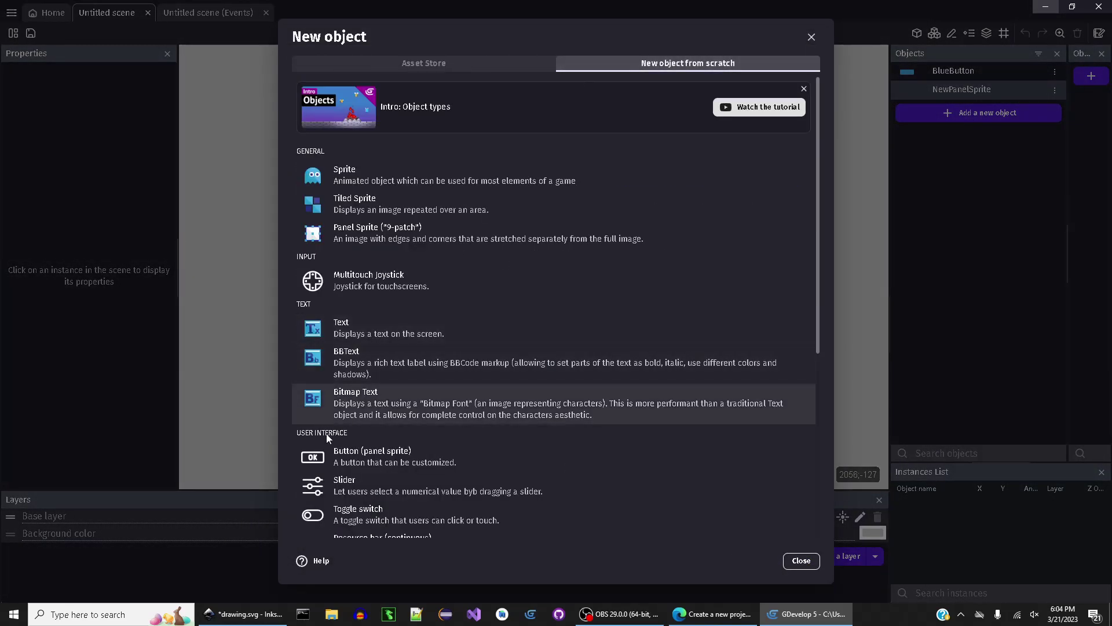
pyautogui.click(355, 463)
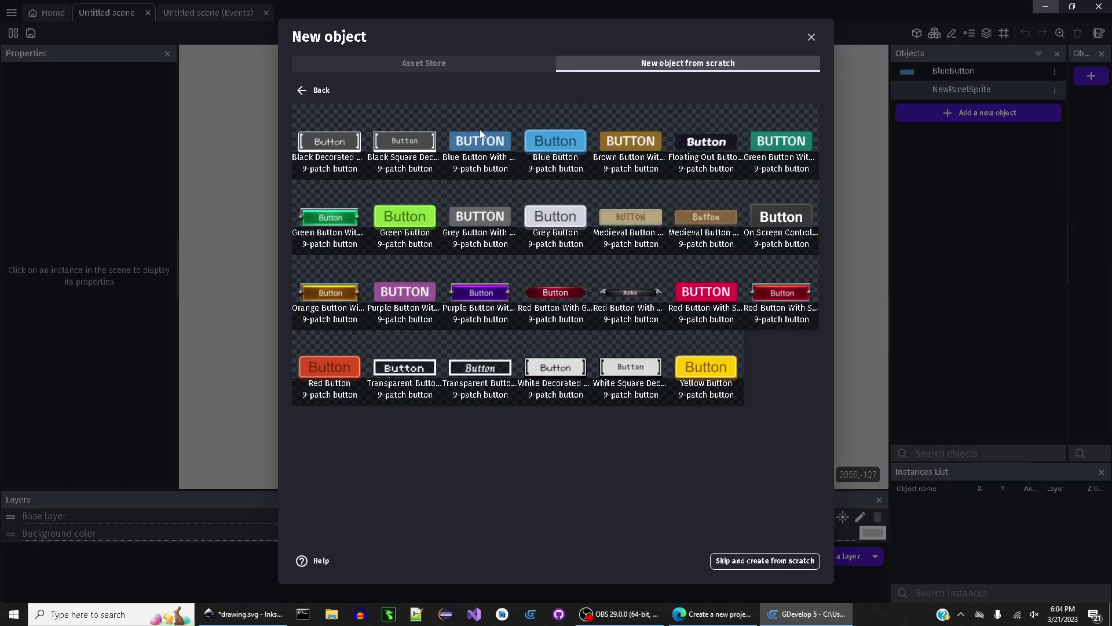
# Create NewButton from scratch and scroll through its Label, Idle, Hovered and Pressed settings
pyautogui.click(782, 566)
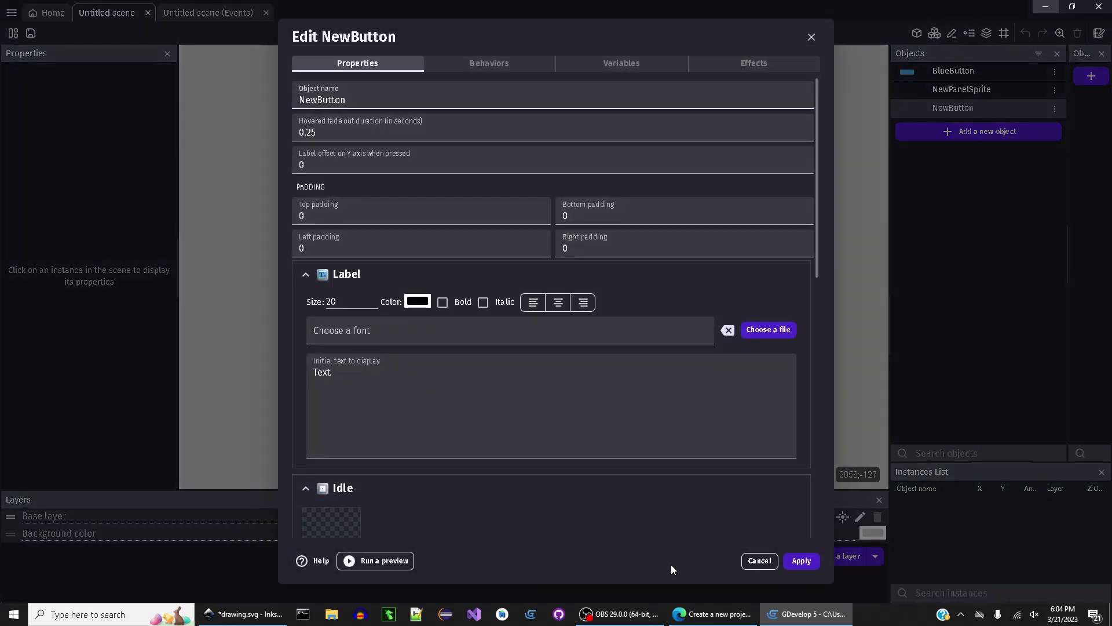
pyautogui.scroll(-4, 377, 304)
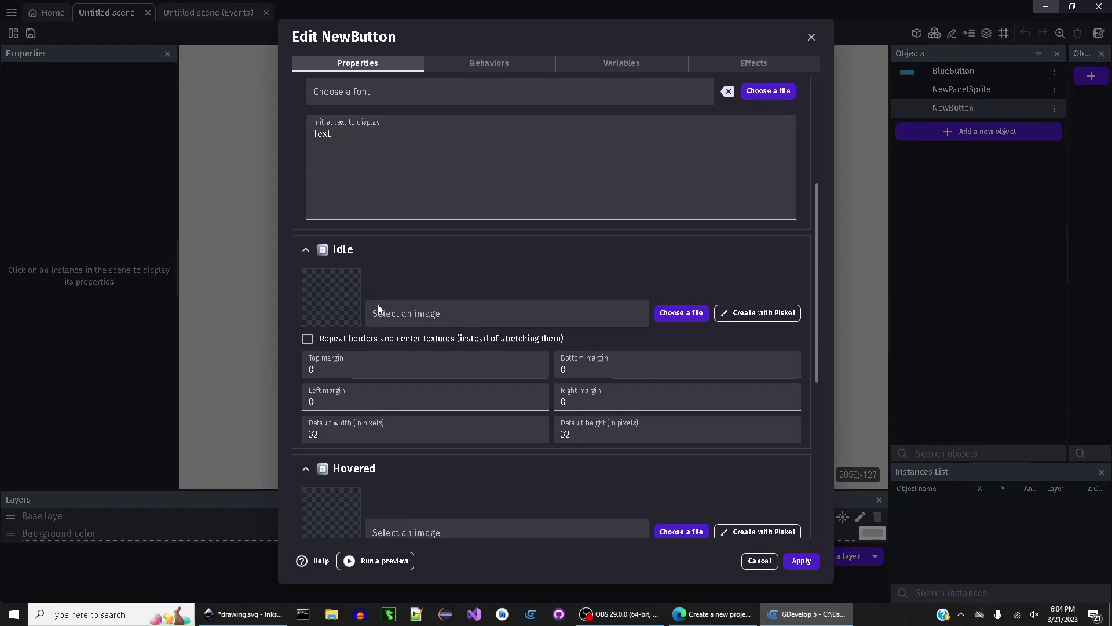
pyautogui.scroll(-6, 377, 304)
pyautogui.scroll(5, 382, 327)
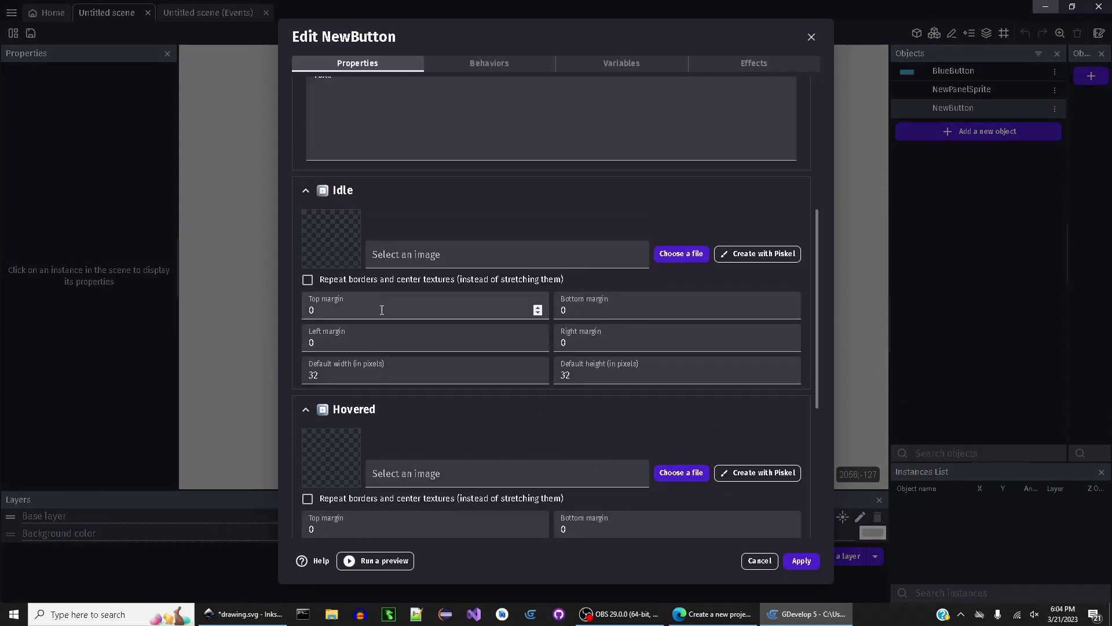
pyautogui.scroll(-2, 357, 290)
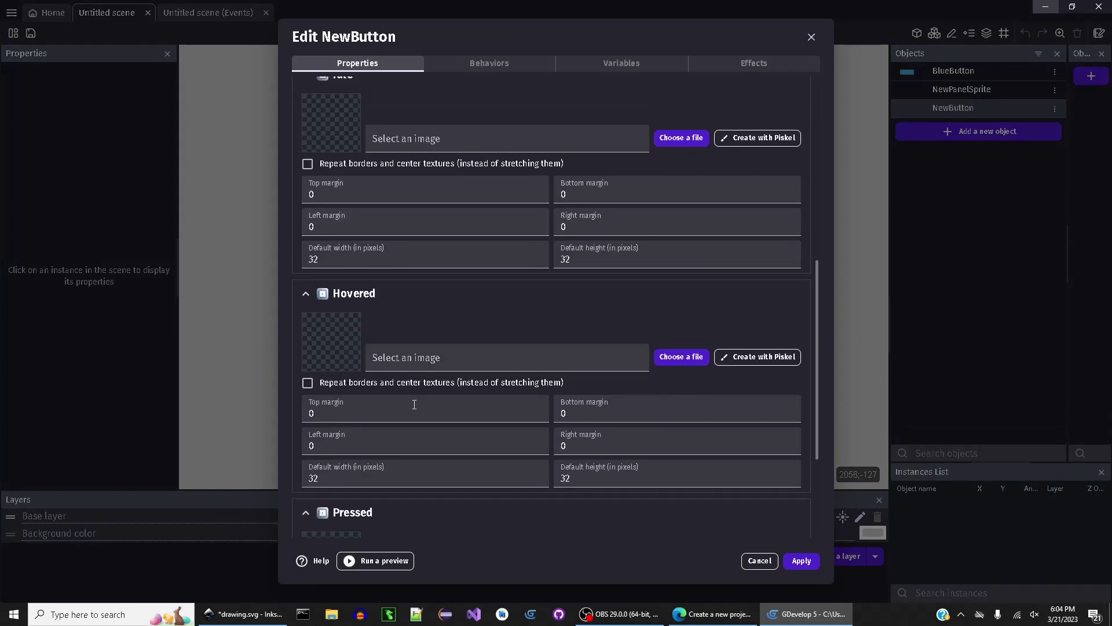
pyautogui.scroll(-3, 325, 394)
pyautogui.scroll(10, 499, 393)
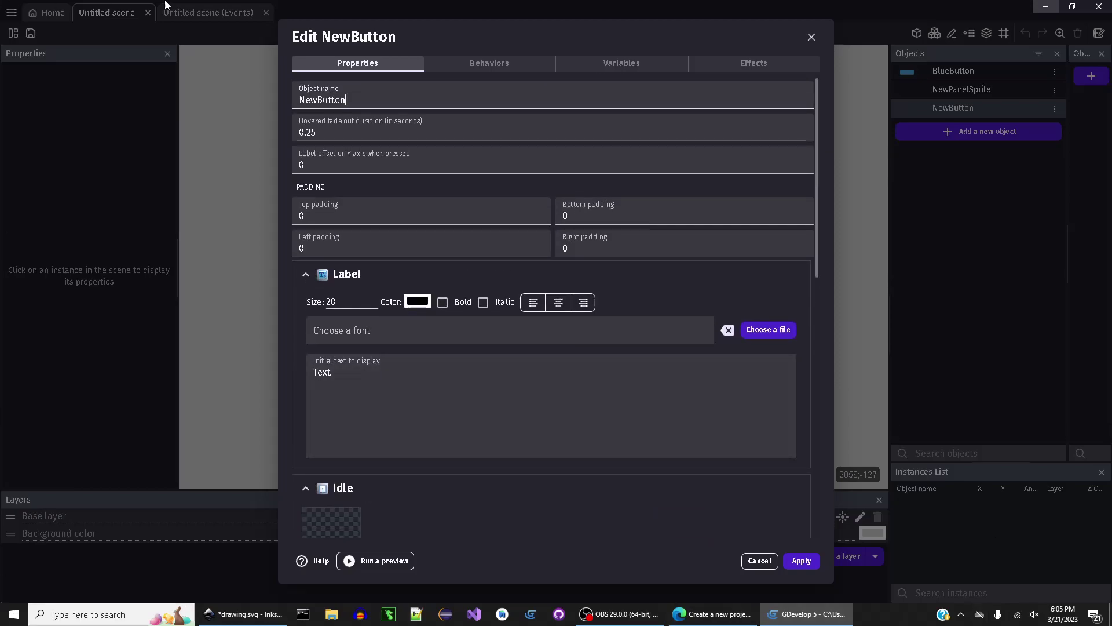
pyautogui.scroll(-5, 571, 511)
pyautogui.scroll(5, 494, 387)
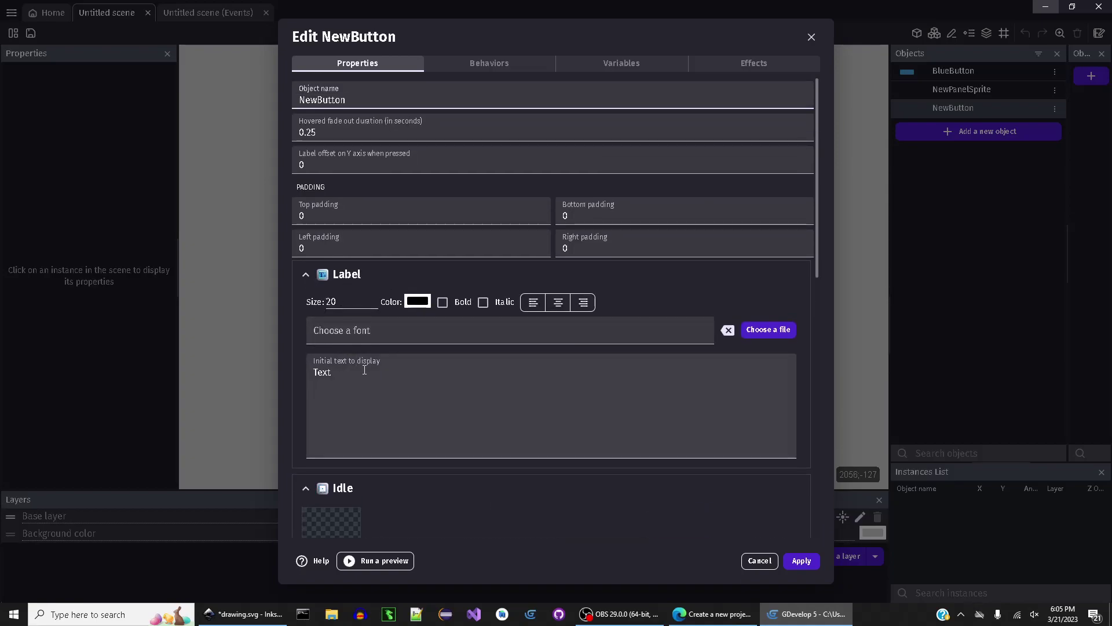
pyautogui.scroll(-6, 364, 369)
pyautogui.scroll(2, 370, 378)
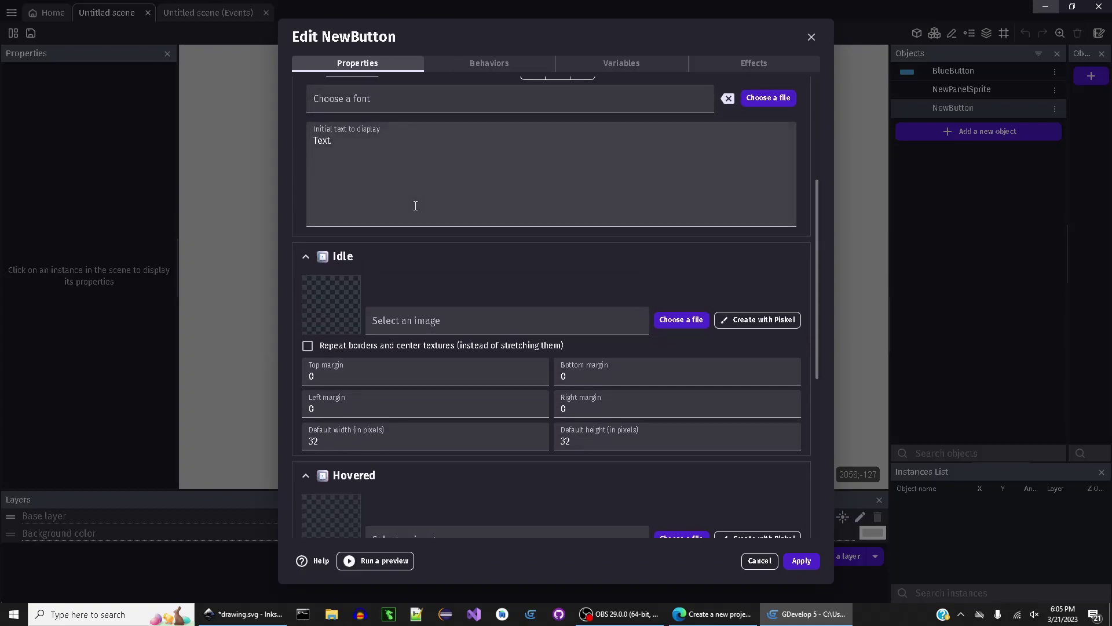
pyautogui.scroll(-6, 597, 350)
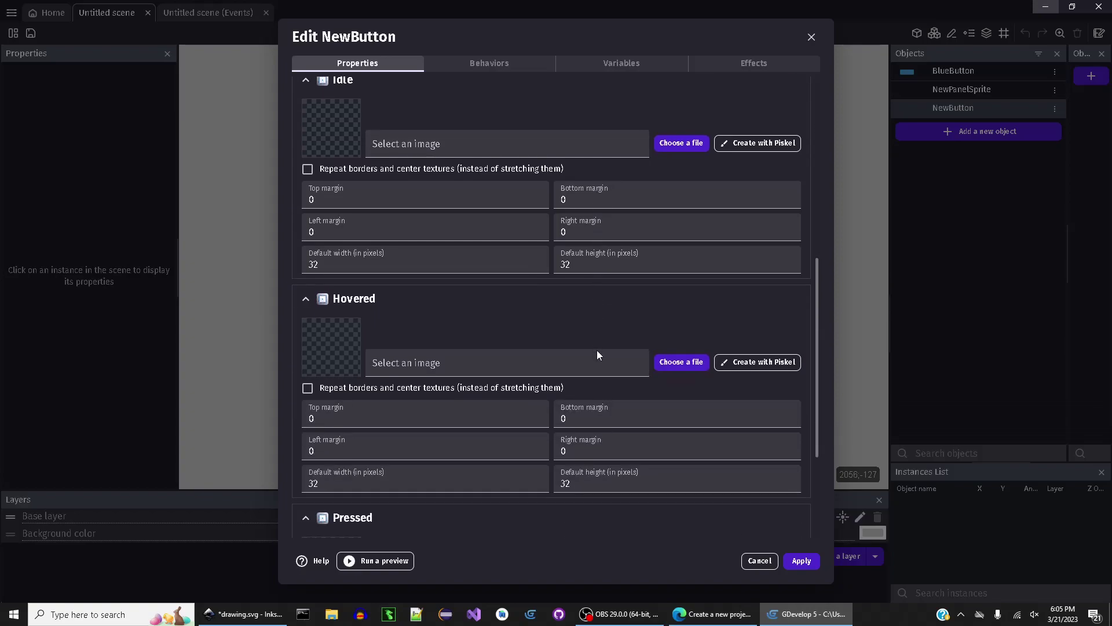
pyautogui.scroll(4, 544, 266)
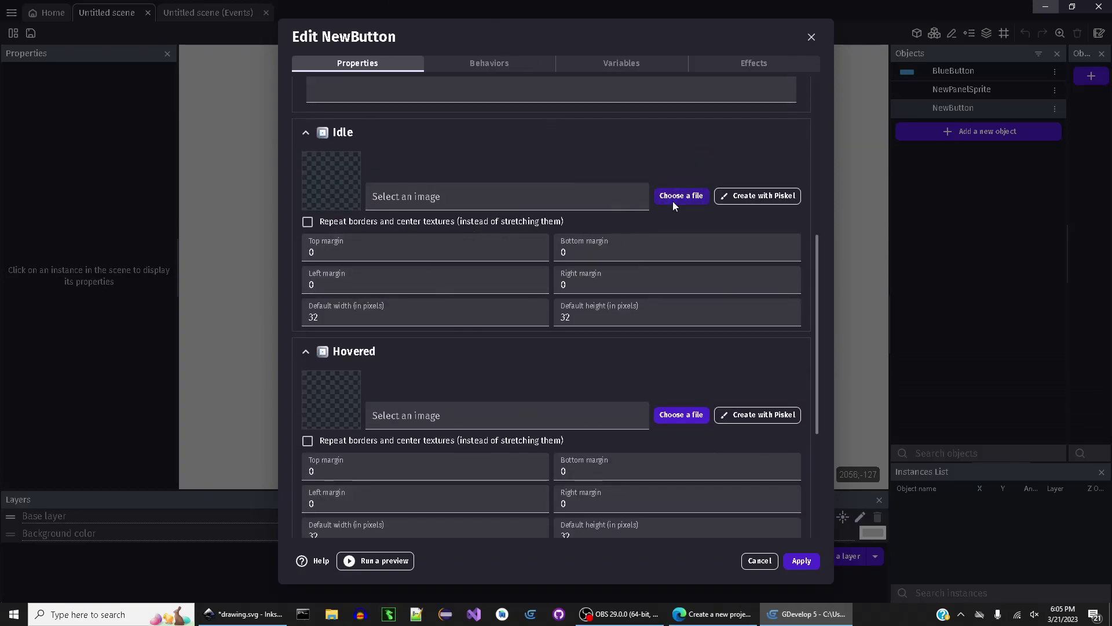
# Choose a file for the idle image and browse Desktop > Buttons' OblongButtons and RoundButtons folders
pyautogui.click(406, 197)
pyautogui.click(421, 214)
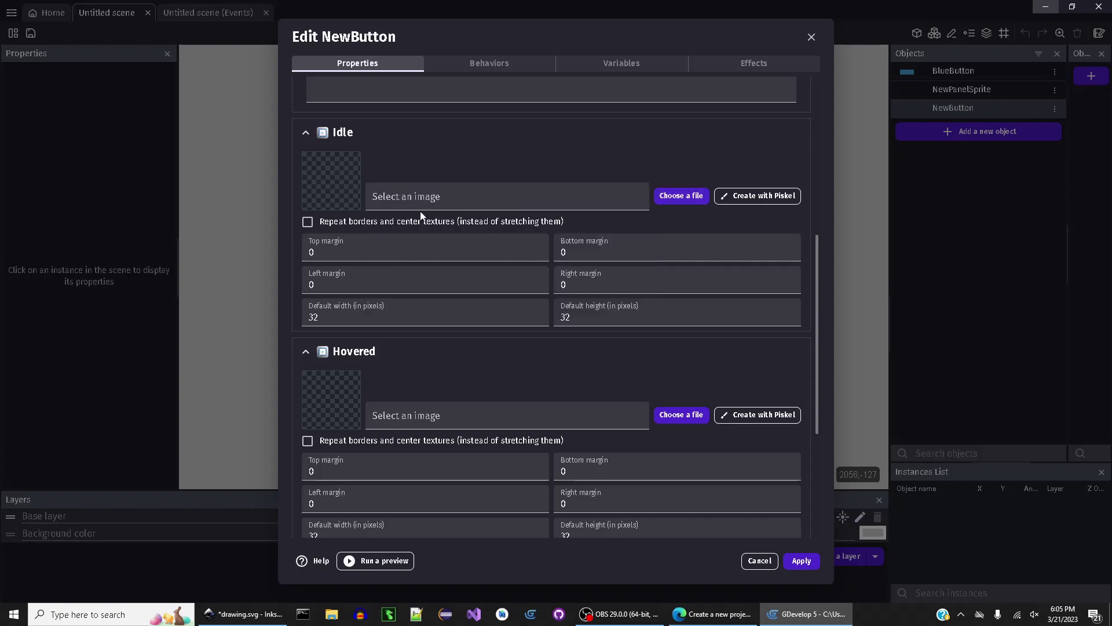
pyautogui.scroll(-1, 120, 124)
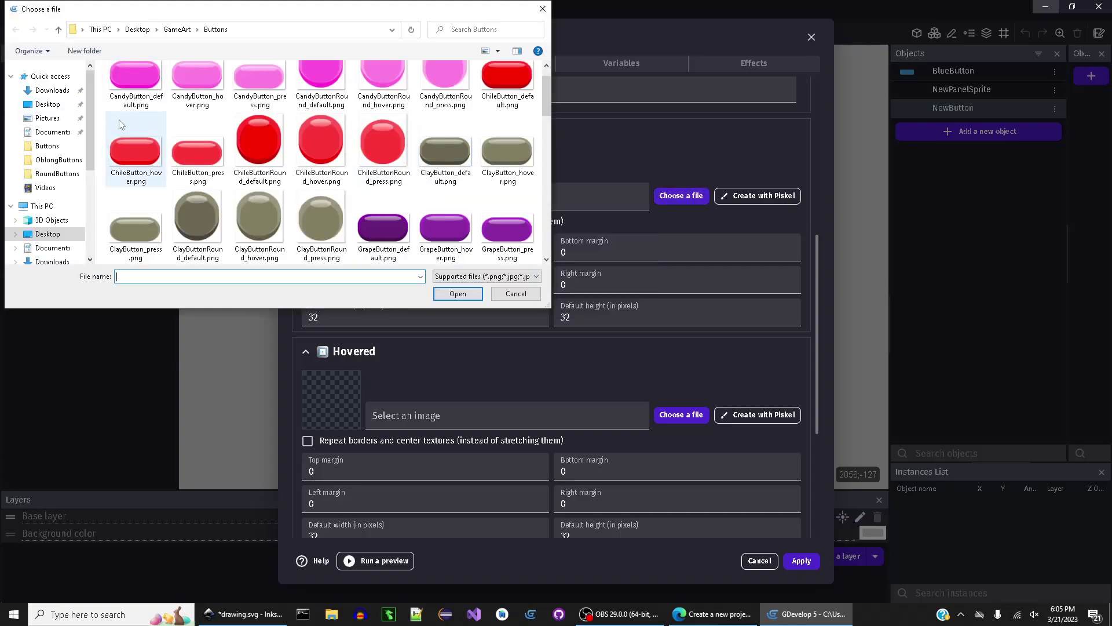
pyautogui.scroll(-1, 120, 124)
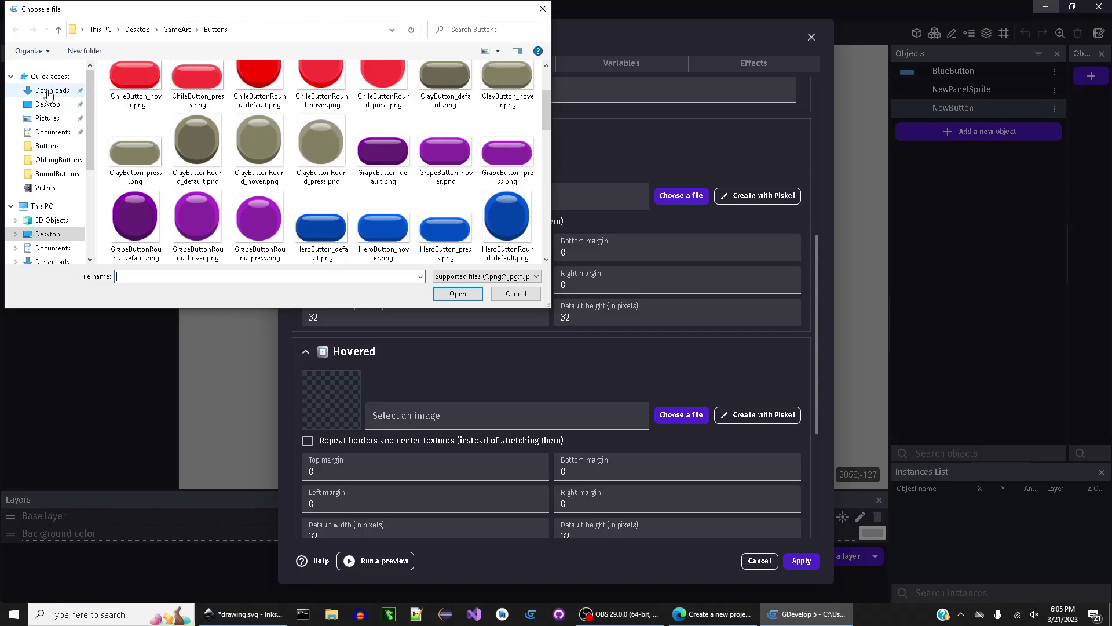
pyautogui.click(47, 106)
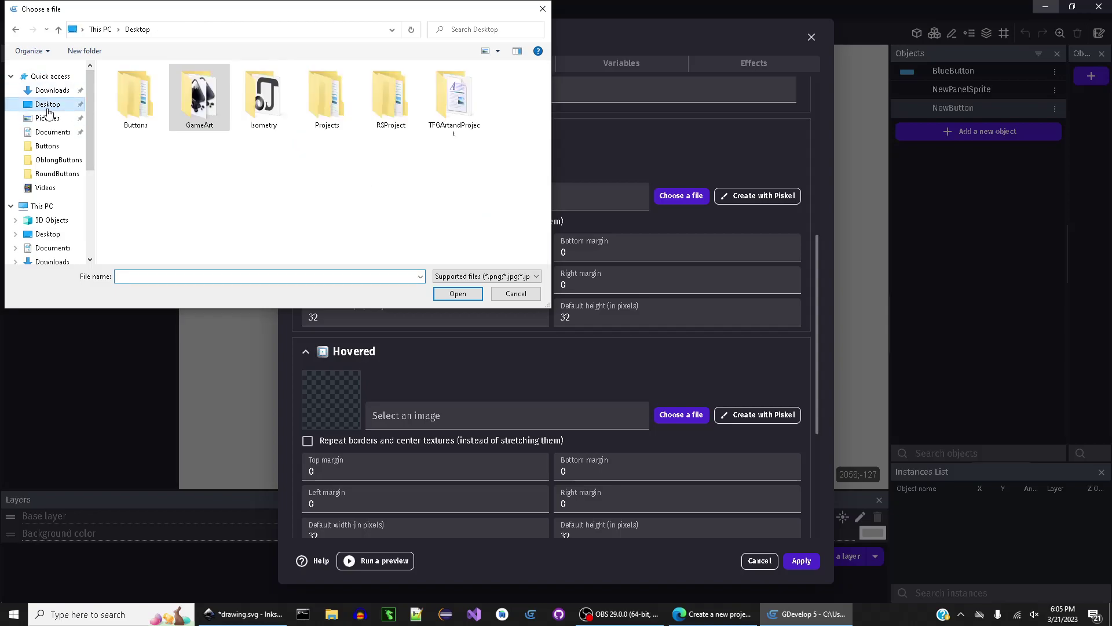
pyautogui.doubleClick(138, 116)
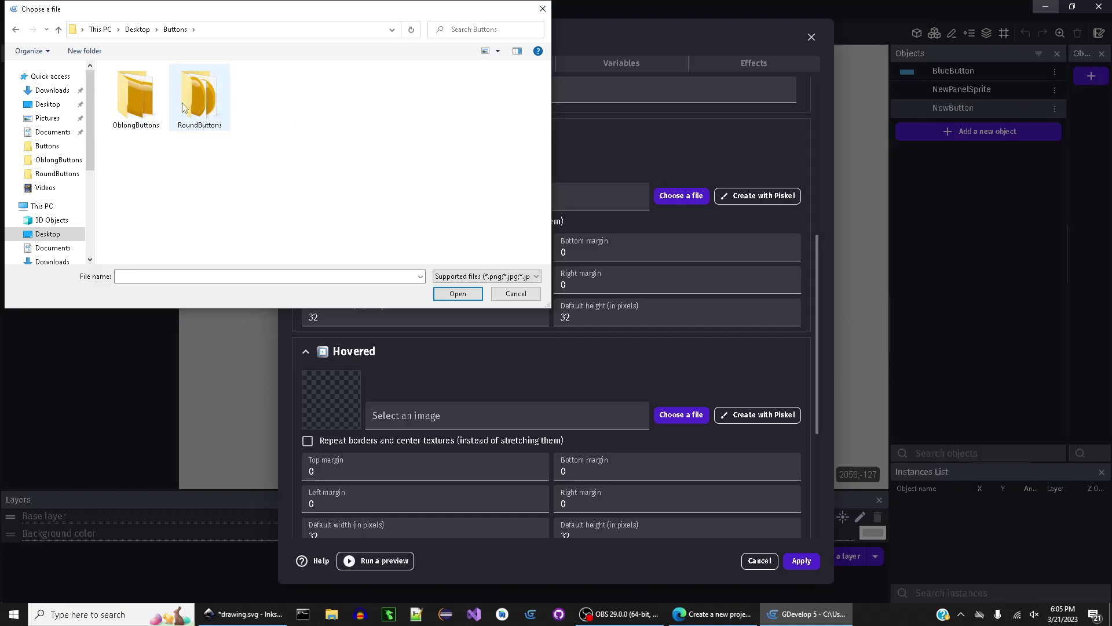
pyautogui.doubleClick(148, 99)
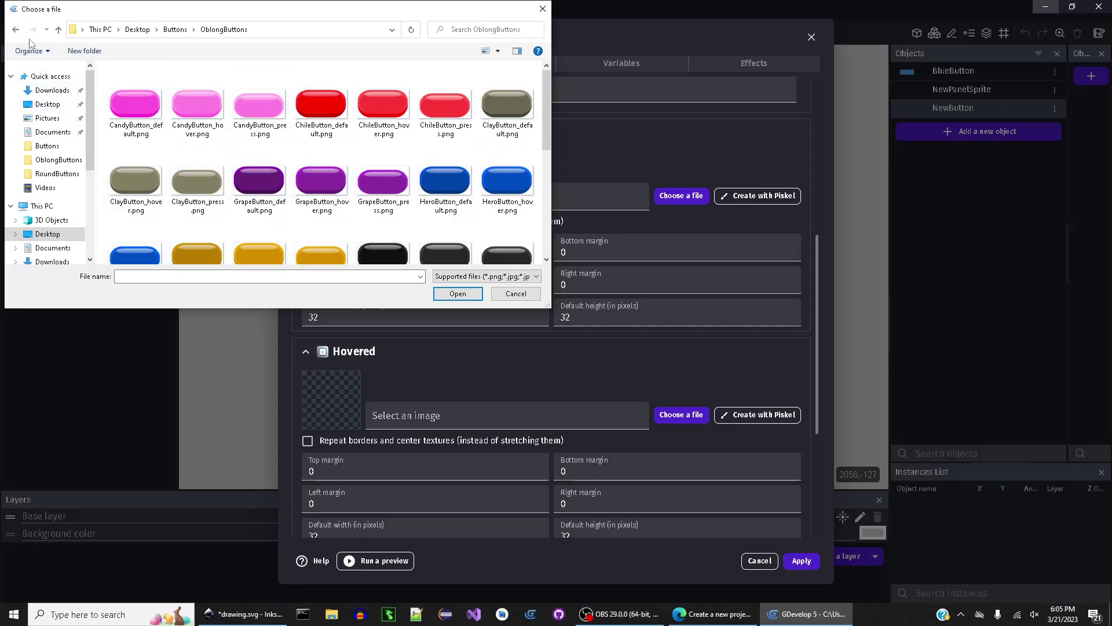
pyautogui.click(16, 30)
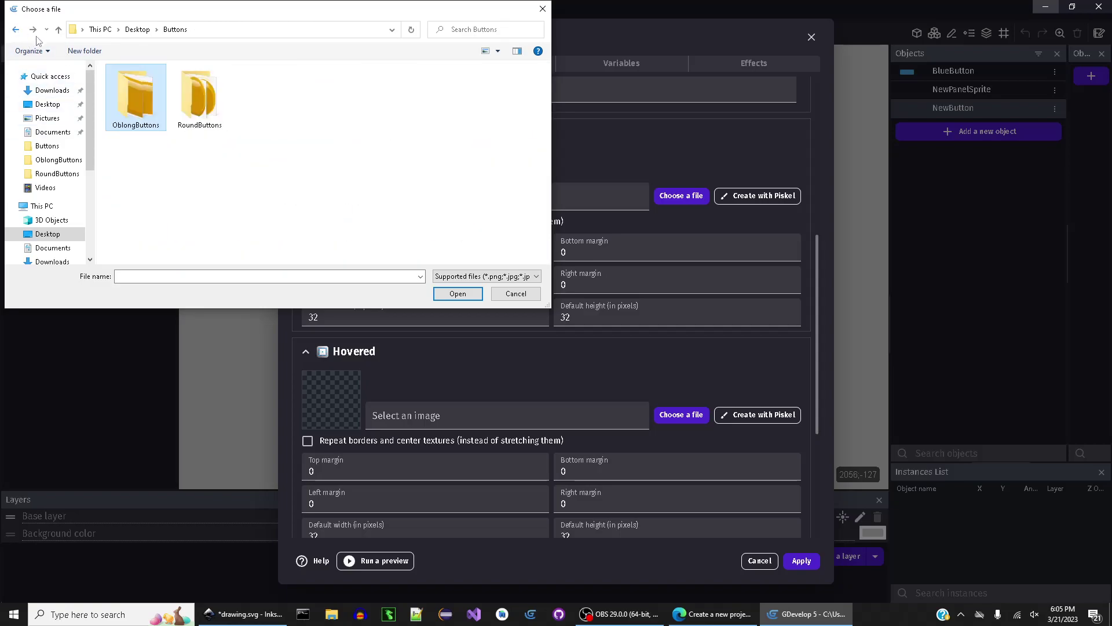
pyautogui.doubleClick(199, 89)
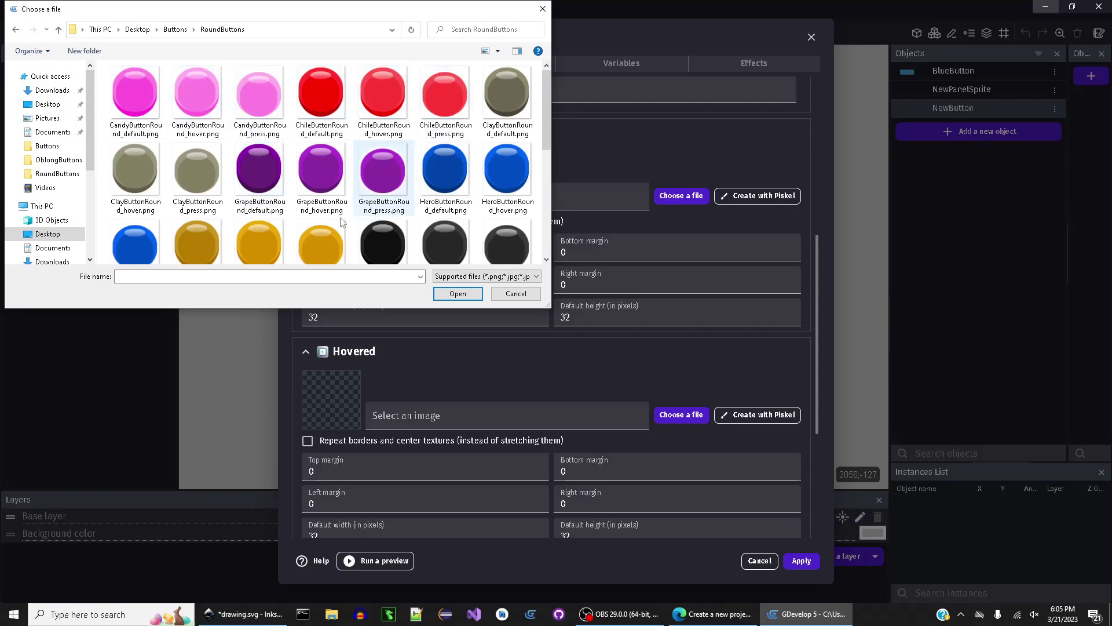
pyautogui.click(15, 29)
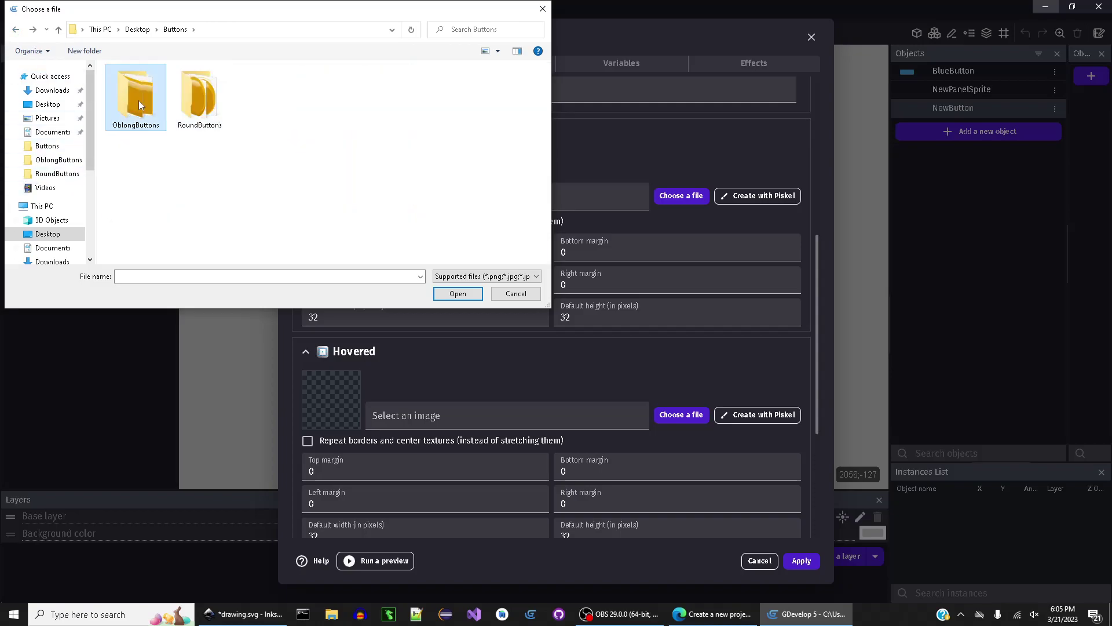
pyautogui.doubleClick(138, 100)
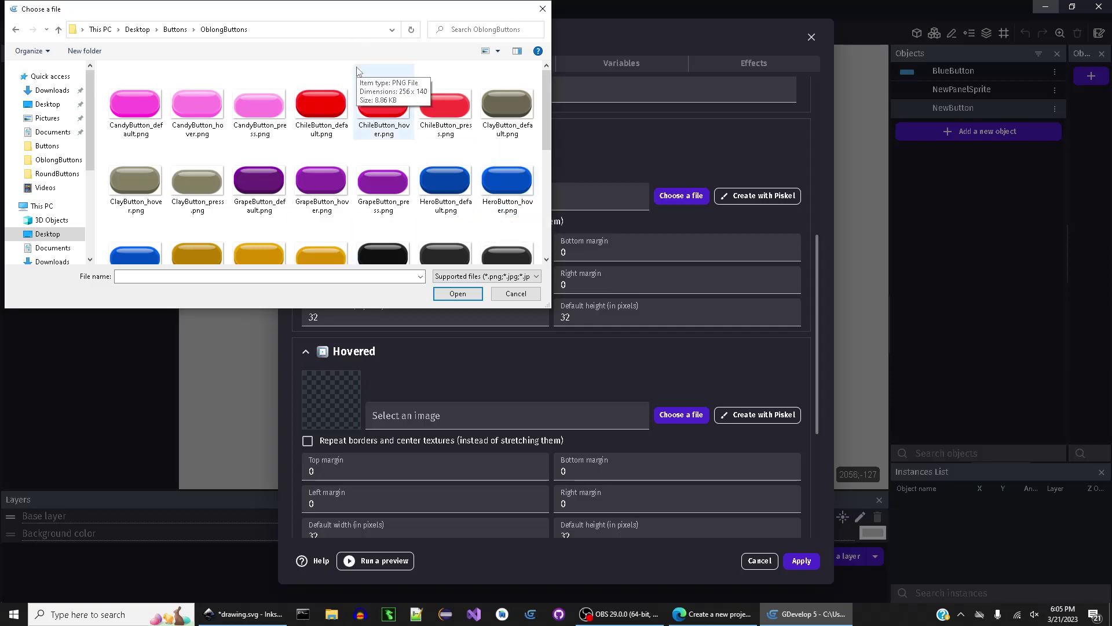
pyautogui.click(15, 30)
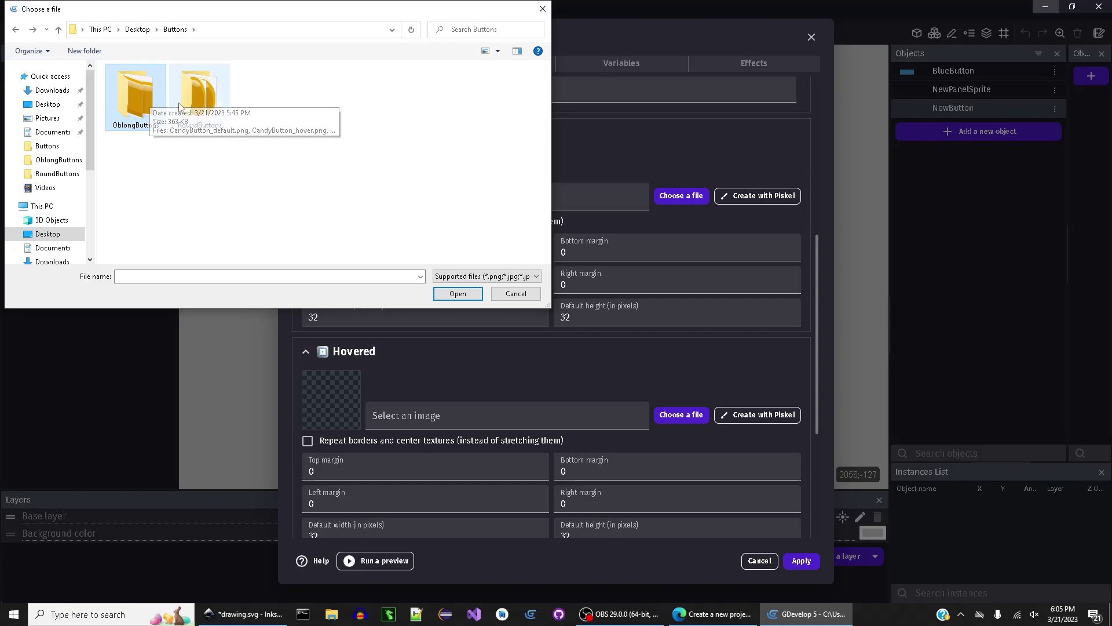
# Select the black JetButtonRound_default.png in the RoundButtons folder
pyautogui.doubleClick(126, 102)
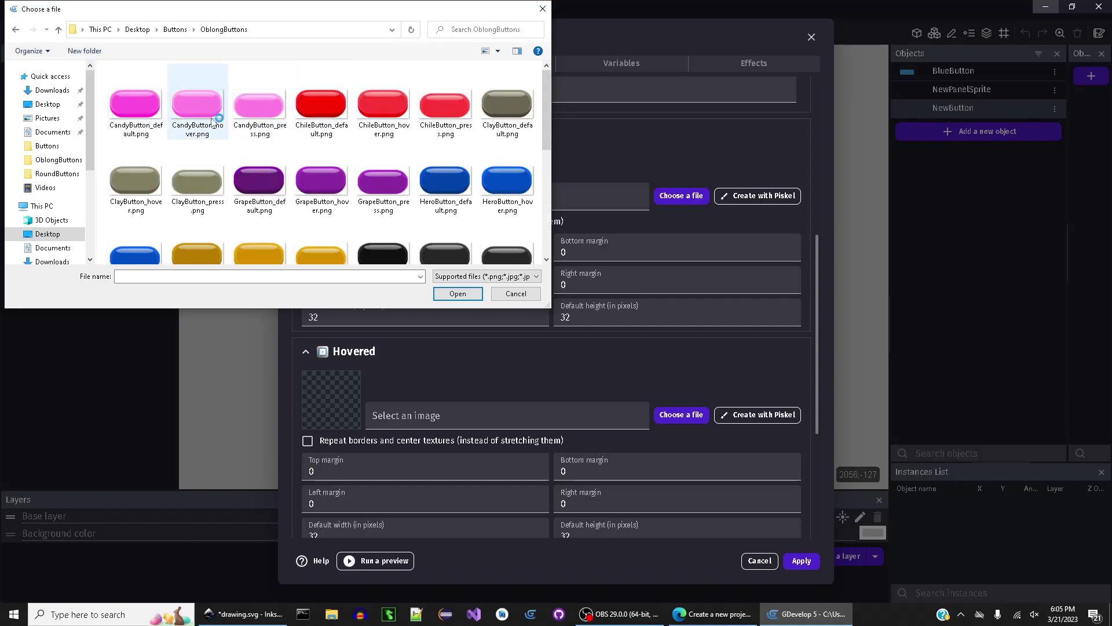
pyautogui.click(15, 32)
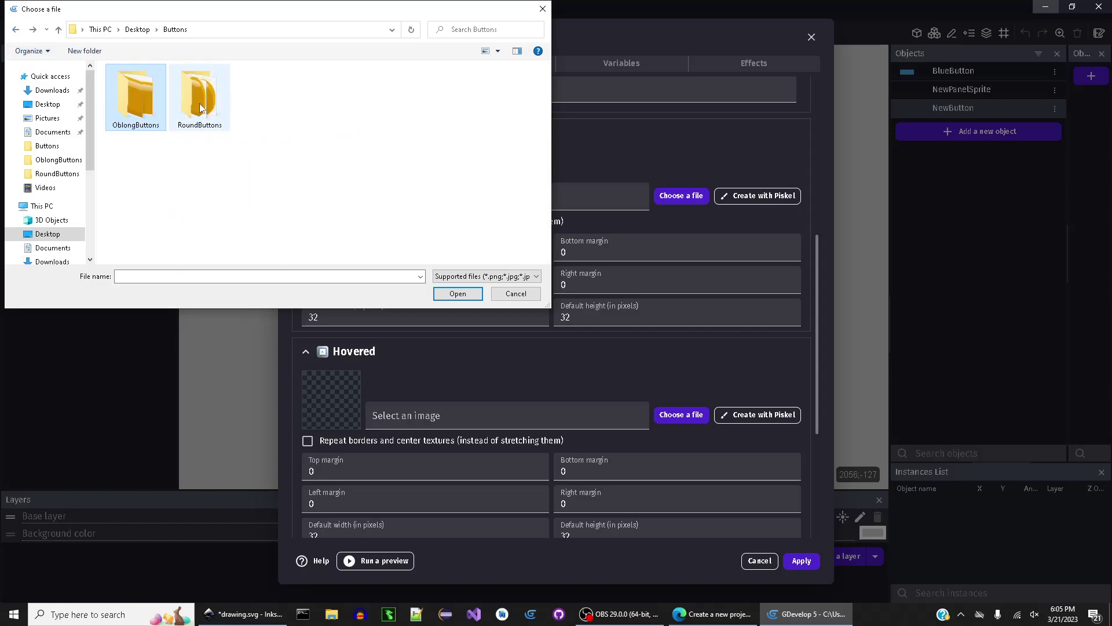
pyautogui.doubleClick(197, 93)
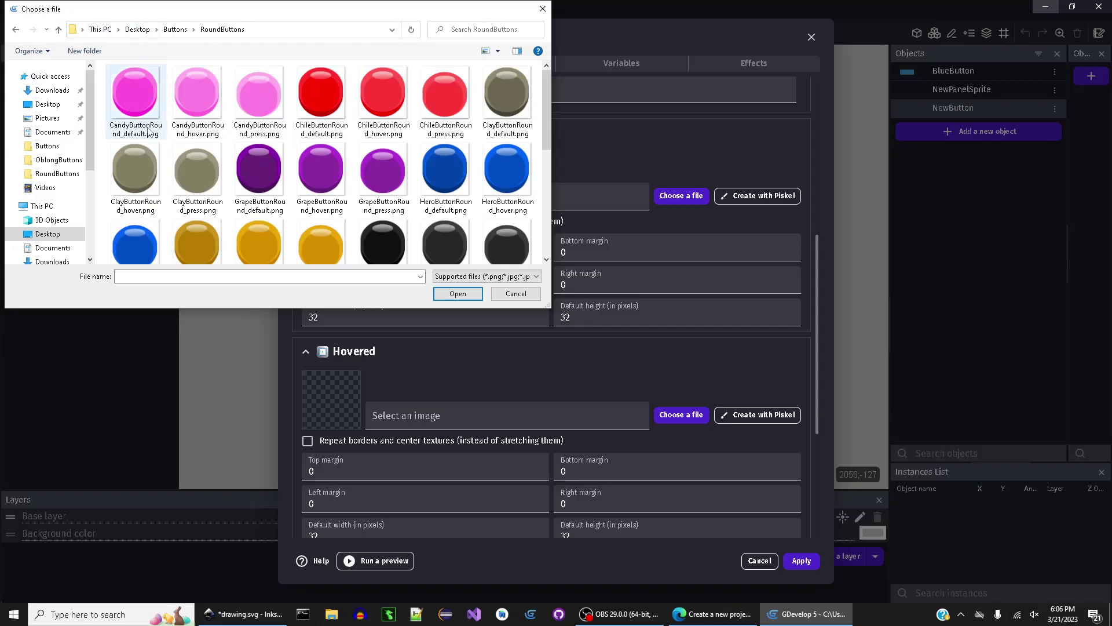
pyautogui.scroll(-3, 149, 142)
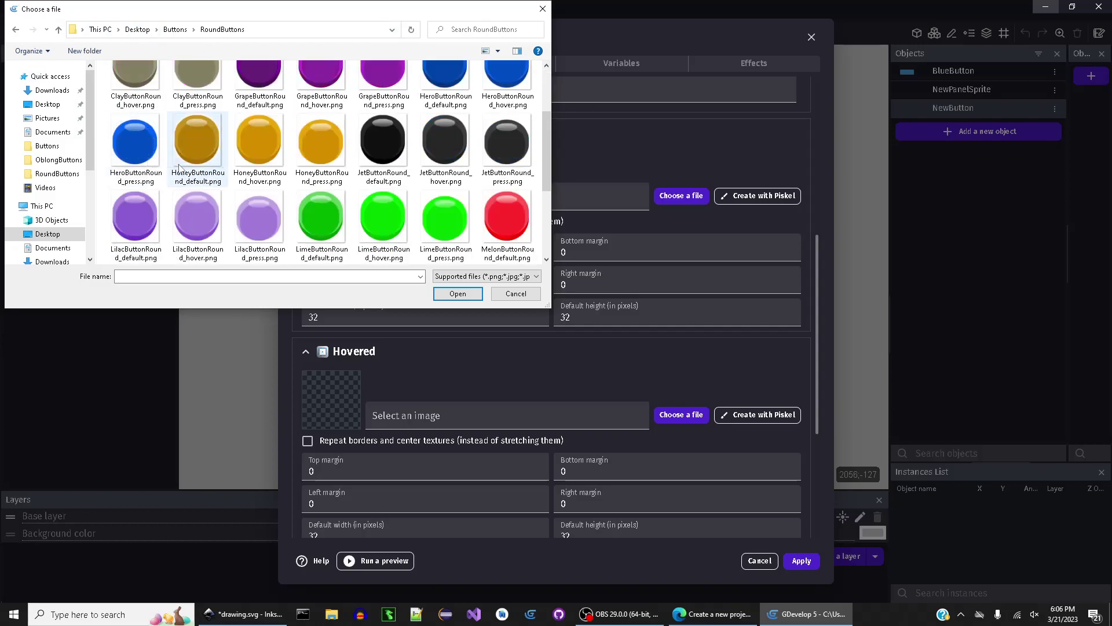
pyautogui.scroll(-5, 179, 168)
pyautogui.scroll(6, 231, 183)
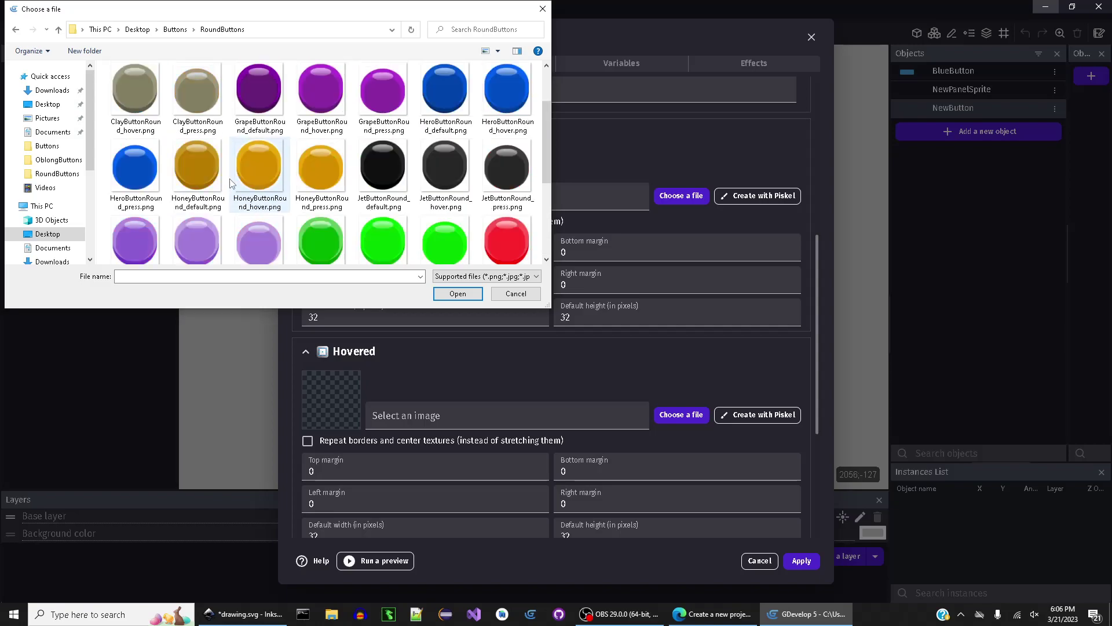
pyautogui.scroll(-4, 360, 164)
pyautogui.scroll(2, 359, 165)
pyautogui.scroll(2, 359, 164)
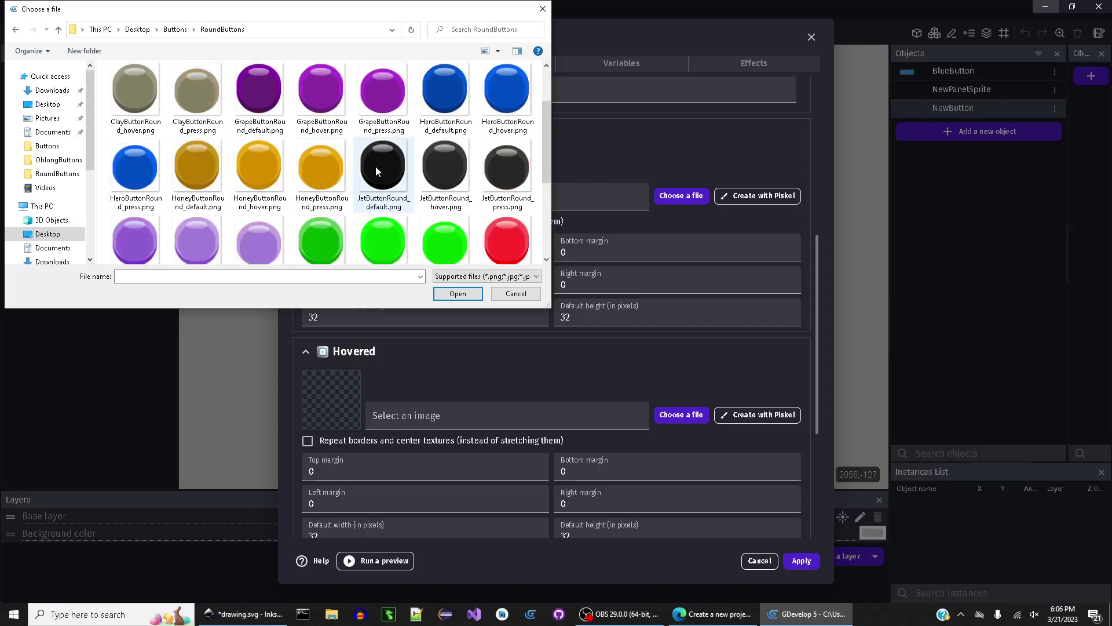
pyautogui.click(376, 170)
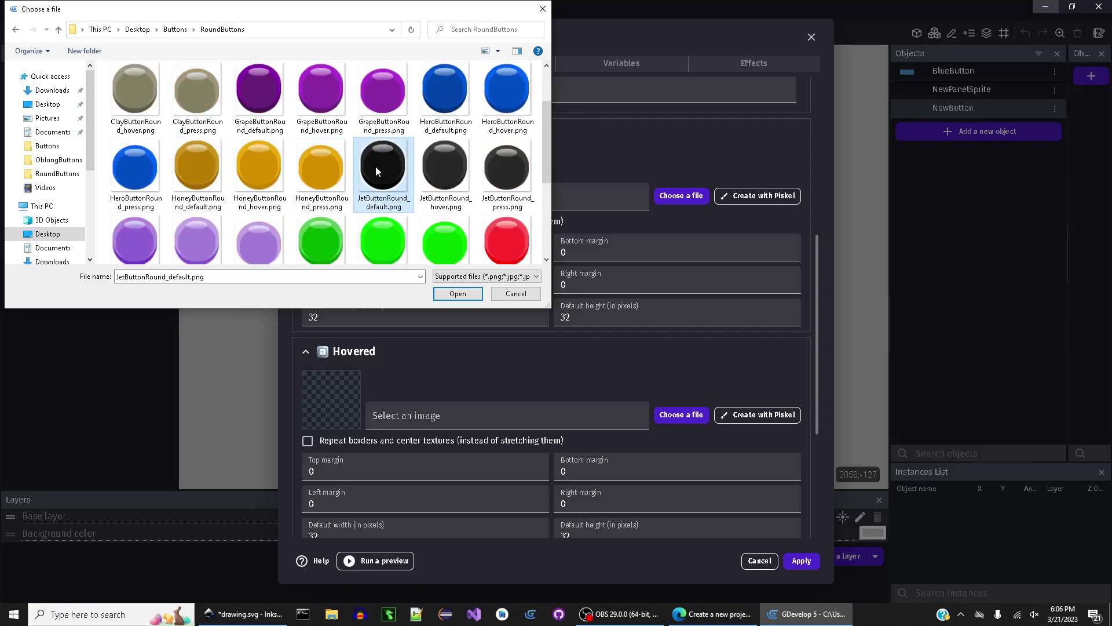
# Copy JetButtonRound_default.png into the project and set idle margins 56 top, 68 bottom, 56 left, 56 right
pyautogui.click(460, 295)
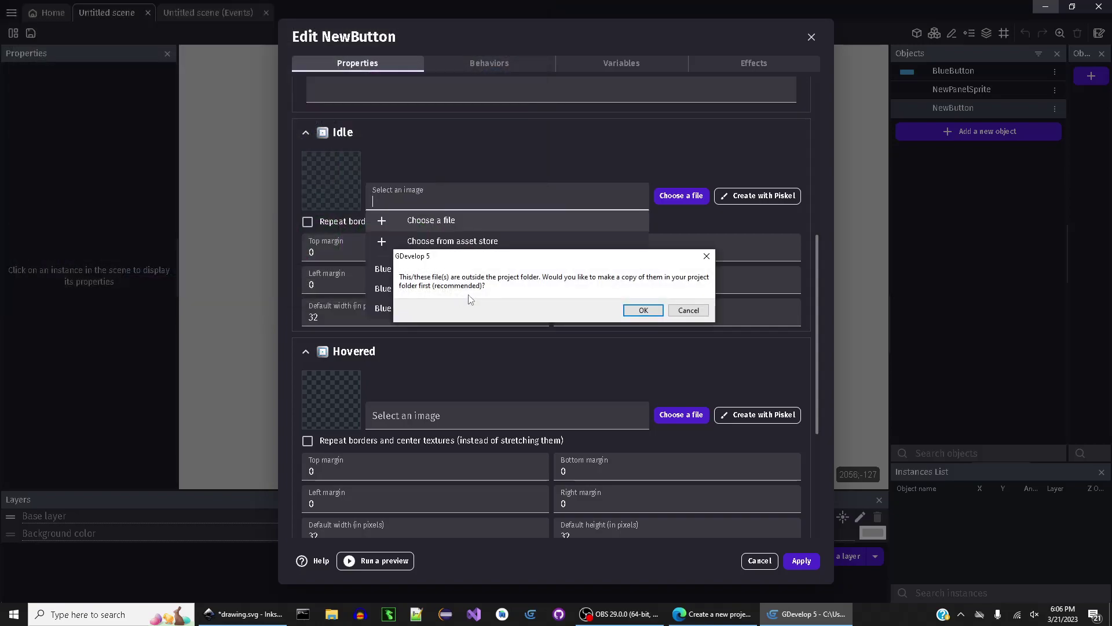
pyautogui.click(643, 311)
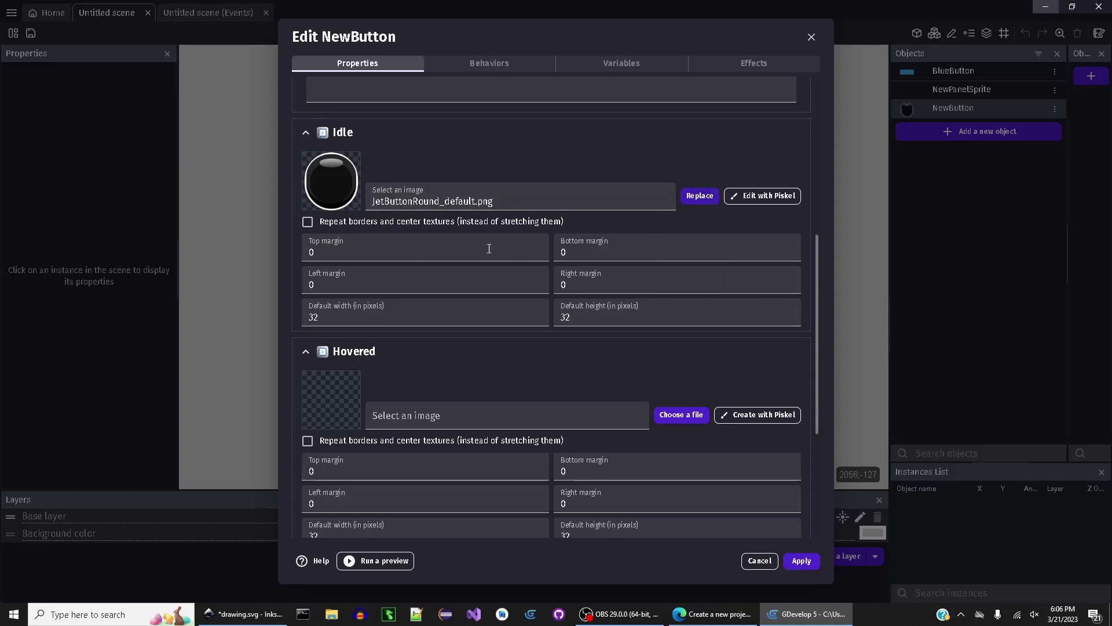
pyautogui.click(439, 249)
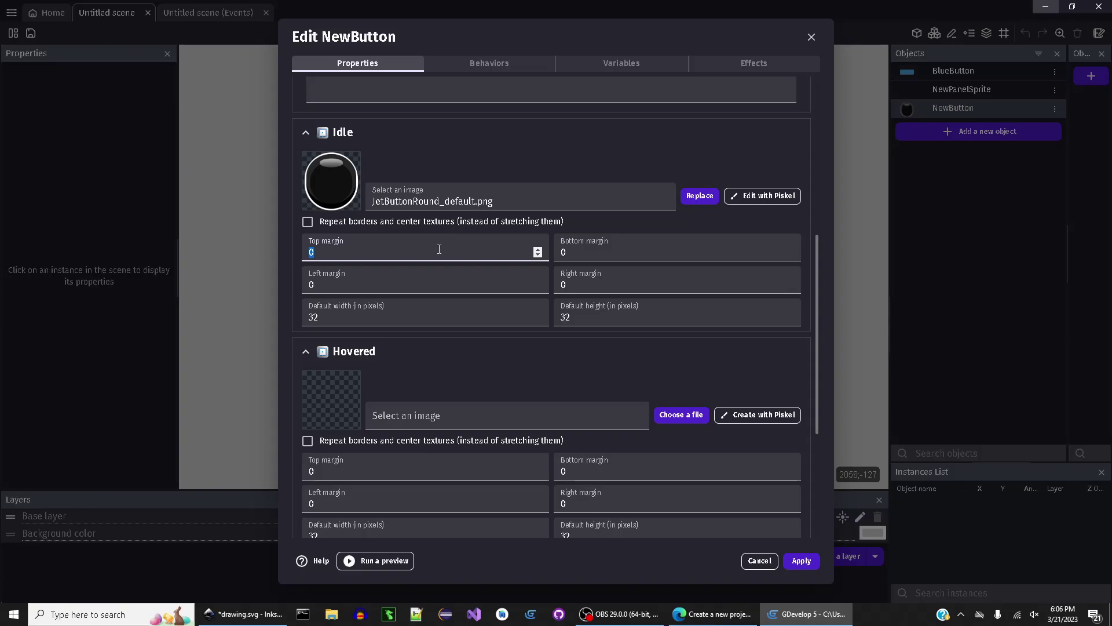
pyautogui.write('56')
pyautogui.click(573, 251)
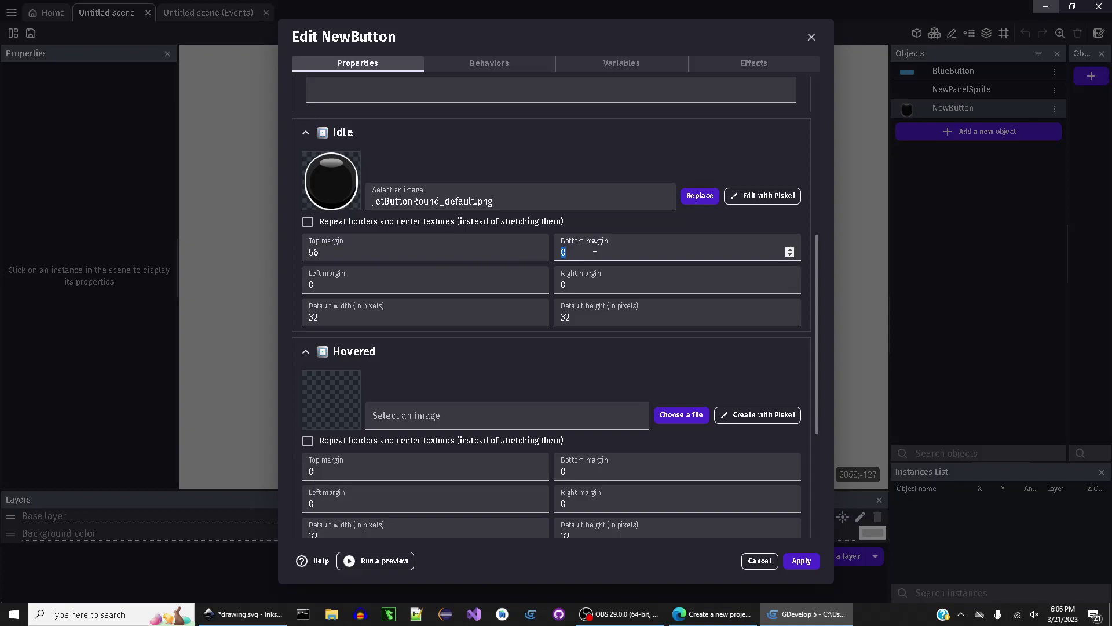
pyautogui.write('68')
pyautogui.click(352, 280)
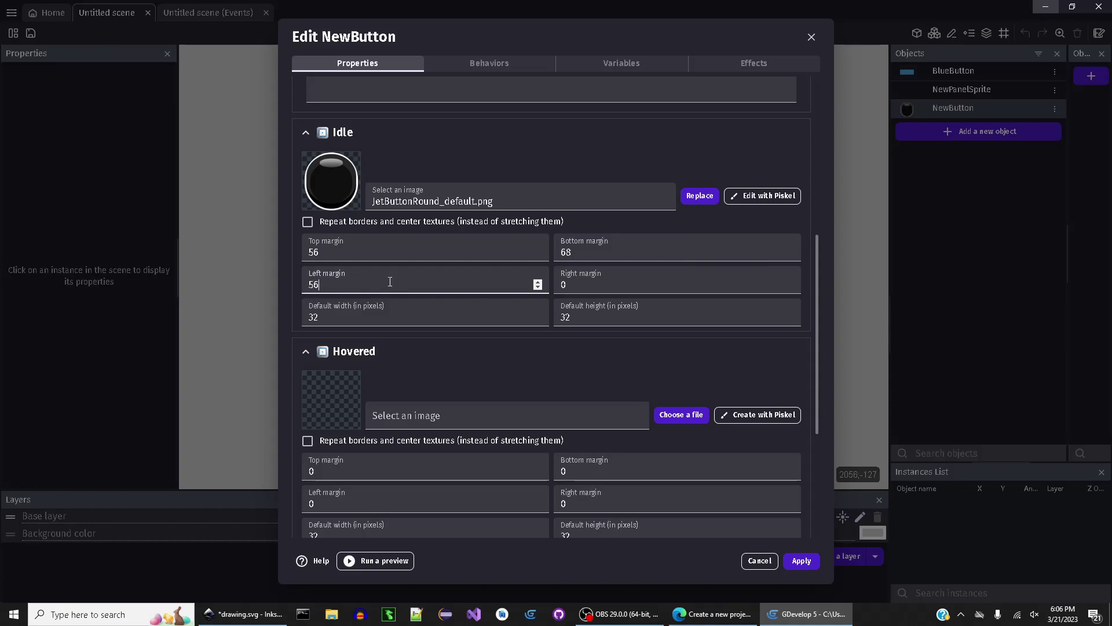
pyautogui.write('56')
pyautogui.press('Tab')
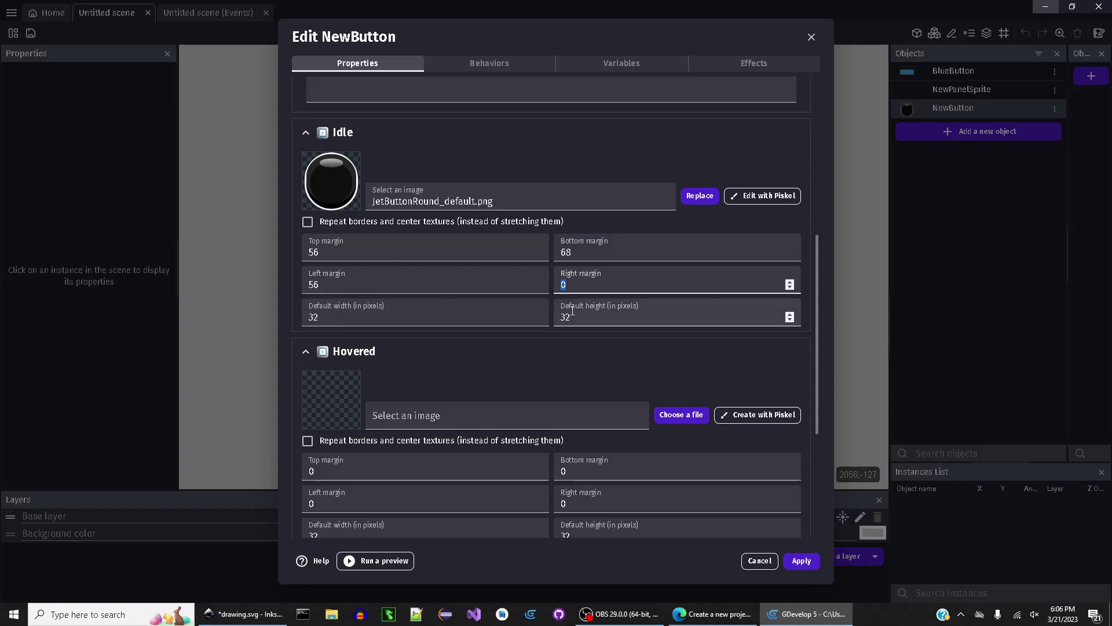
pyautogui.write('56')
# Set the idle image's default size to 128 × 140 pixels
pyautogui.click(422, 316)
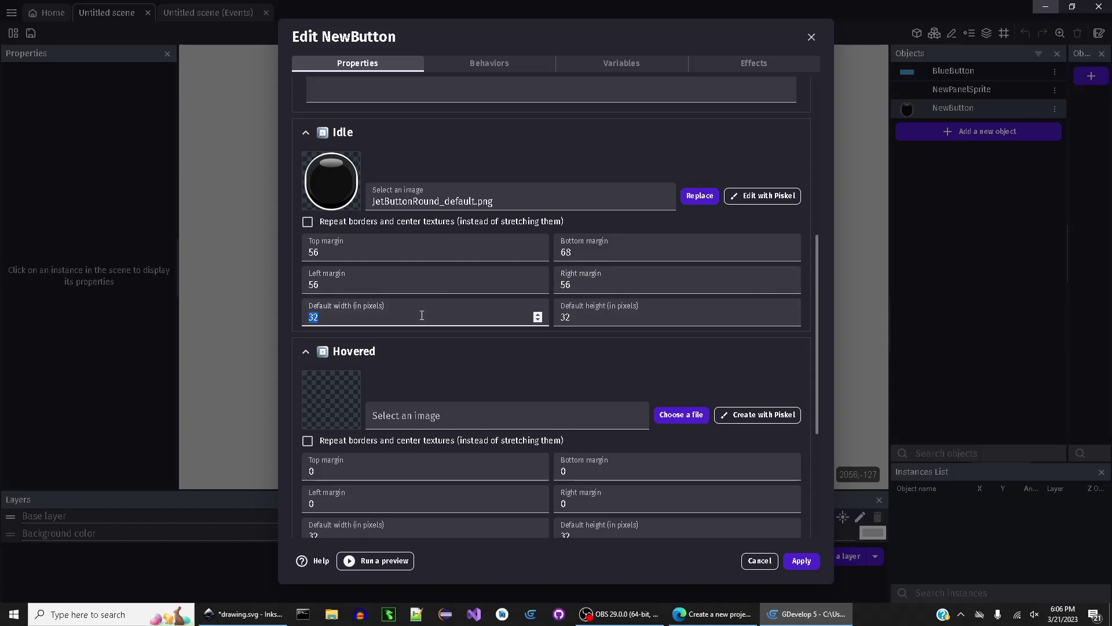
pyautogui.click(330, 309)
pyautogui.press('BackSpace')
pyautogui.press('BackSpace')
pyautogui.write('112')
pyautogui.press('Tab')
pyautogui.write('124')
pyautogui.click(358, 314)
pyautogui.write('1')
pyautogui.click(581, 320)
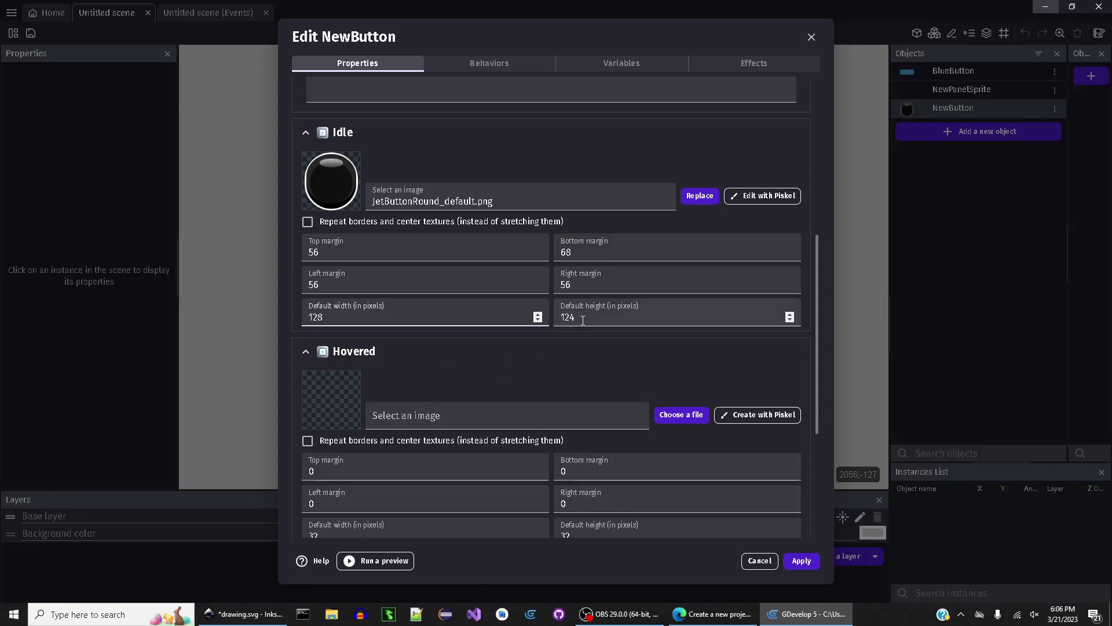
pyautogui.write('14')
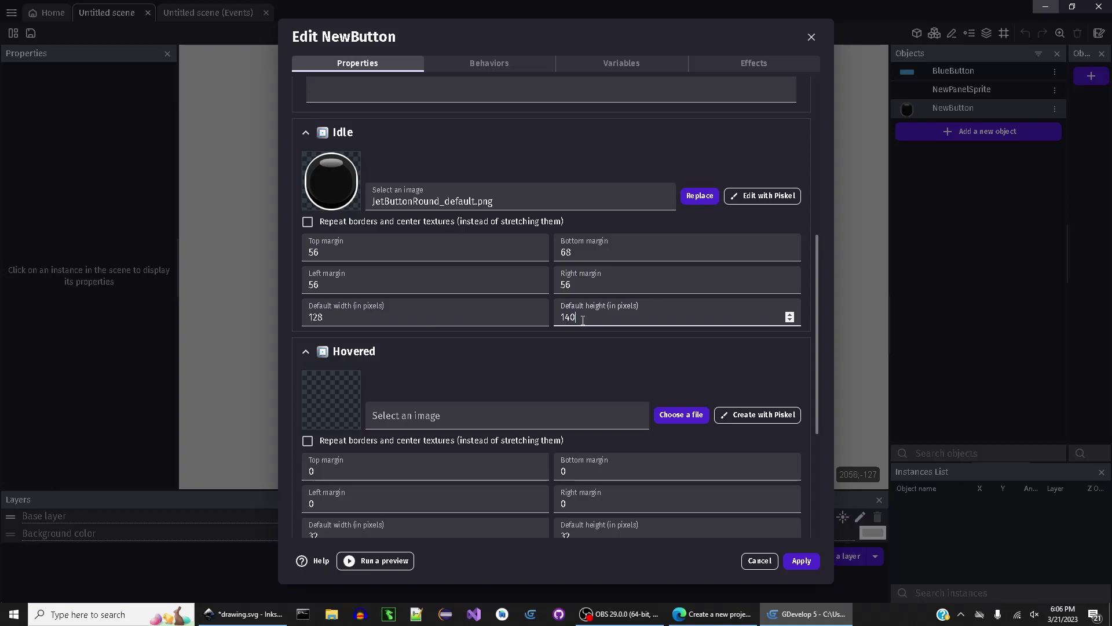
pyautogui.click(566, 362)
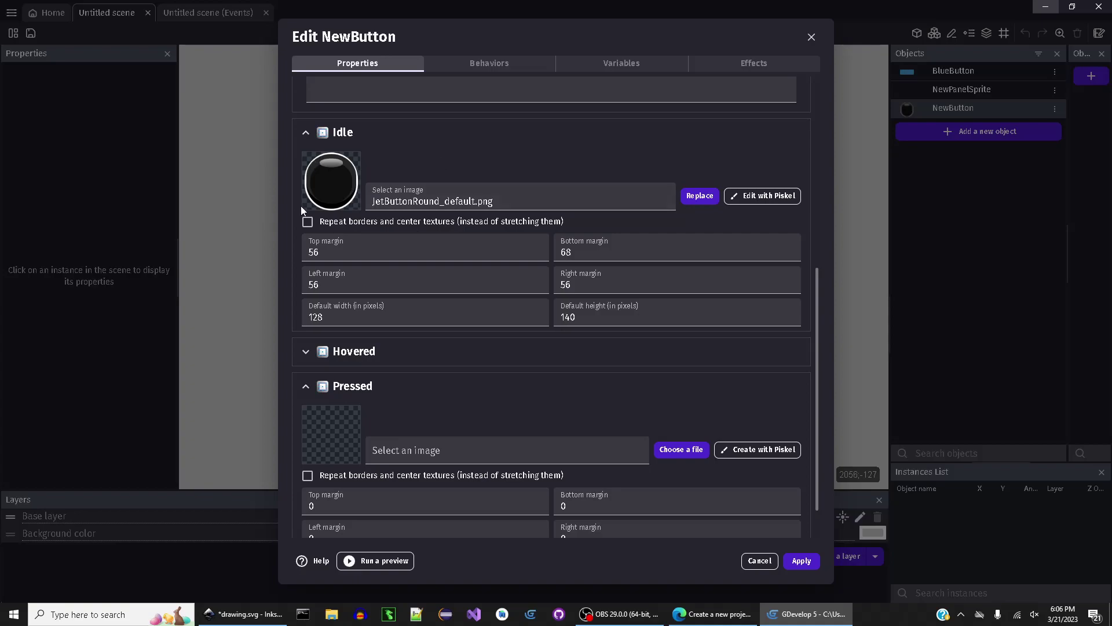
pyautogui.scroll(-1, 518, 343)
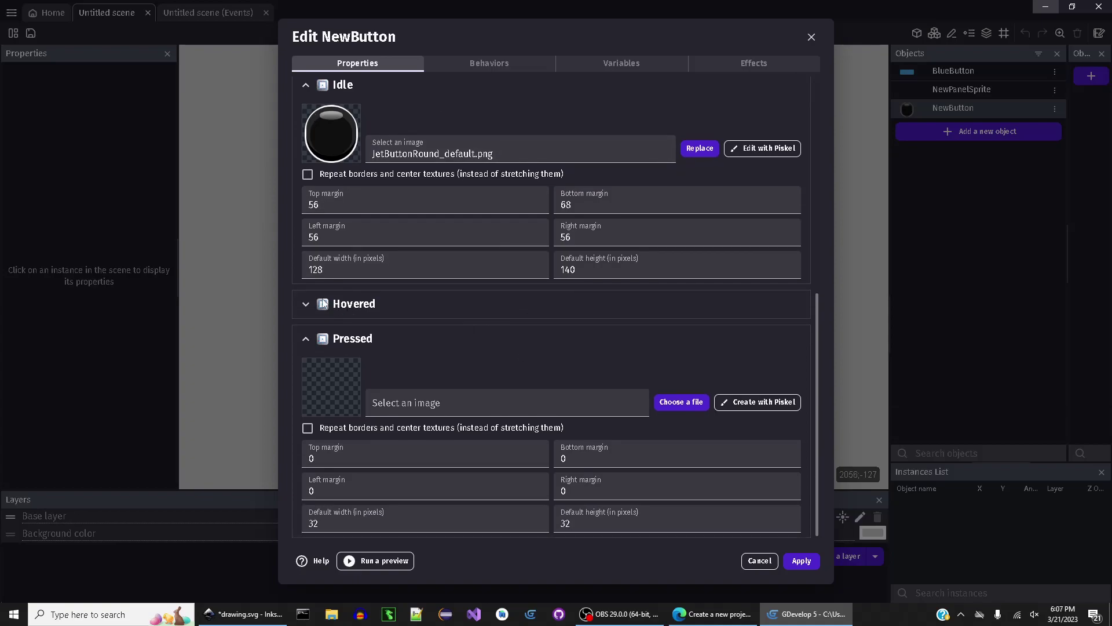
# Load JetButtonRound_hover.png as the Hovered image and copy it into the project folder
pyautogui.click(306, 301)
pyautogui.scroll(-4, 569, 362)
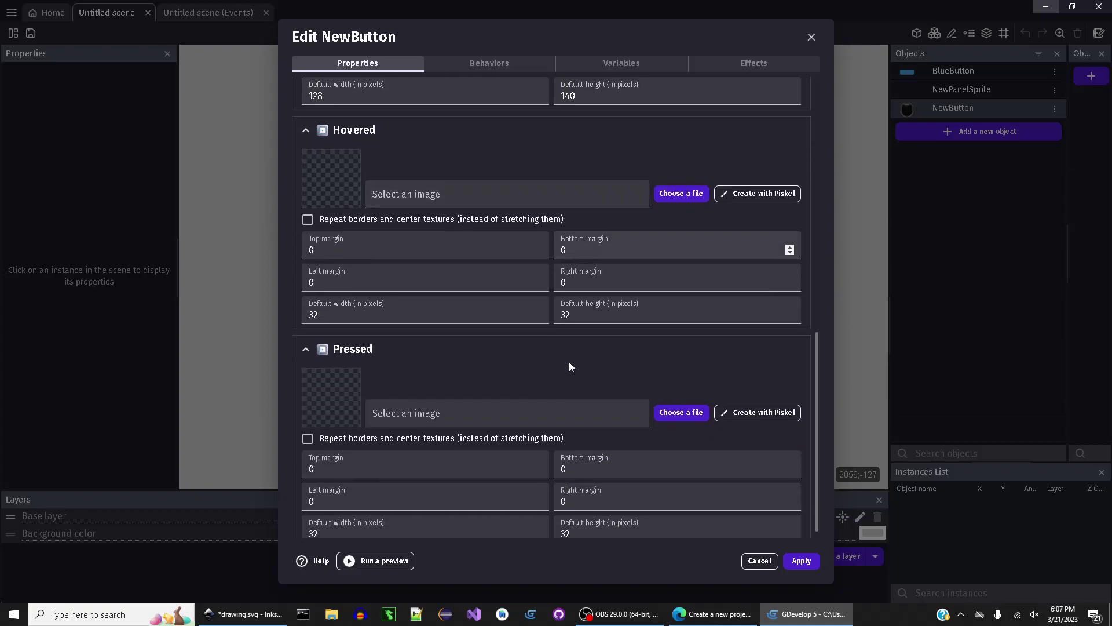
pyautogui.click(686, 196)
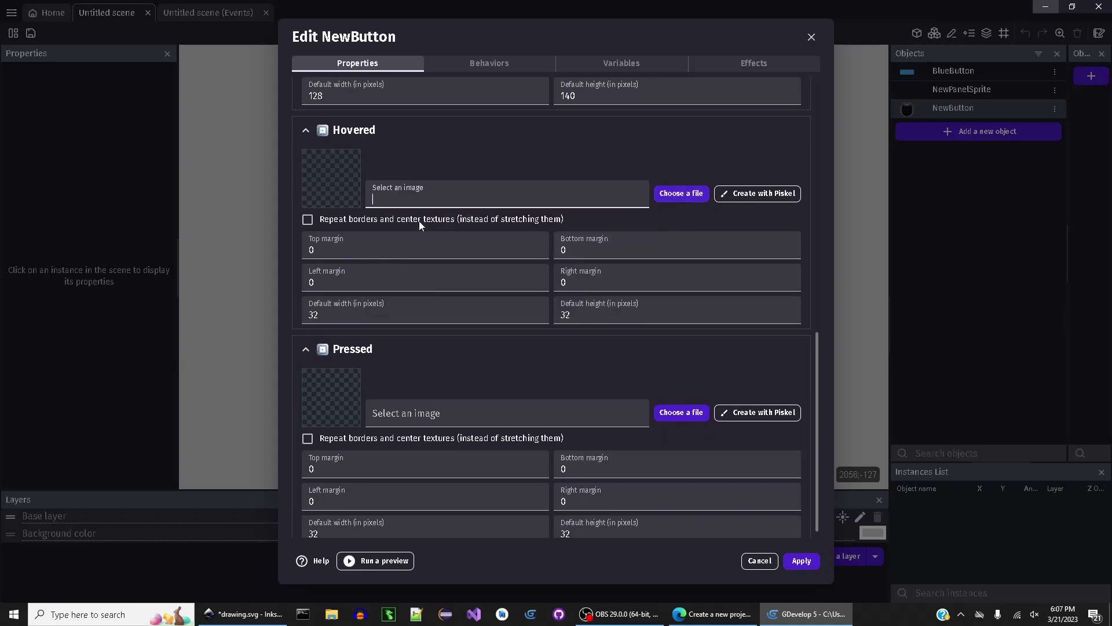
pyautogui.scroll(-1, 330, 206)
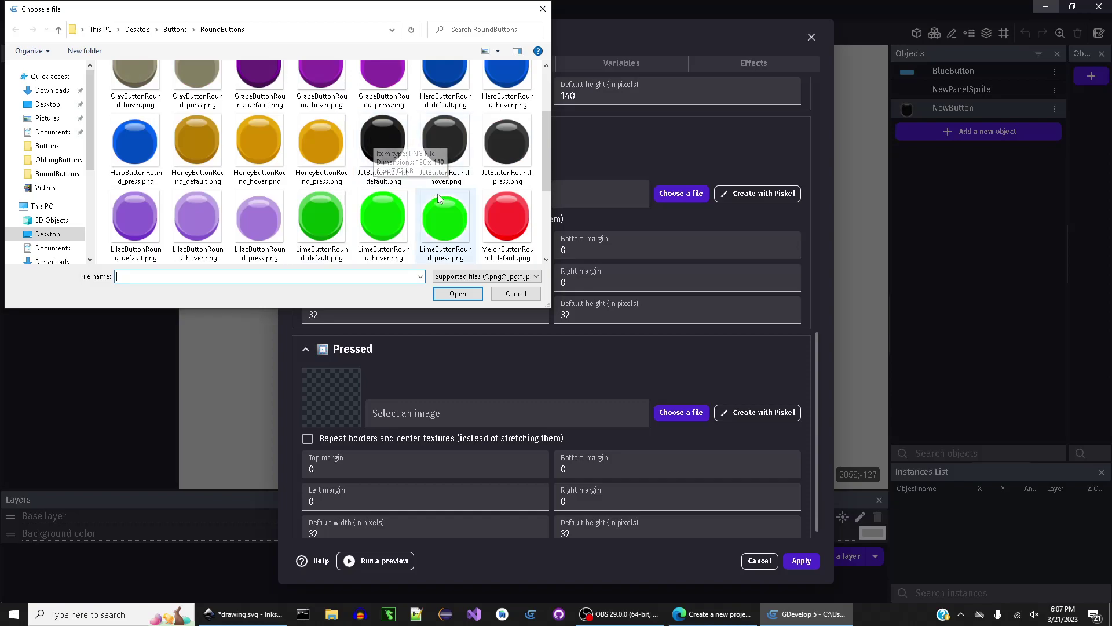
pyautogui.click(444, 141)
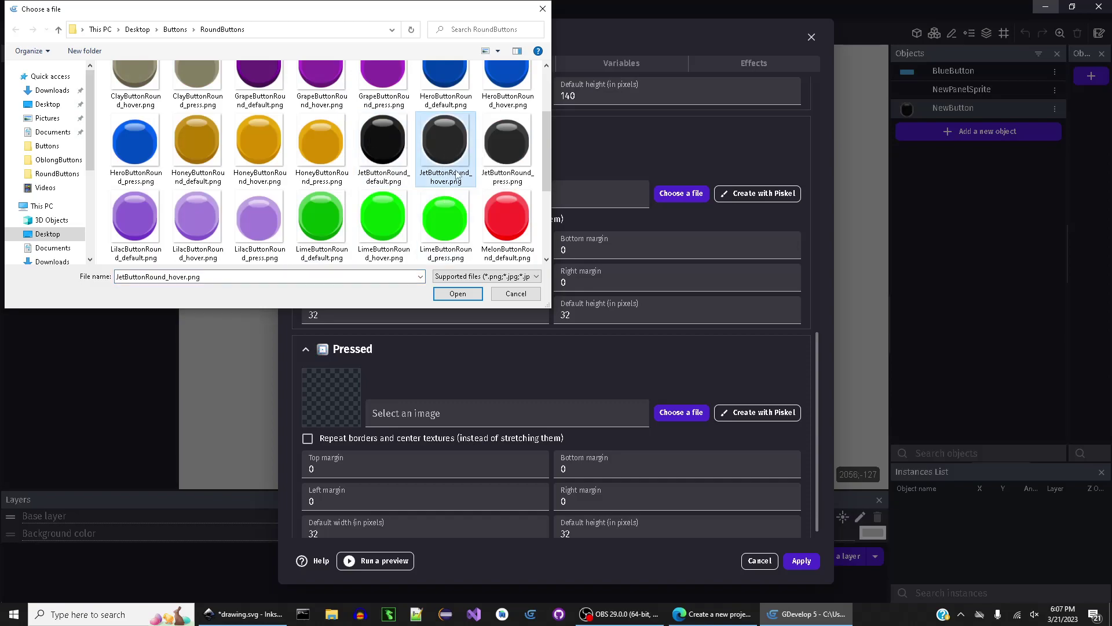
pyautogui.click(458, 294)
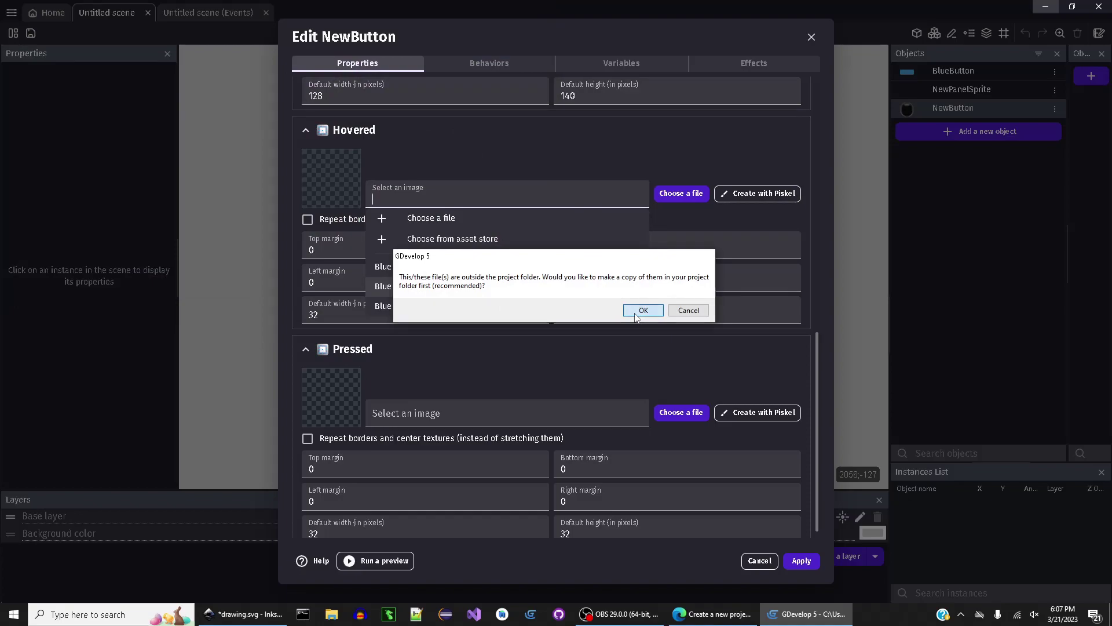
pyautogui.click(636, 311)
pyautogui.click(635, 313)
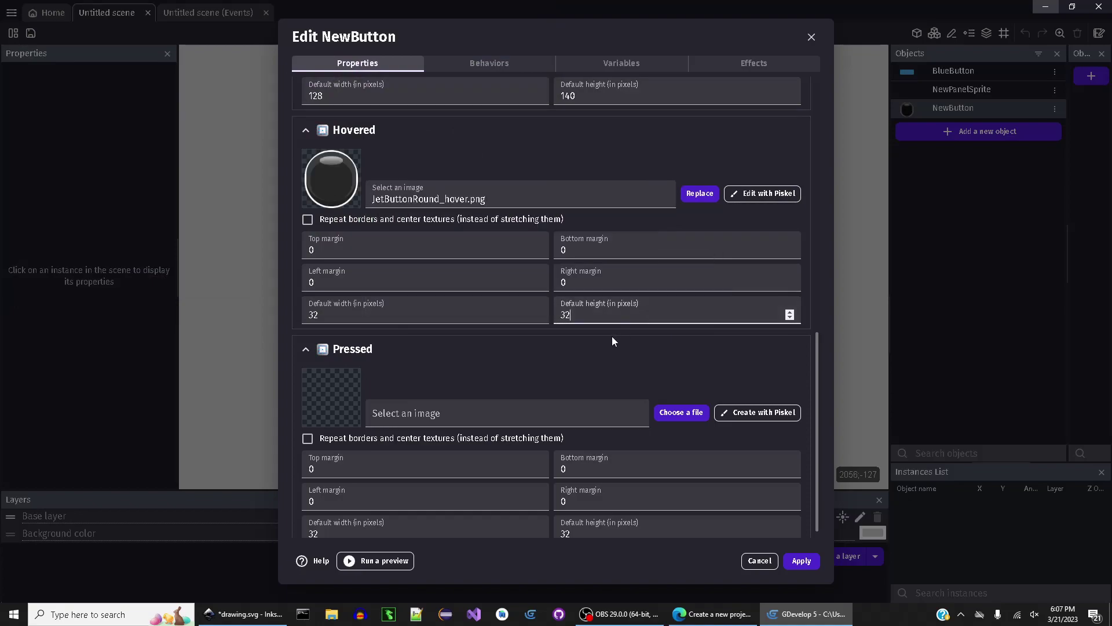
# Set the hovered image margins to top 56, bottom 68, left 56 and right 56
pyautogui.scroll(3, 485, 376)
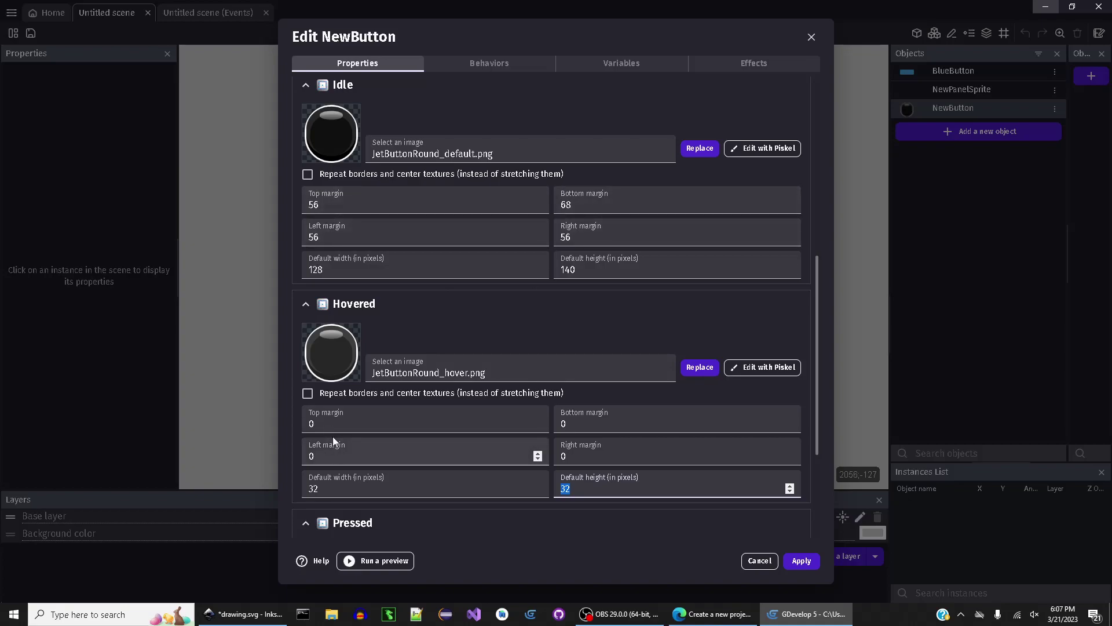
pyautogui.scroll(-1, 347, 417)
pyautogui.click(366, 365)
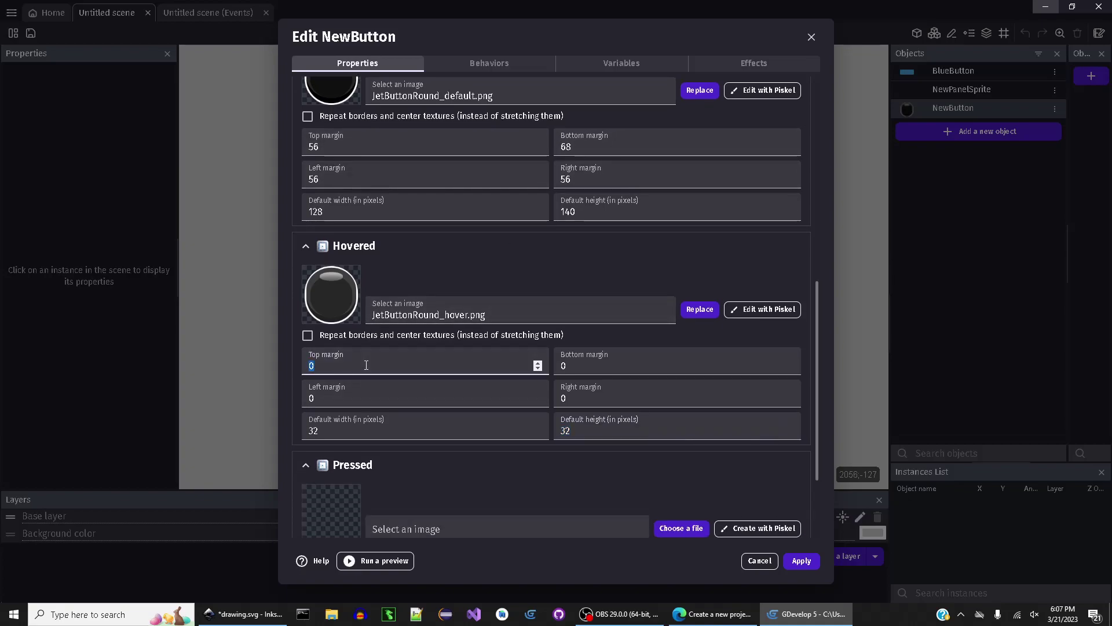
pyautogui.click(569, 365)
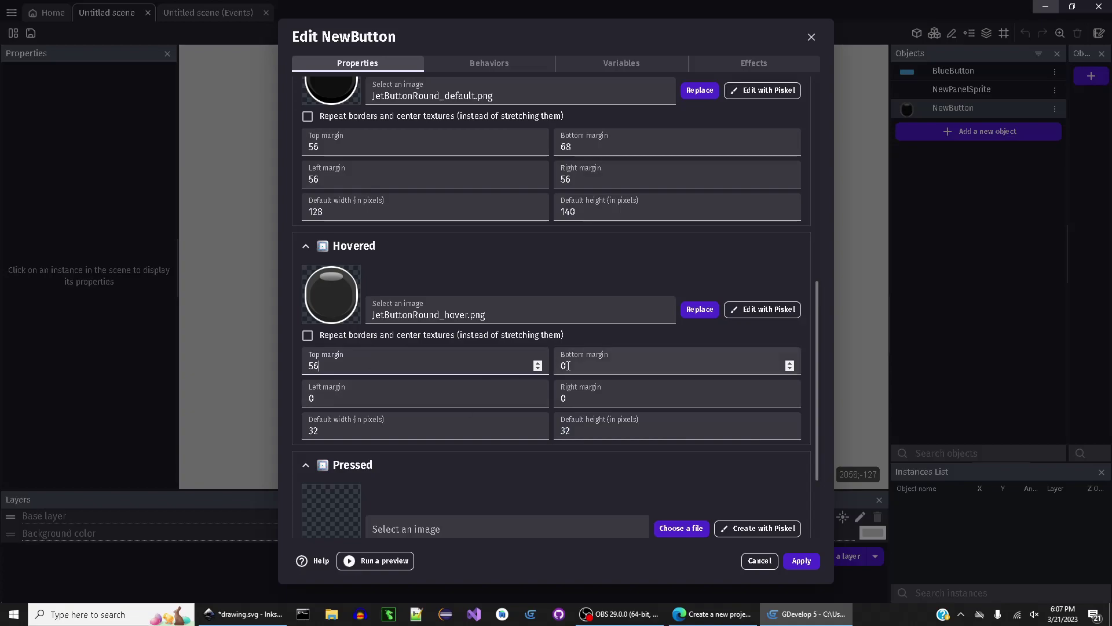
pyautogui.write('68')
pyautogui.click(459, 397)
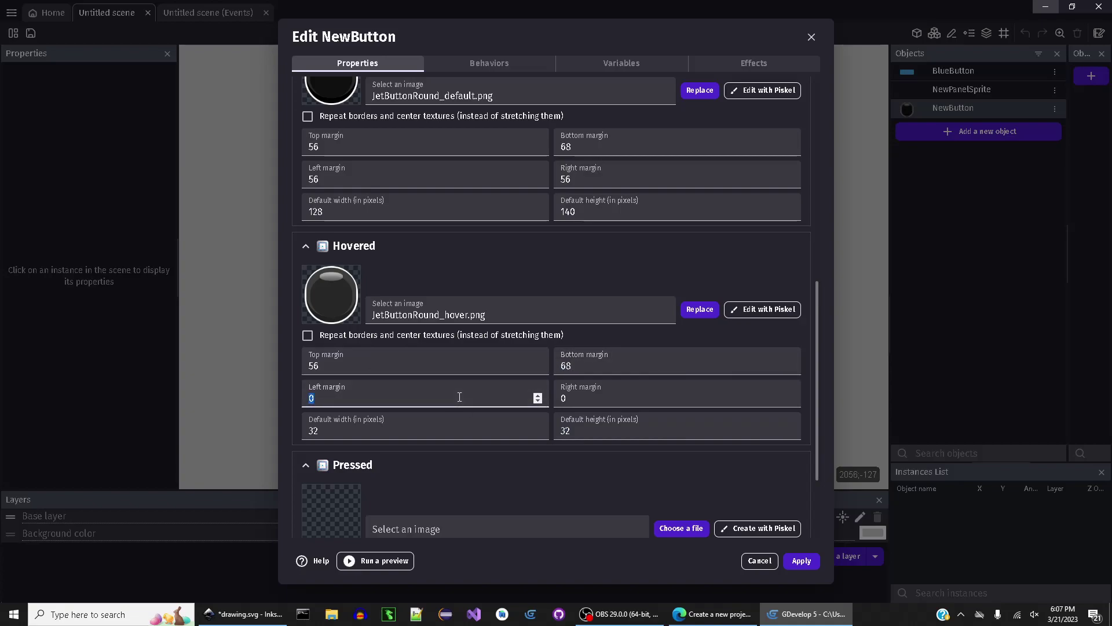
pyautogui.write('56')
pyautogui.press('Tab')
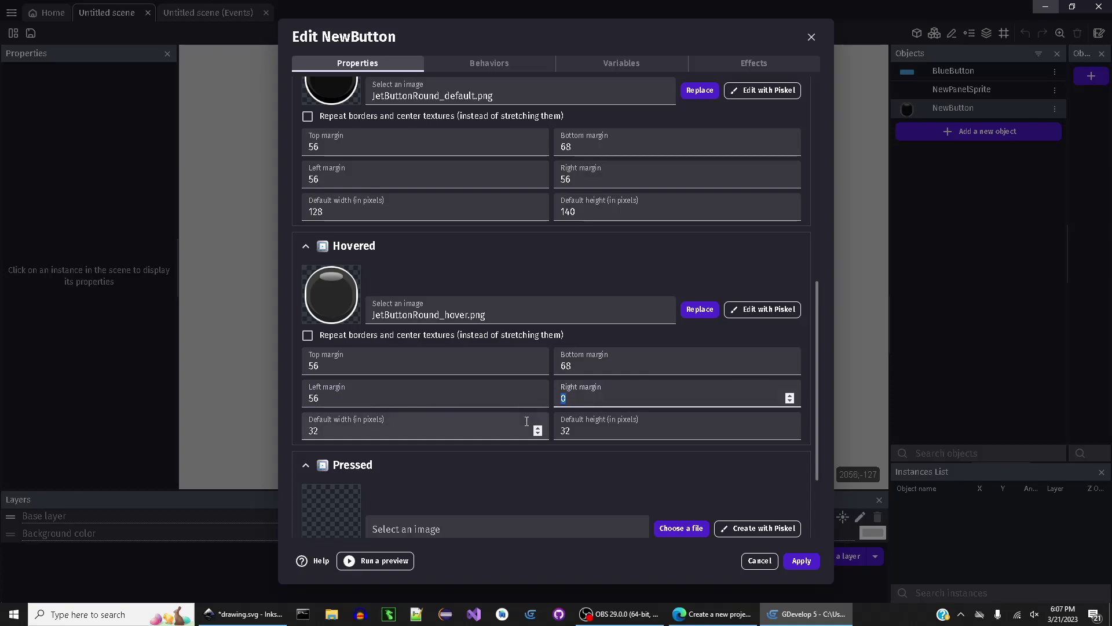
# Give the hovered image a default size of 128 × 140
pyautogui.click(428, 431)
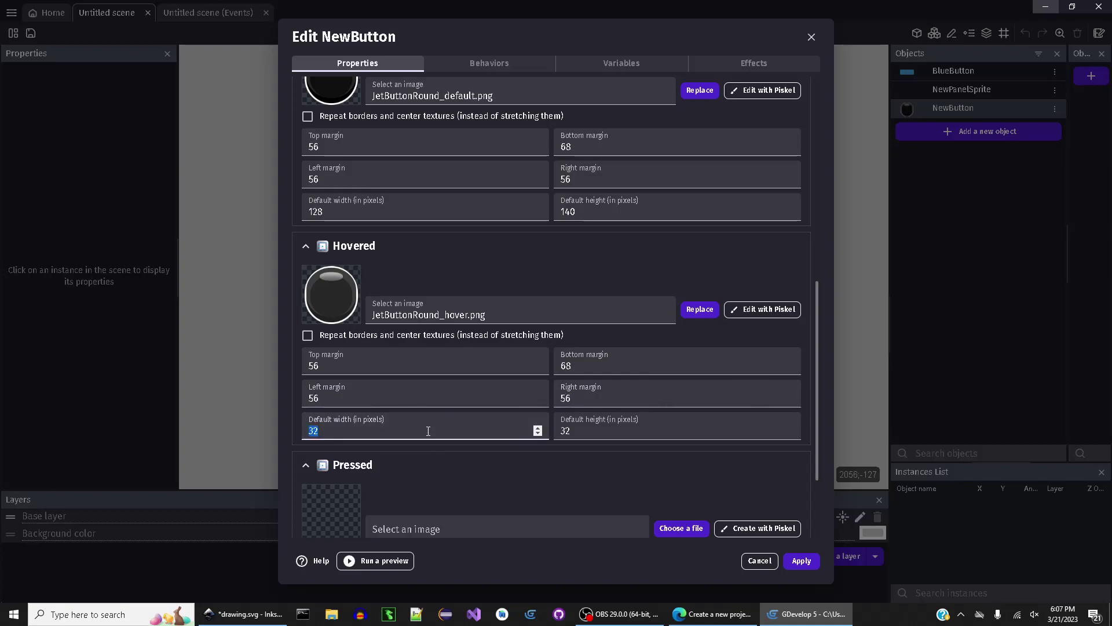
pyautogui.scroll(-1, 428, 431)
pyautogui.press('BackSpace')
pyautogui.press('BackSpace')
pyautogui.write('128')
pyautogui.click(575, 431)
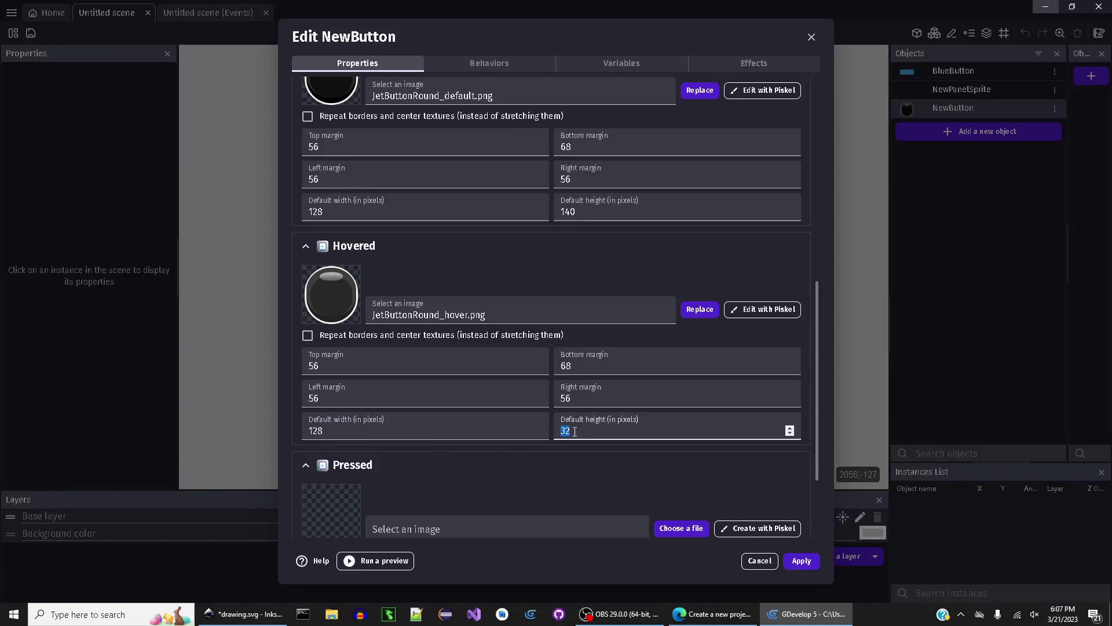
pyautogui.write('140')
pyautogui.scroll(-2, 467, 471)
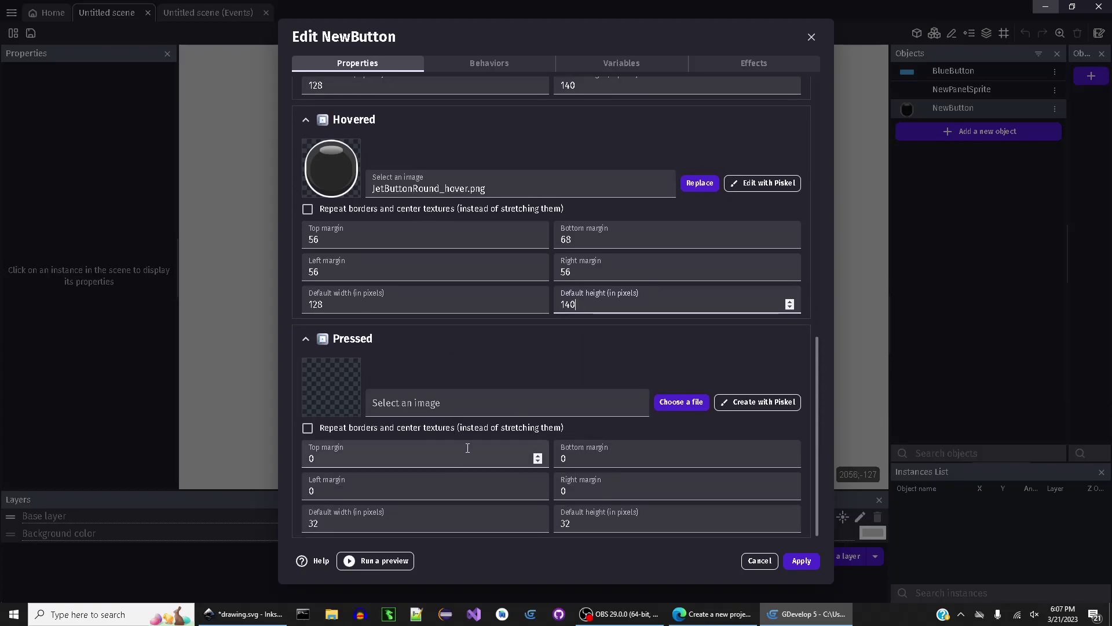
# Expand the Pressed state settings further down the panel
pyautogui.click(482, 336)
pyautogui.scroll(3, 380, 288)
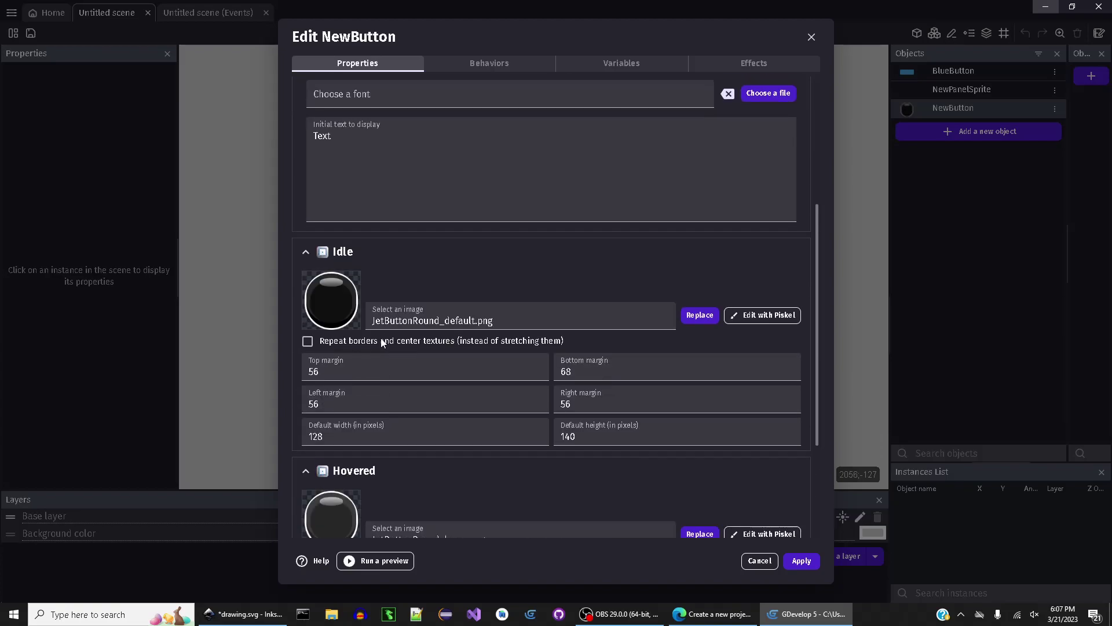
pyautogui.scroll(-1, 330, 324)
pyautogui.scroll(-2, 337, 351)
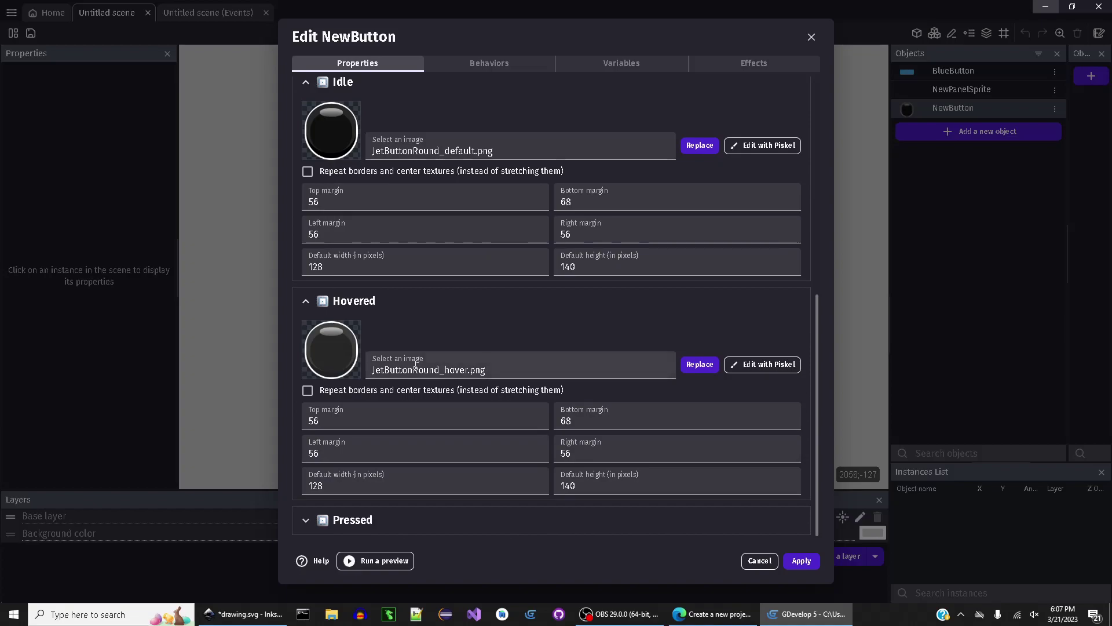
pyautogui.click(305, 521)
pyautogui.scroll(-3, 385, 464)
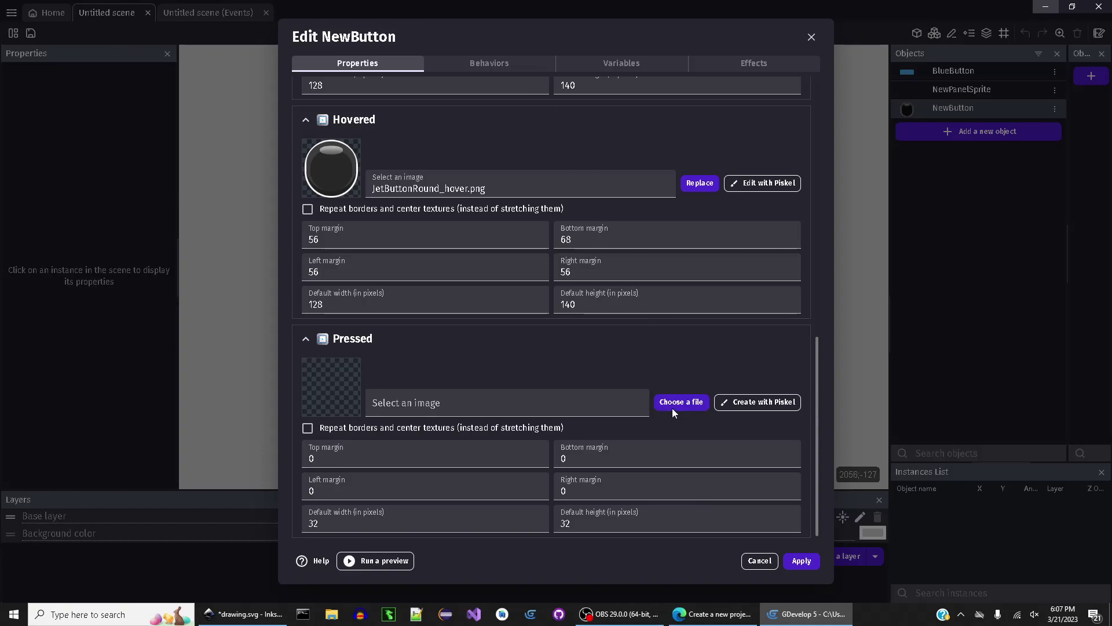
# Choose JetButtonRound_press.png as the pressed image and copy it into the project folder
pyautogui.click(522, 405)
pyautogui.click(444, 431)
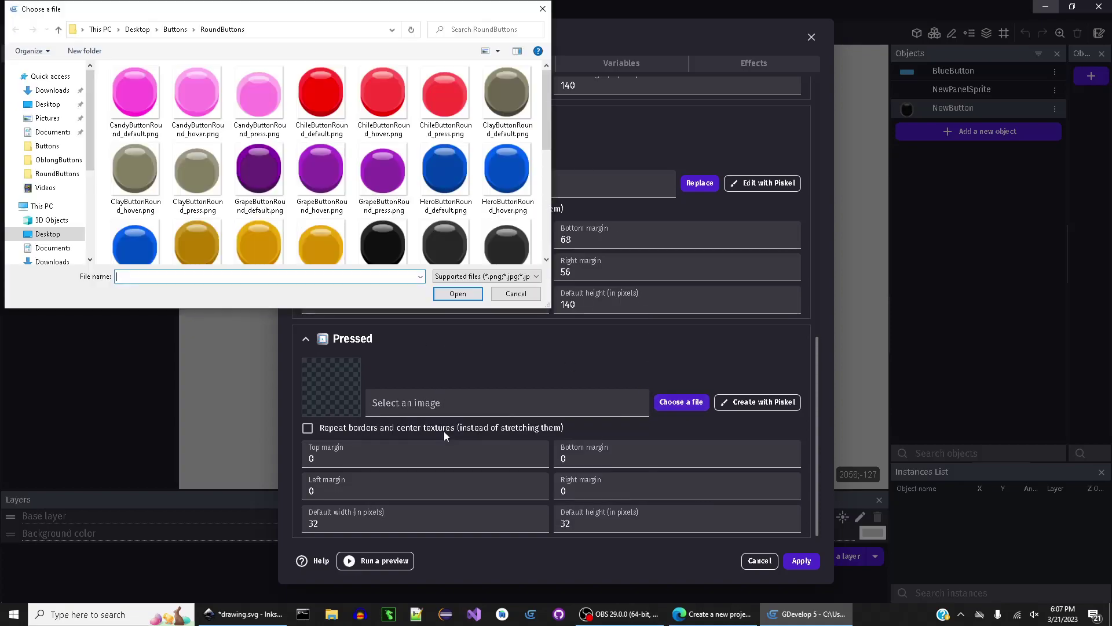
pyautogui.scroll(-2, 506, 137)
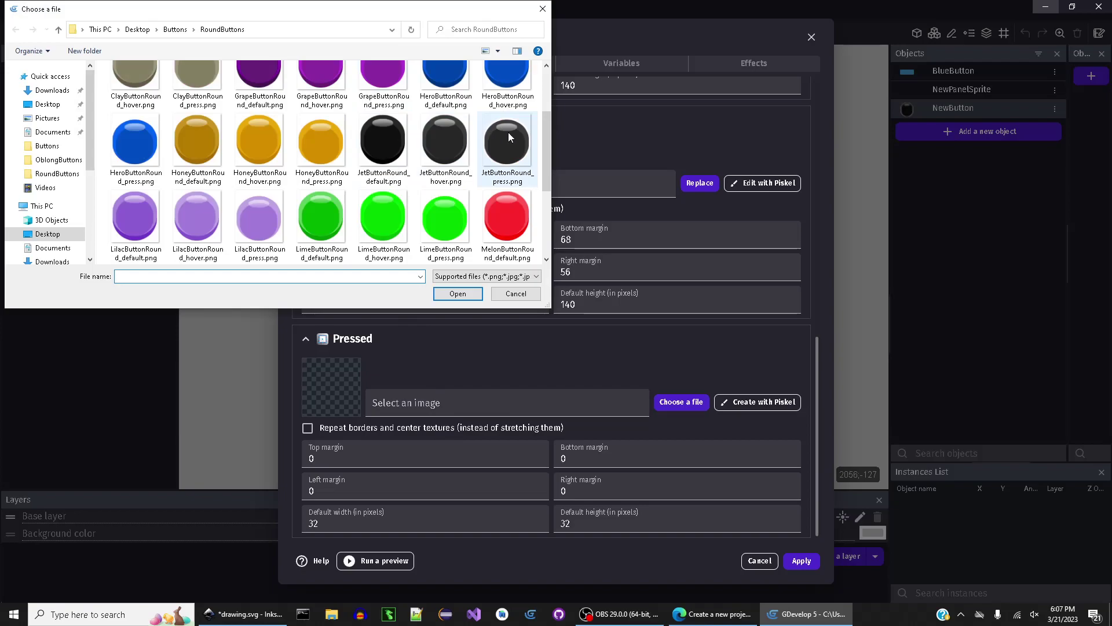
pyautogui.click(509, 134)
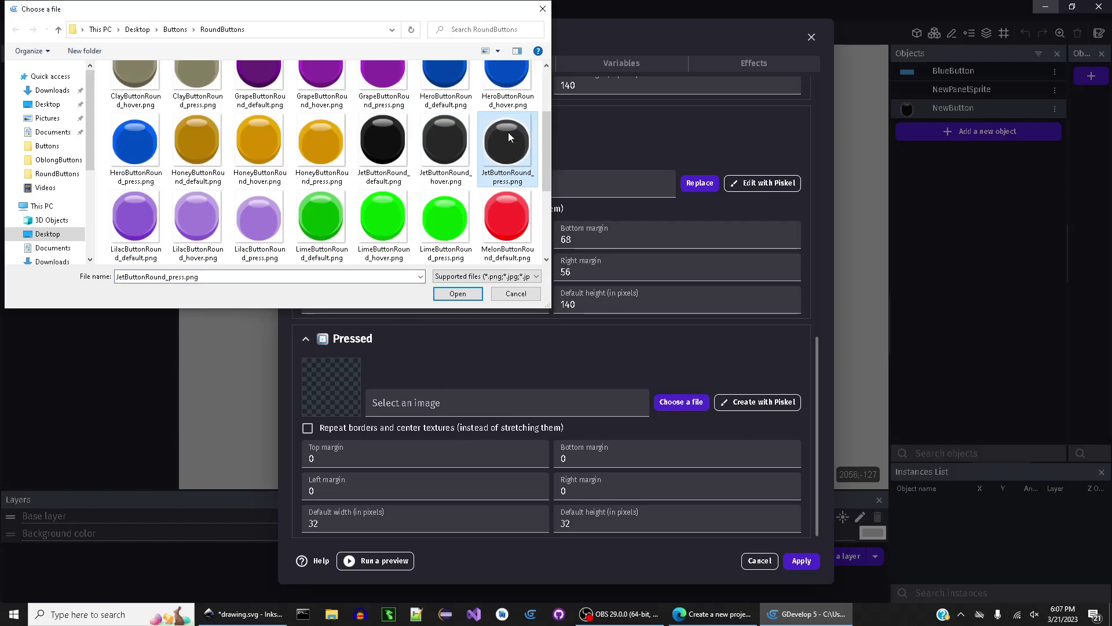
pyautogui.click(463, 298)
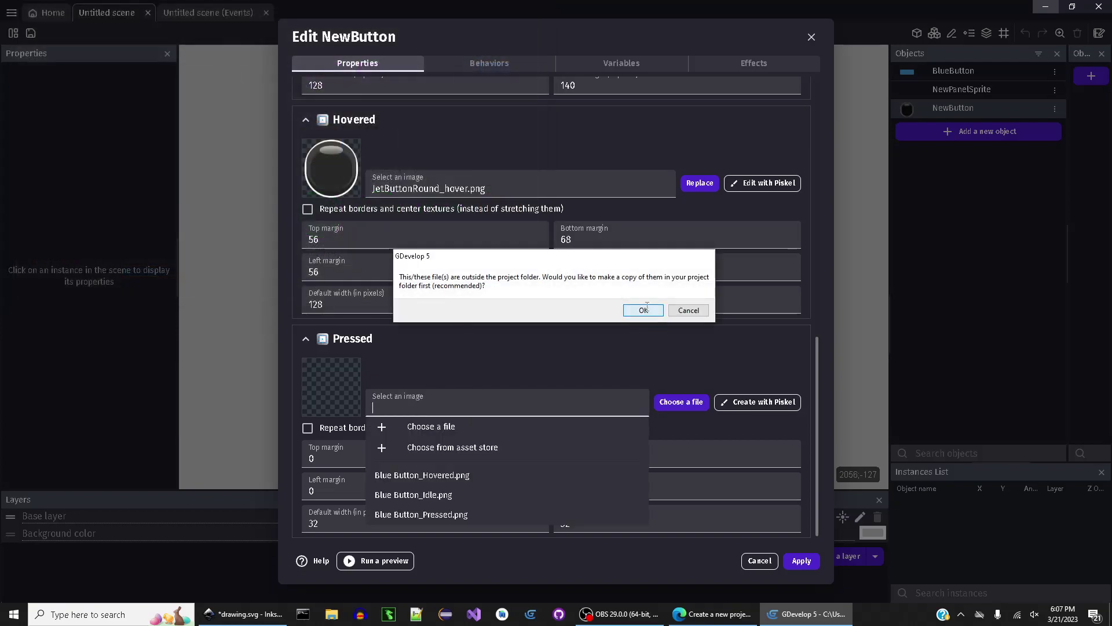
pyautogui.click(644, 309)
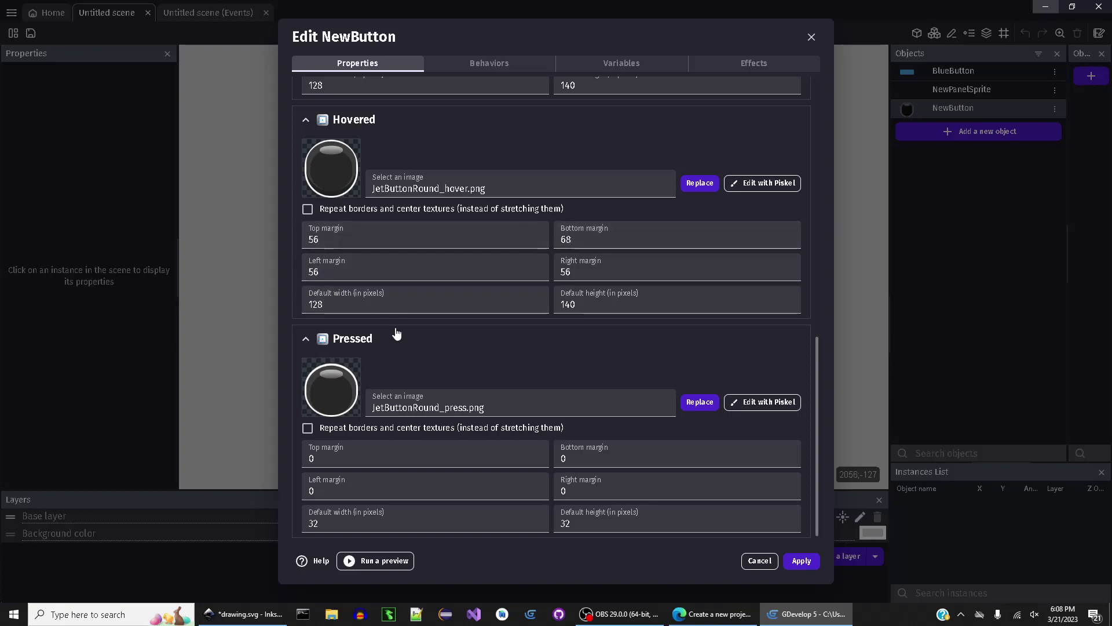
# Give the pressed image 56-pixel bottom, left and right margins
pyautogui.scroll(3, 395, 331)
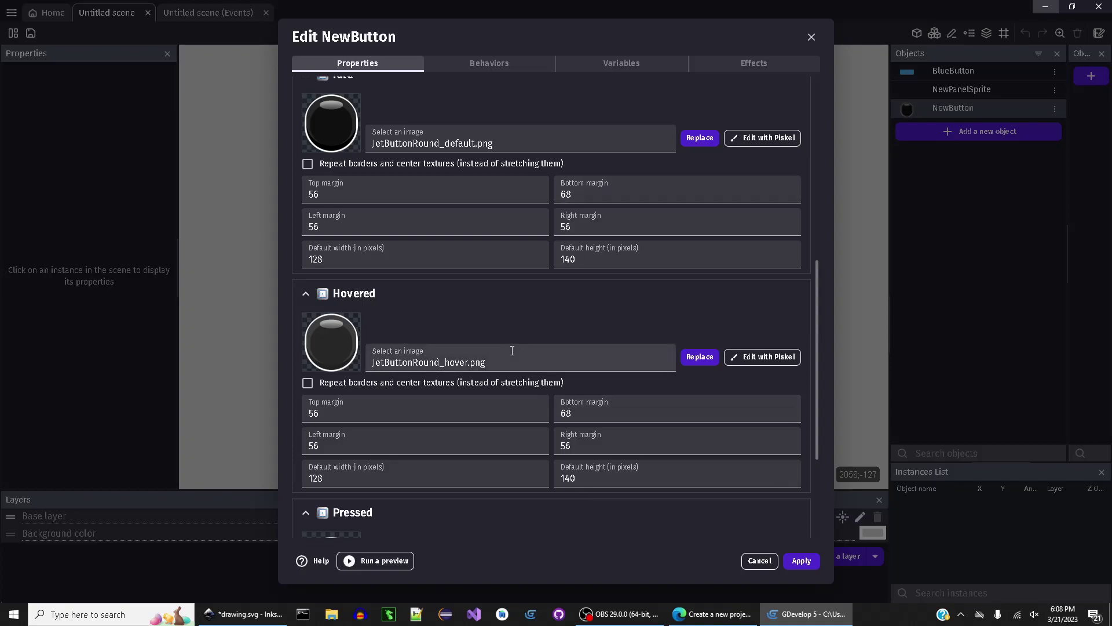
pyautogui.scroll(-3, 512, 350)
pyautogui.click(387, 452)
pyautogui.doubleClick(386, 452)
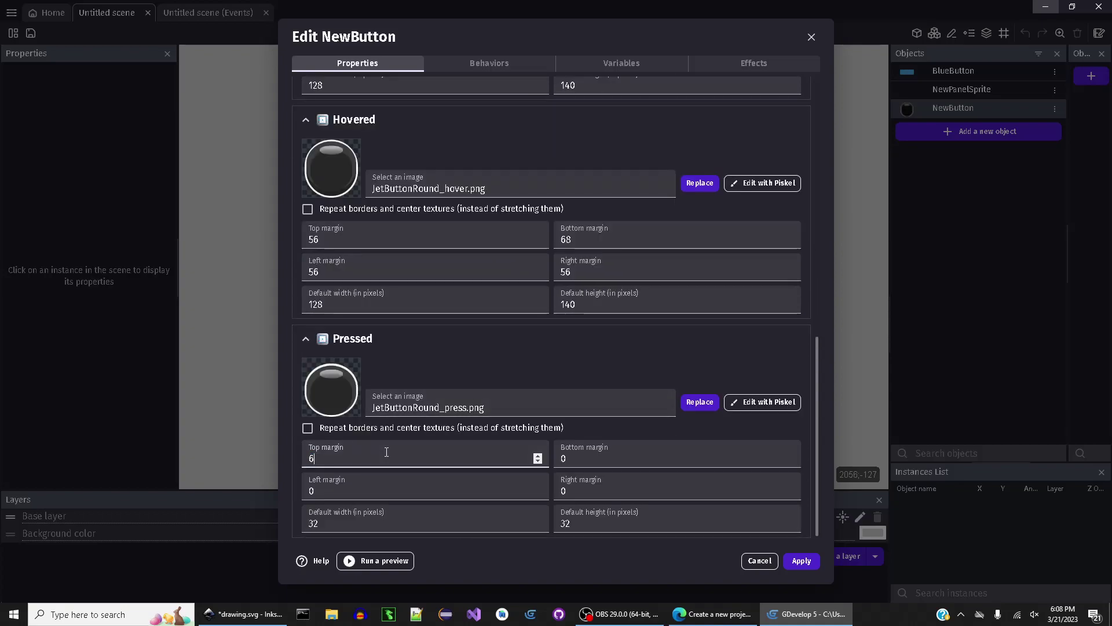
pyautogui.click(577, 460)
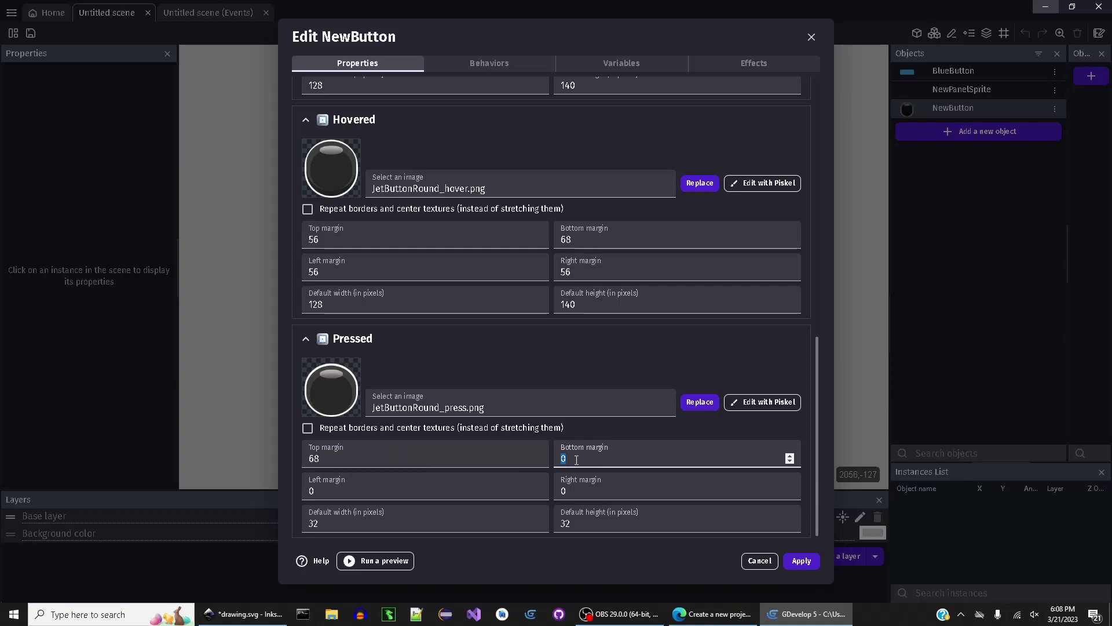
pyautogui.write('56')
pyautogui.click(382, 491)
pyautogui.doubleClick(382, 491)
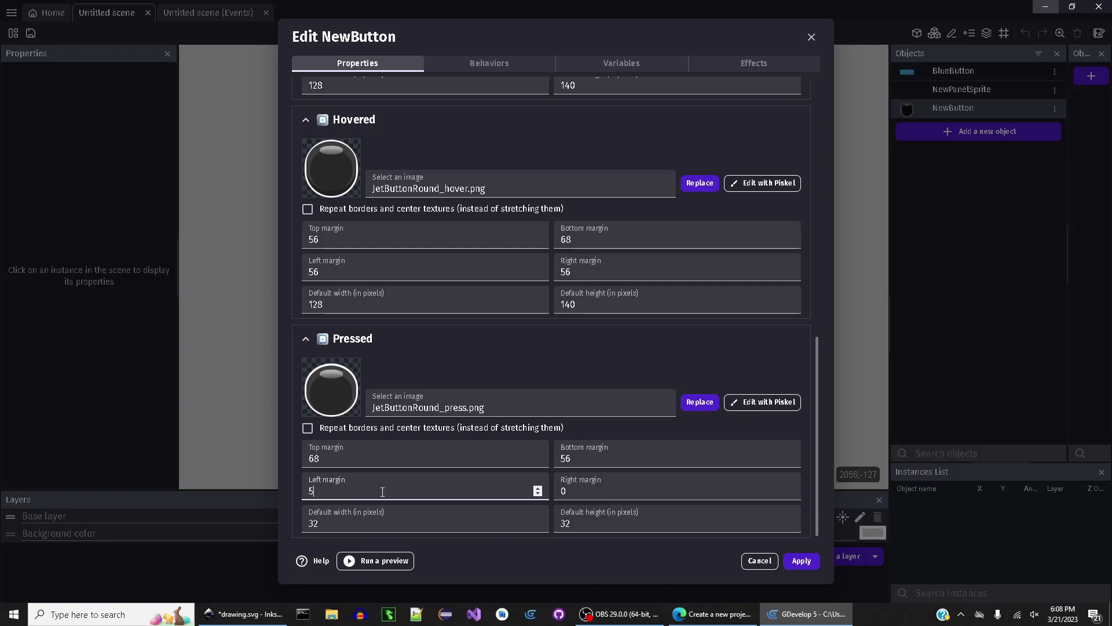
pyautogui.doubleClick(597, 482)
pyautogui.write('56')
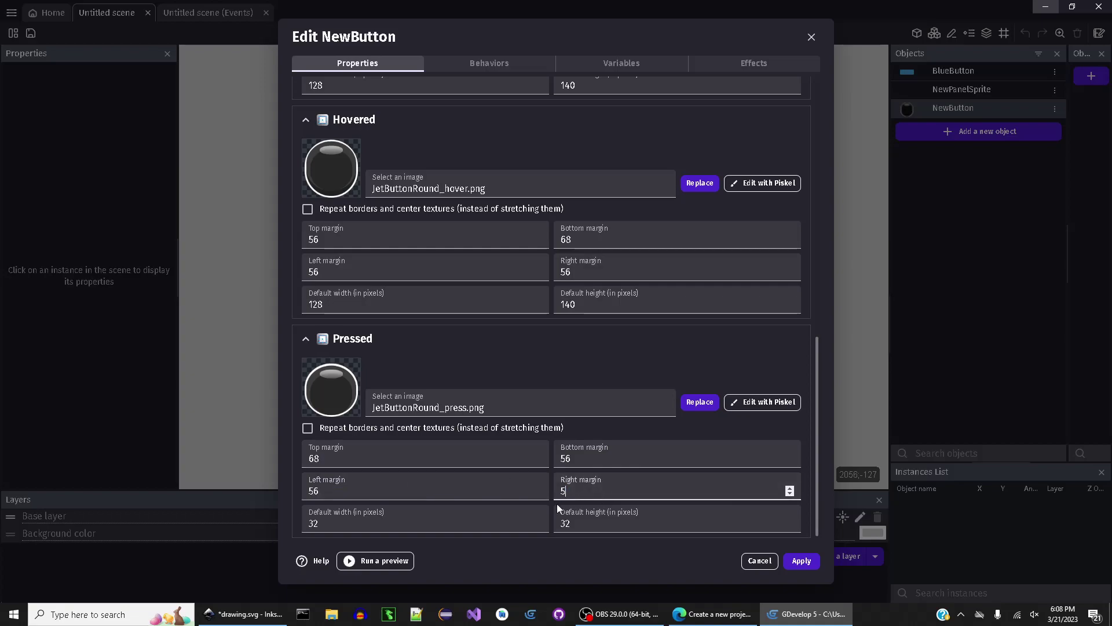
# Set the pressed image default size to 128 × 140 and apply the button settings
pyautogui.click(461, 517)
pyautogui.doubleClick(462, 518)
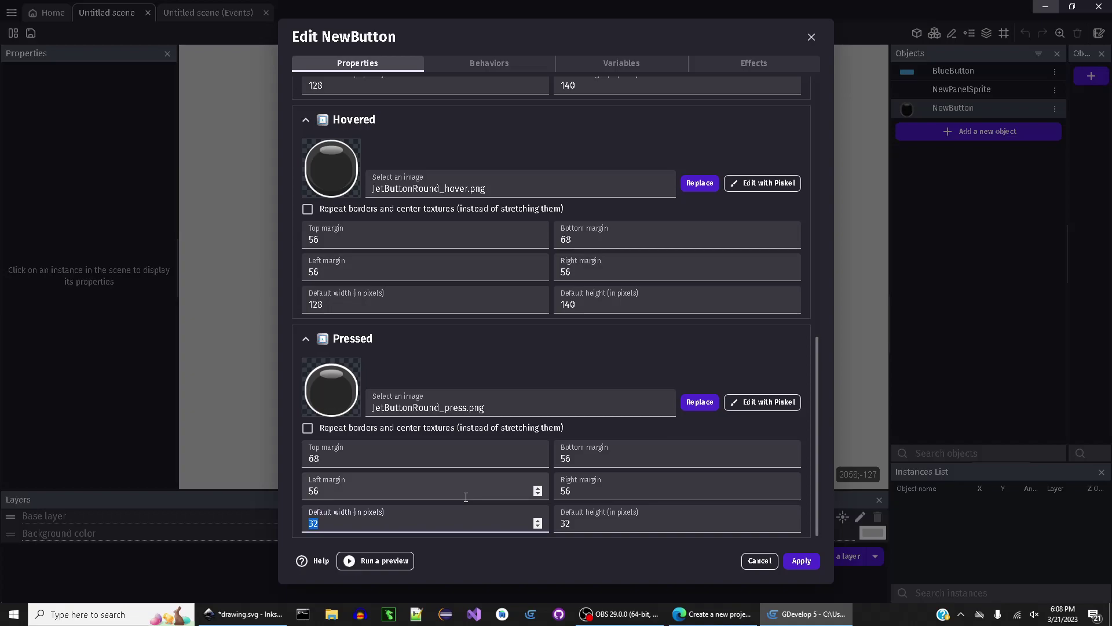
pyautogui.write('128')
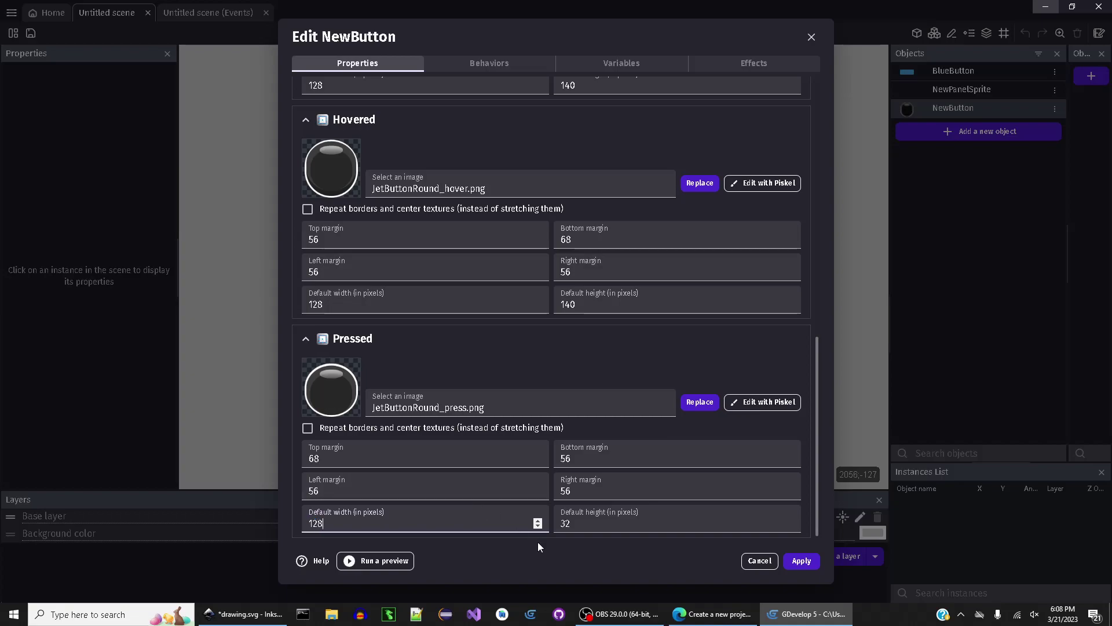
pyautogui.click(573, 524)
pyautogui.press('BackSpace')
pyautogui.press('BackSpace')
pyautogui.write('1')
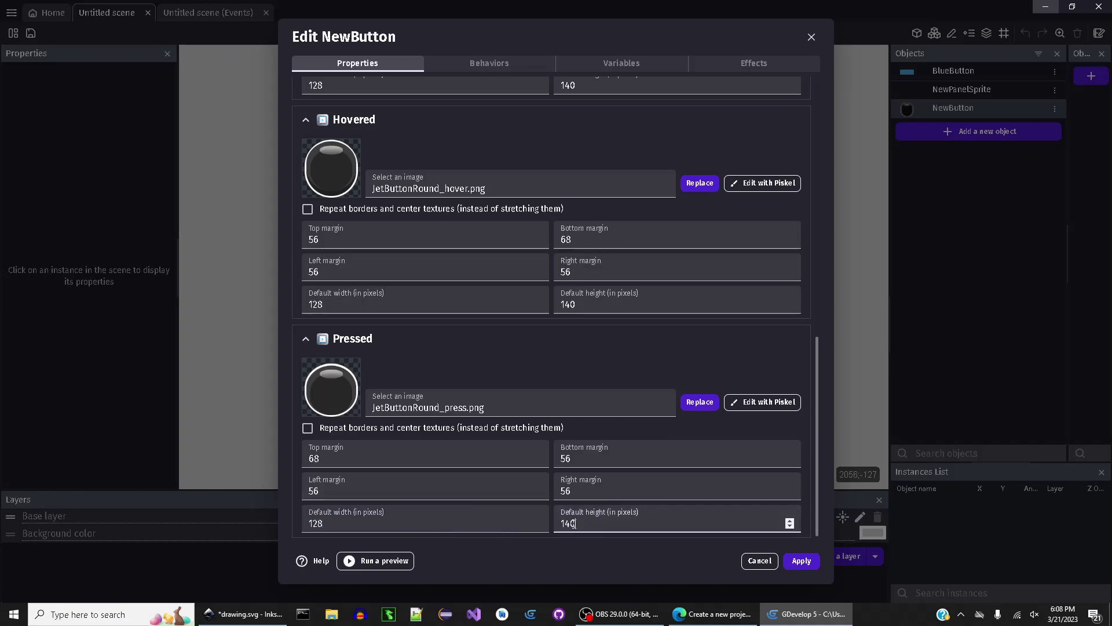
pyautogui.write('40')
pyautogui.click(808, 570)
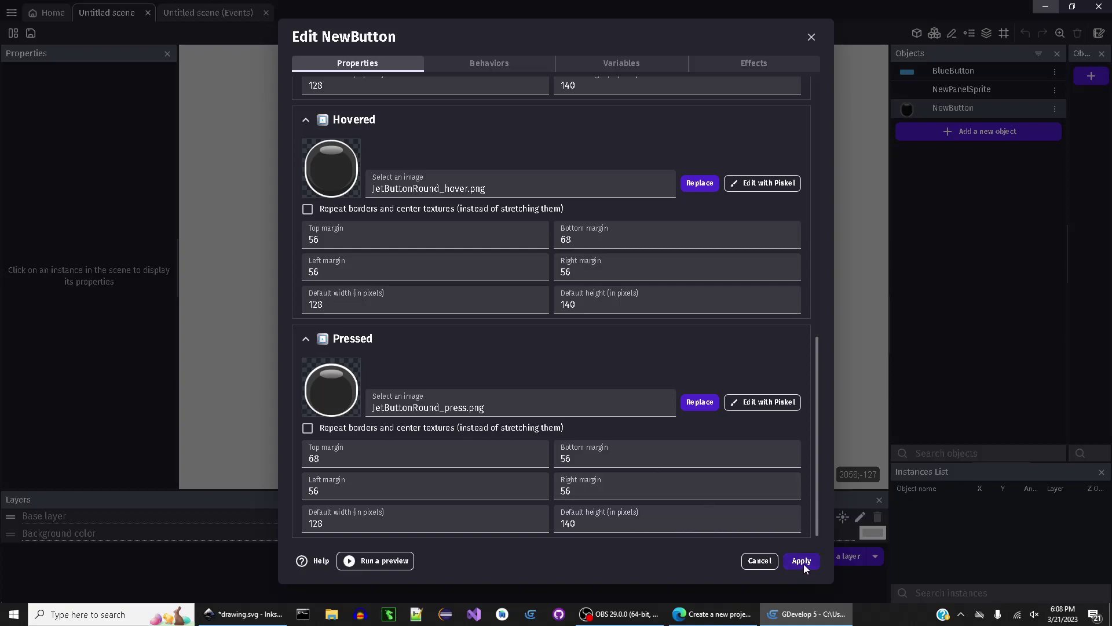
pyautogui.click(803, 562)
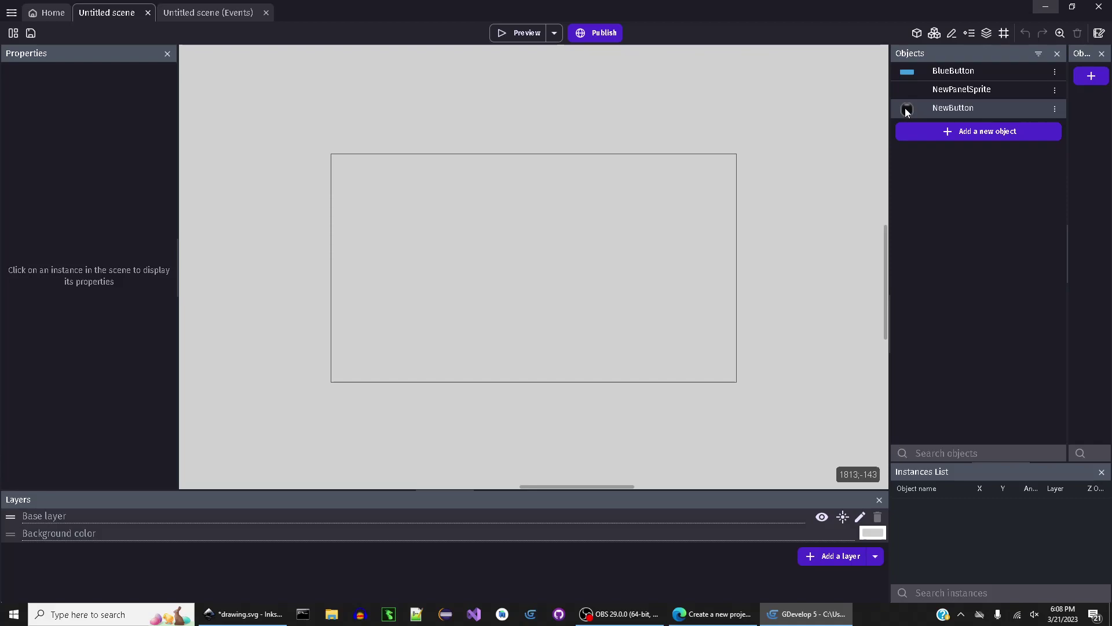
# Place a NewButton instance at X 414, Y 129 and test its pressed look in a preview
pyautogui.moveTo(905, 108); pyautogui.dragTo(475, 217)
pyautogui.click(489, 211)
pyautogui.click(524, 33)
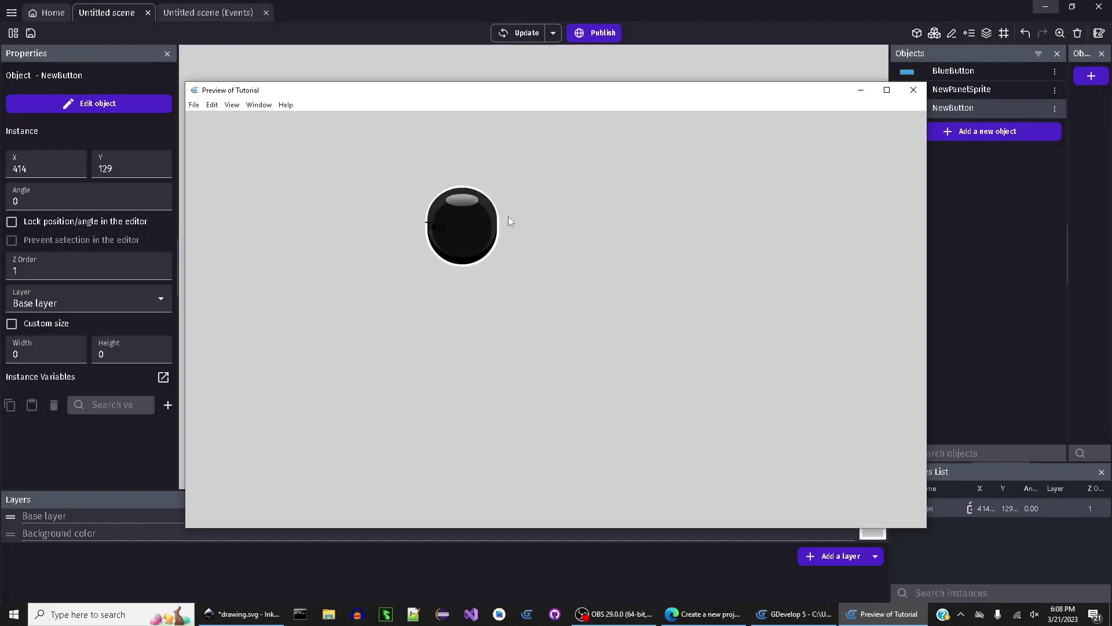
pyautogui.click(476, 235)
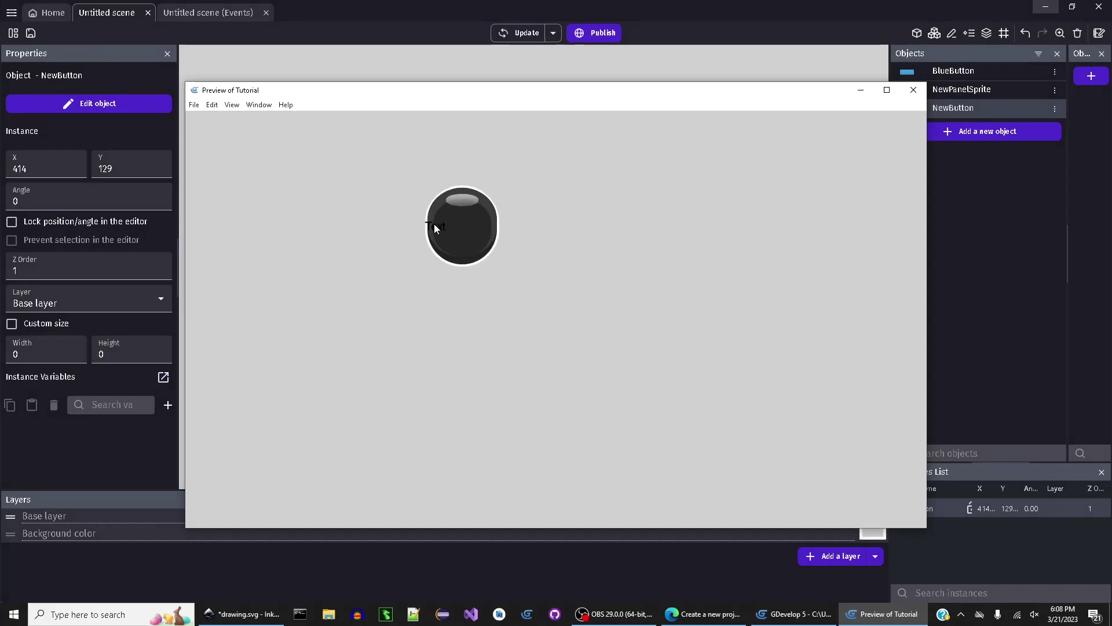
pyautogui.click(914, 90)
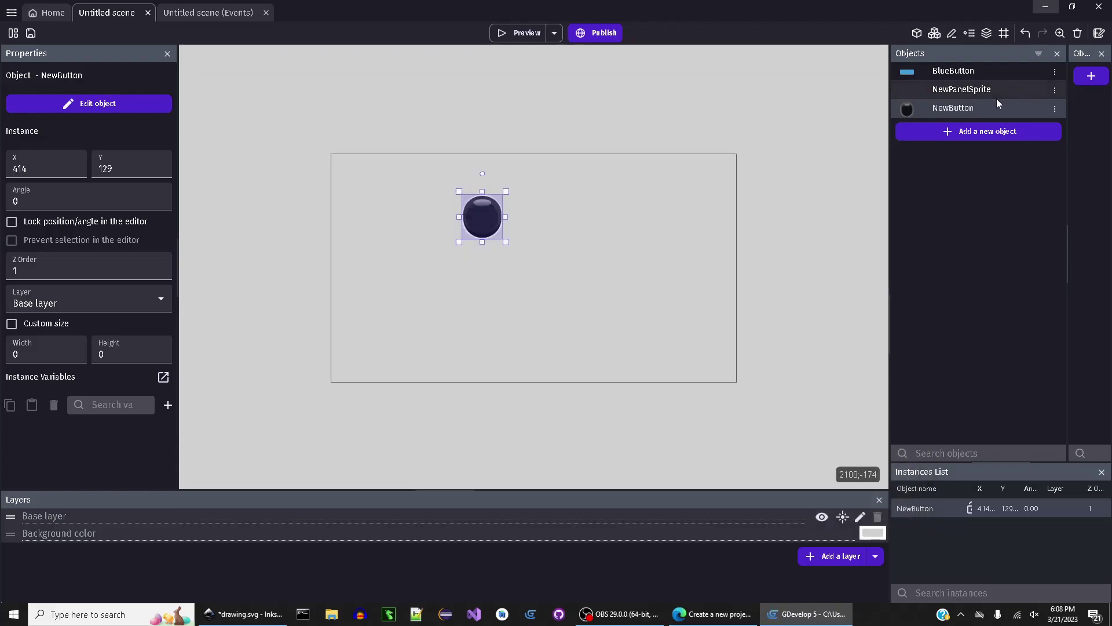
# Set the NewButton label colour to white and preview the scene
pyautogui.doubleClick(996, 104)
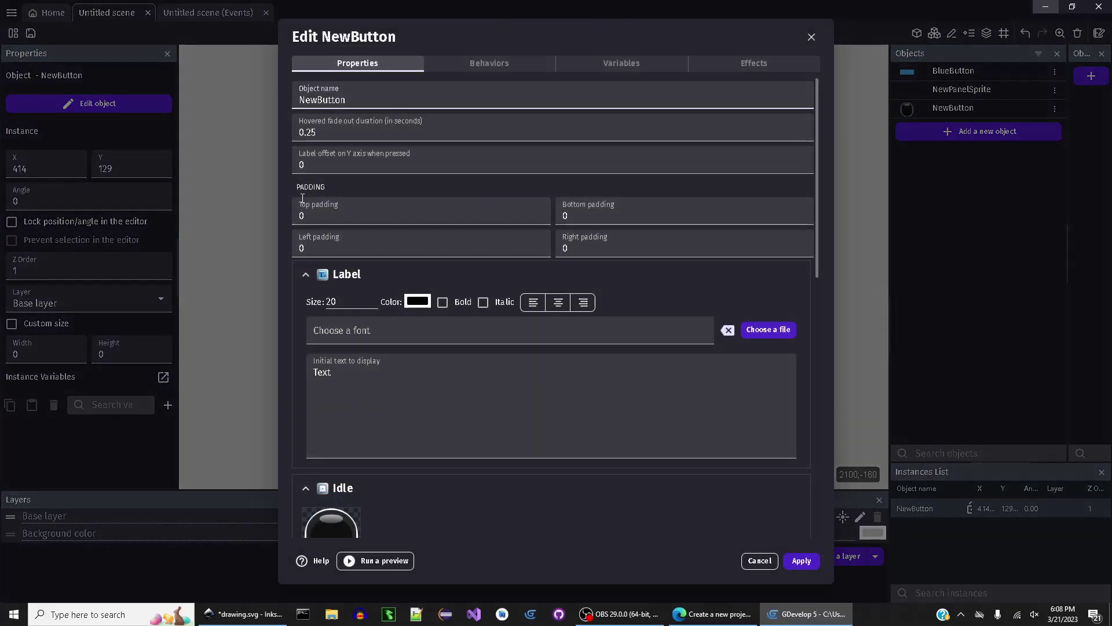
pyautogui.scroll(-2, 318, 289)
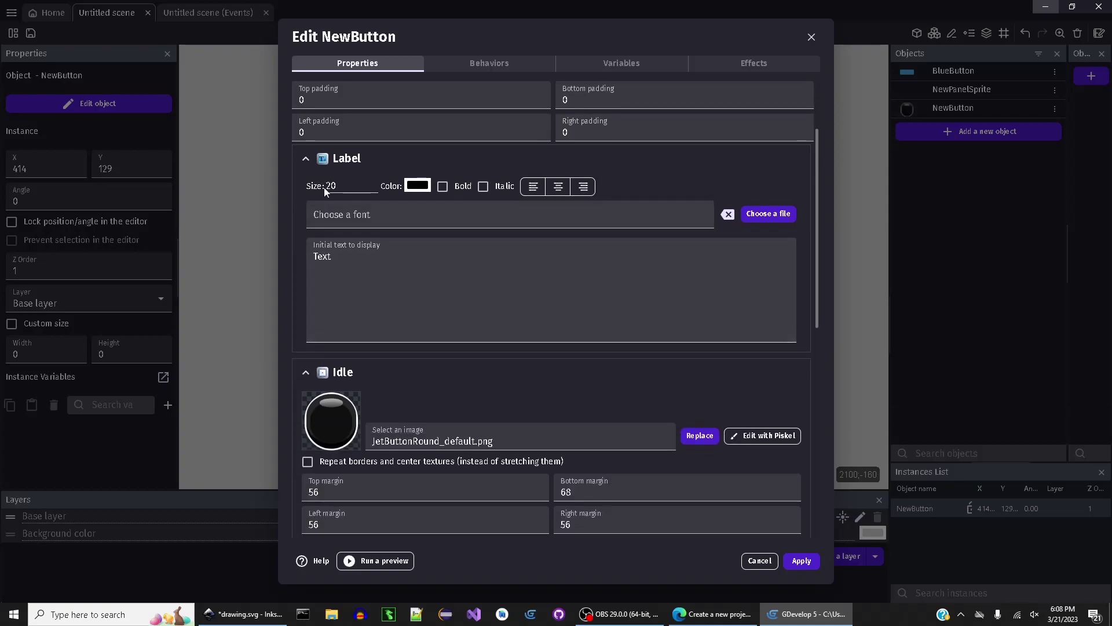
pyautogui.click(416, 185)
pyautogui.click(506, 334)
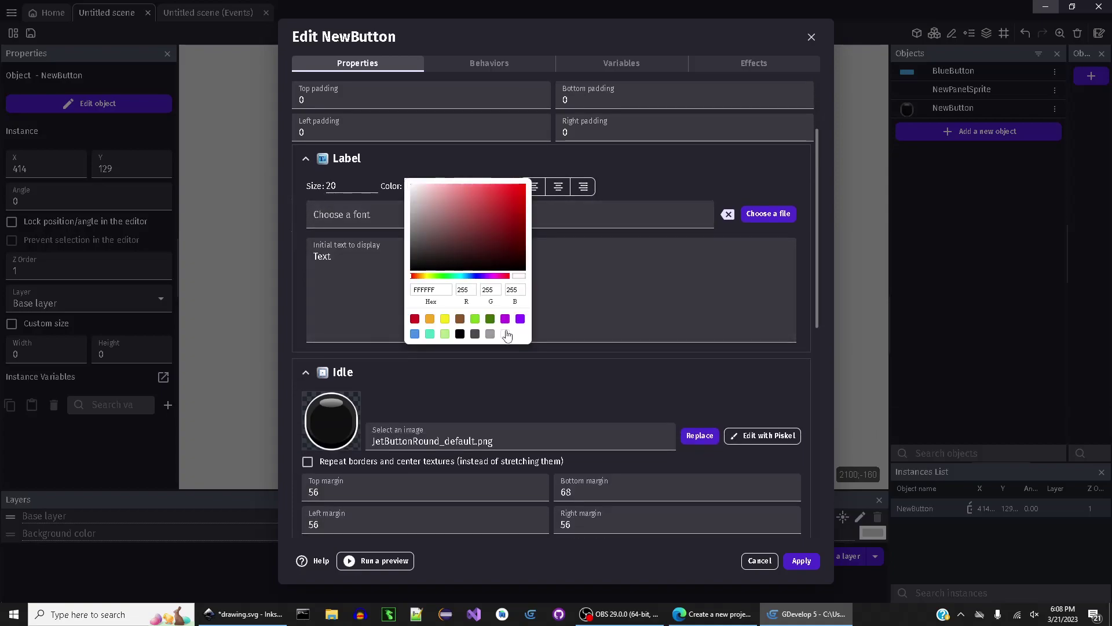
pyautogui.click(813, 561)
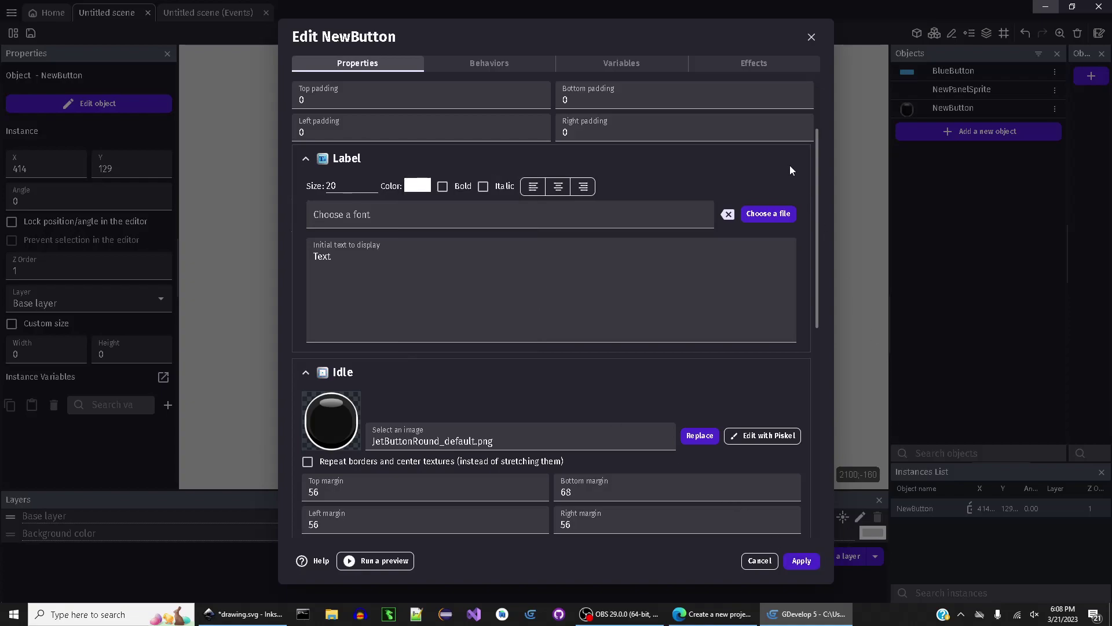
pyautogui.click(809, 37)
pyautogui.click(521, 33)
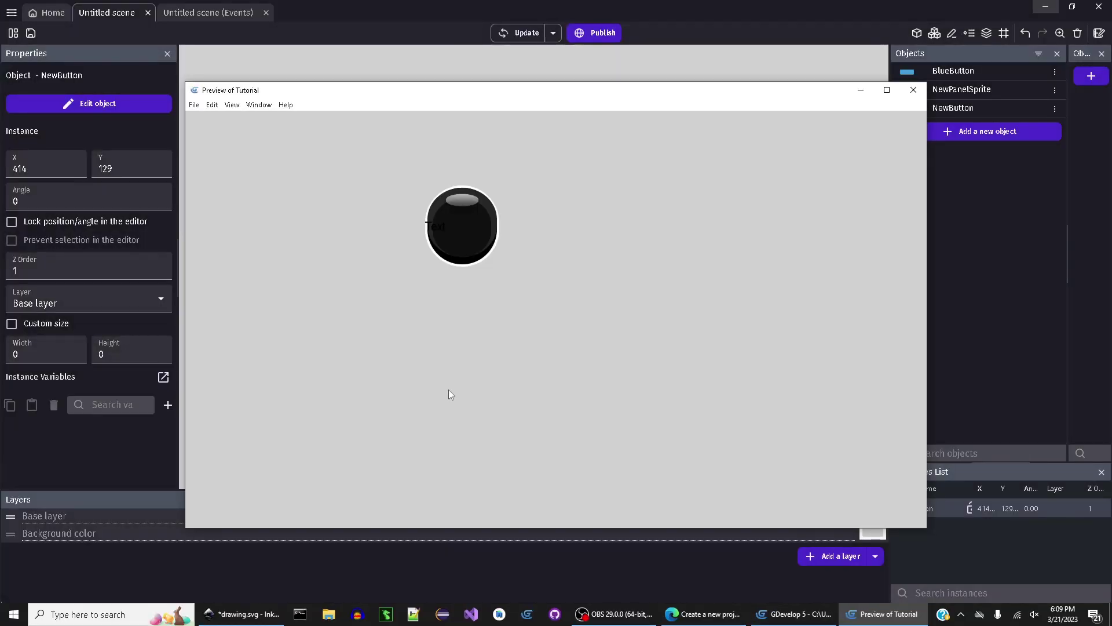
pyautogui.click(914, 90)
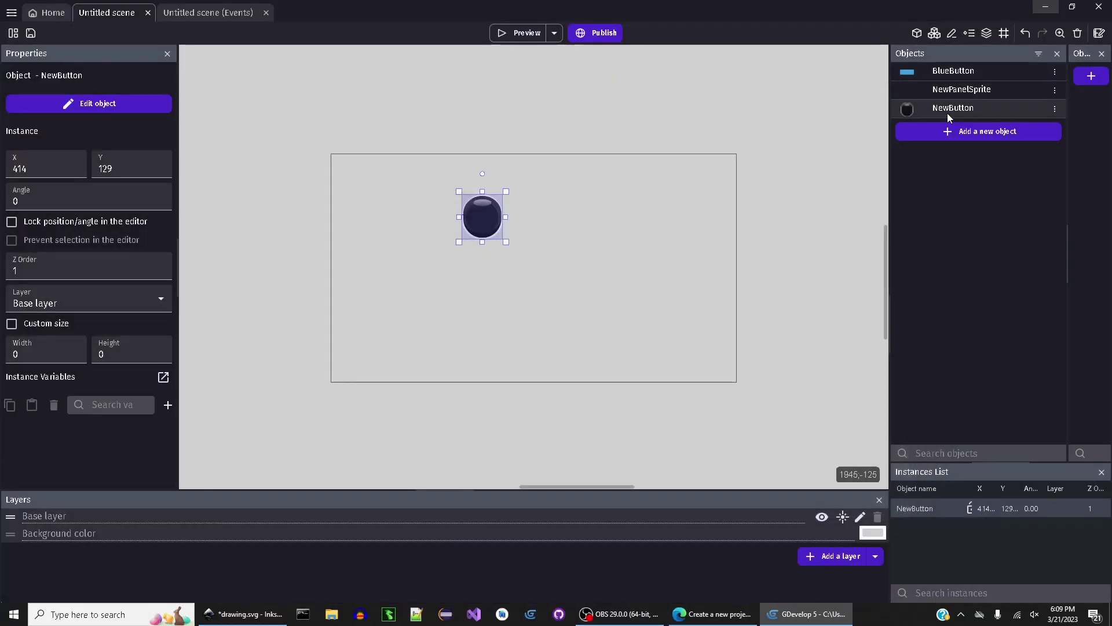
# Reapply white as the label colour and press the button in a fresh preview
pyautogui.doubleClick(482, 217)
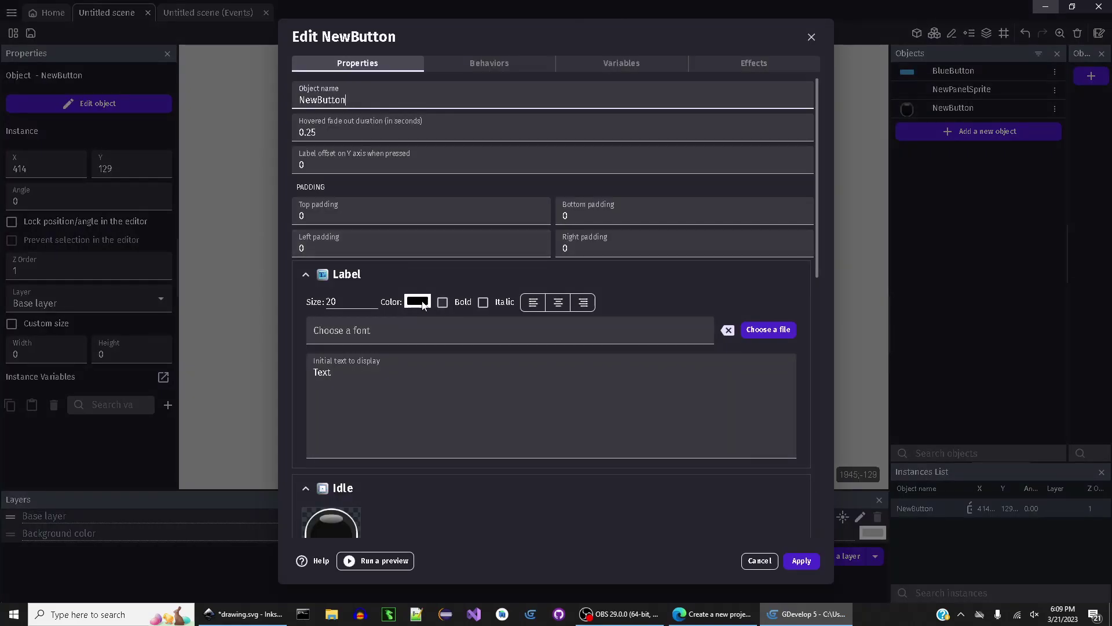
pyautogui.click(417, 300)
pyautogui.click(504, 447)
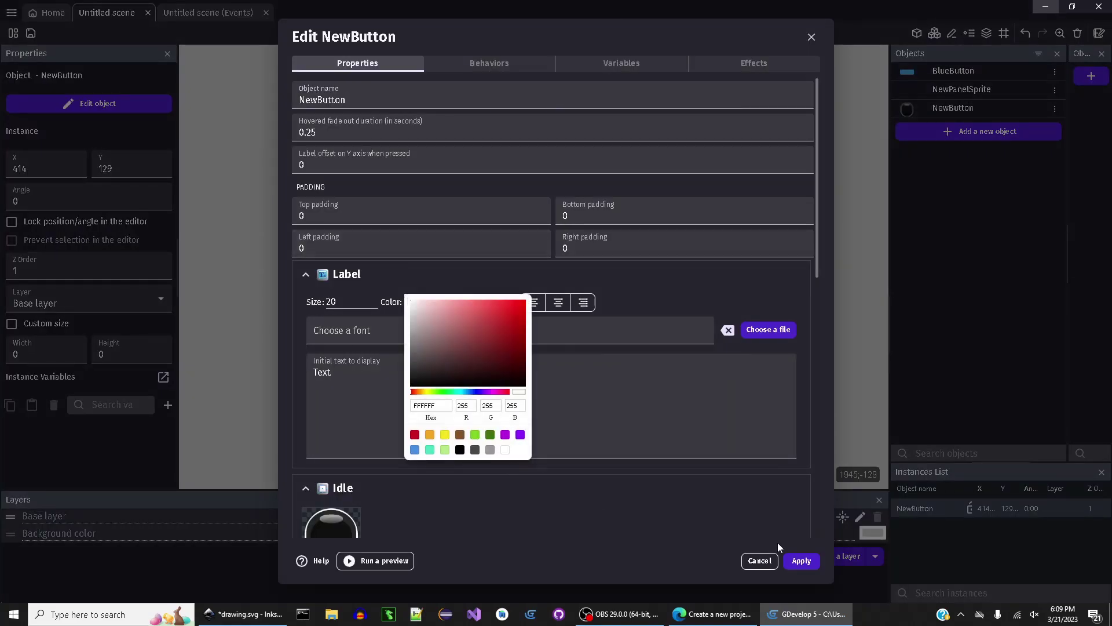
pyautogui.click(810, 562)
pyautogui.click(805, 561)
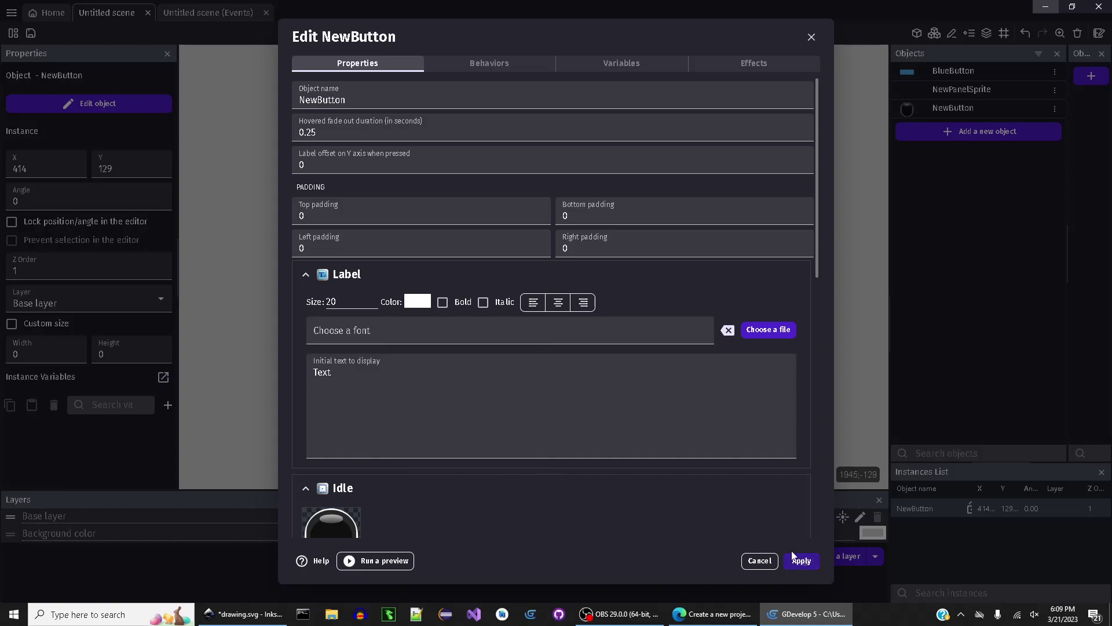
pyautogui.click(522, 33)
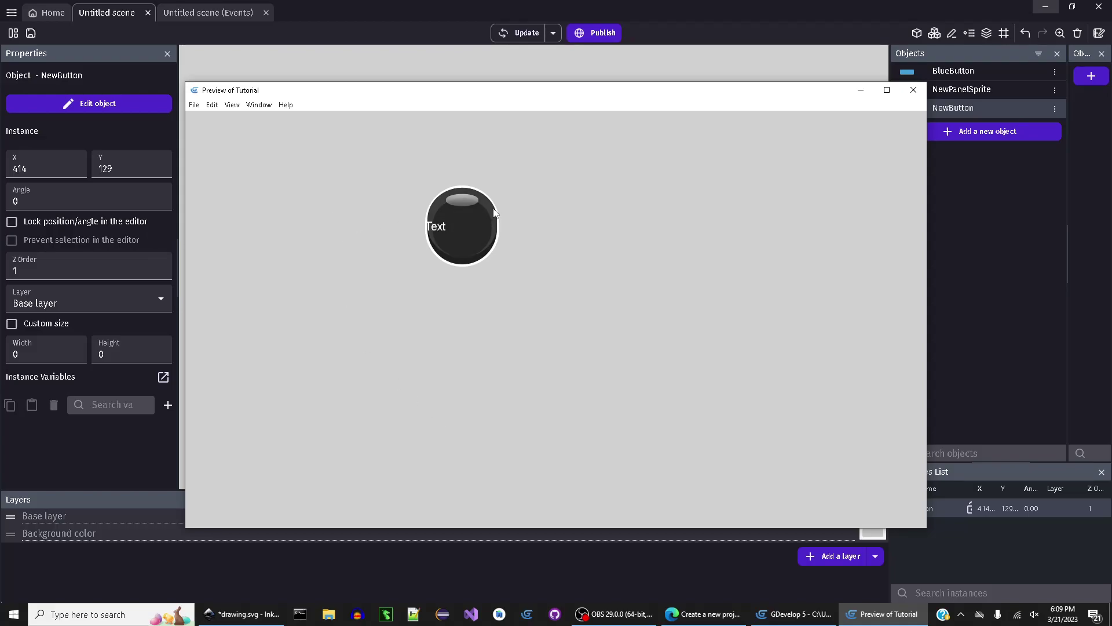
pyautogui.click(470, 223)
pyautogui.click(912, 94)
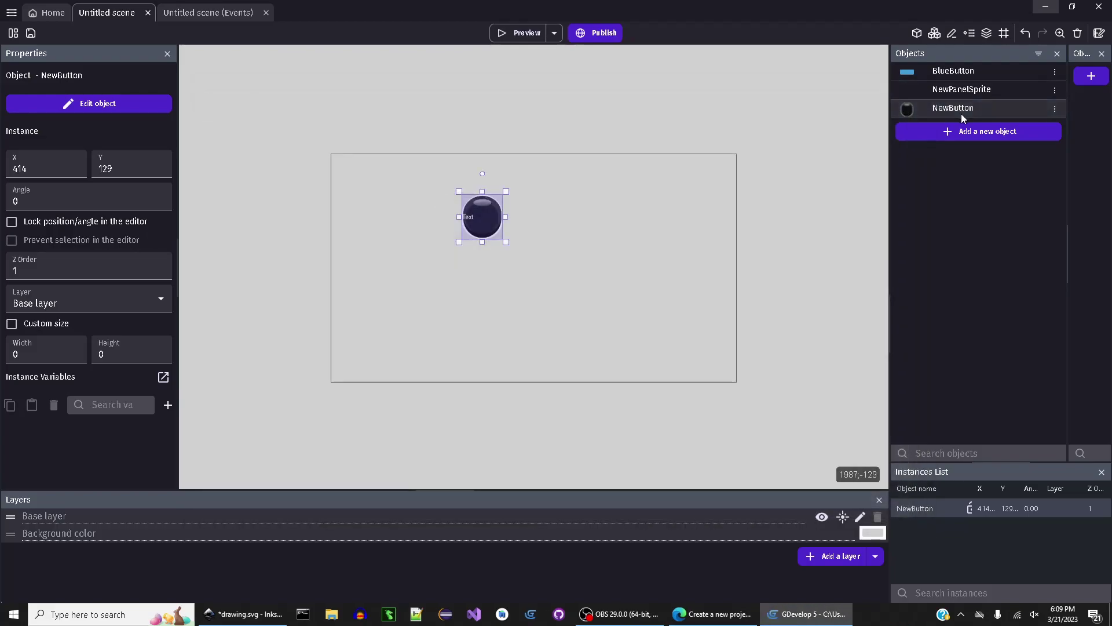
# Change the NewButton label text to a bold, centre-aligned 'X' and check it in a preview
pyautogui.doubleClick(961, 113)
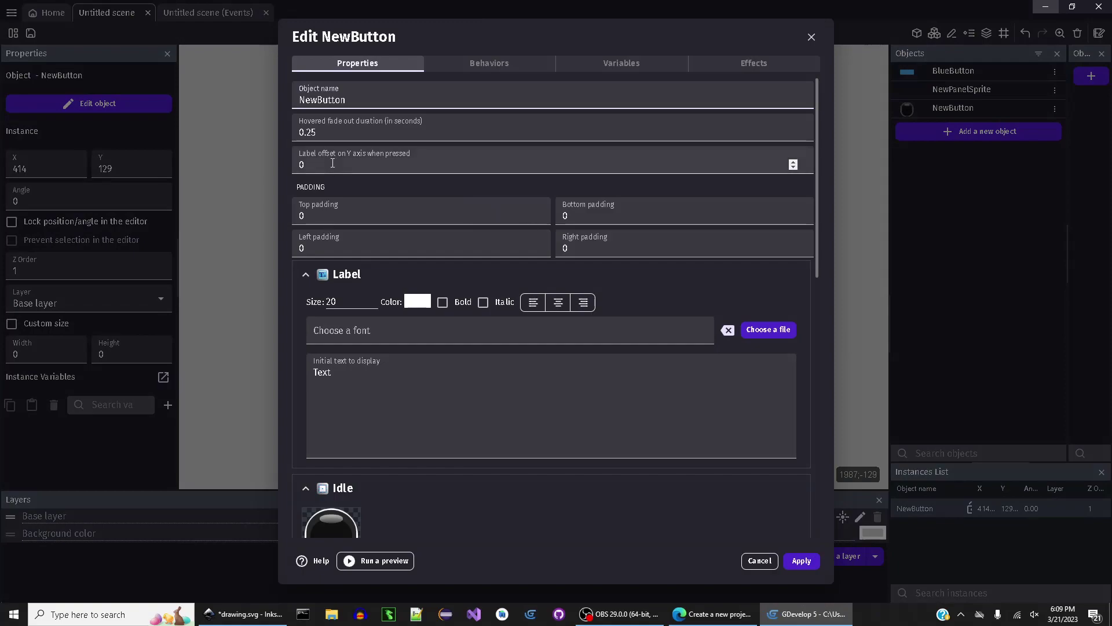
pyautogui.doubleClick(342, 376)
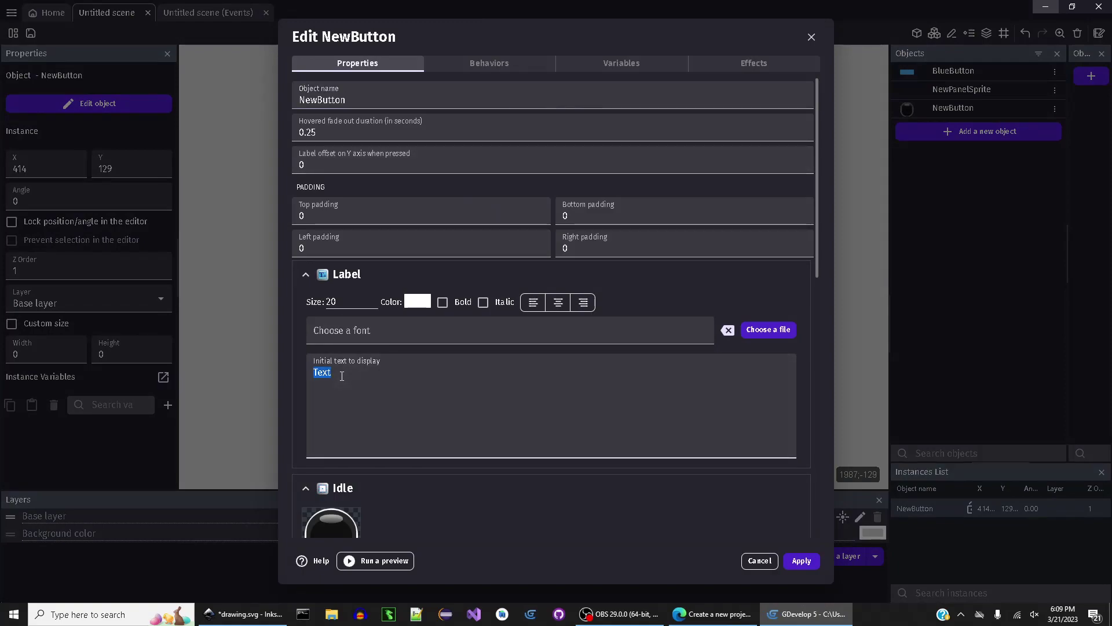
pyautogui.write('X')
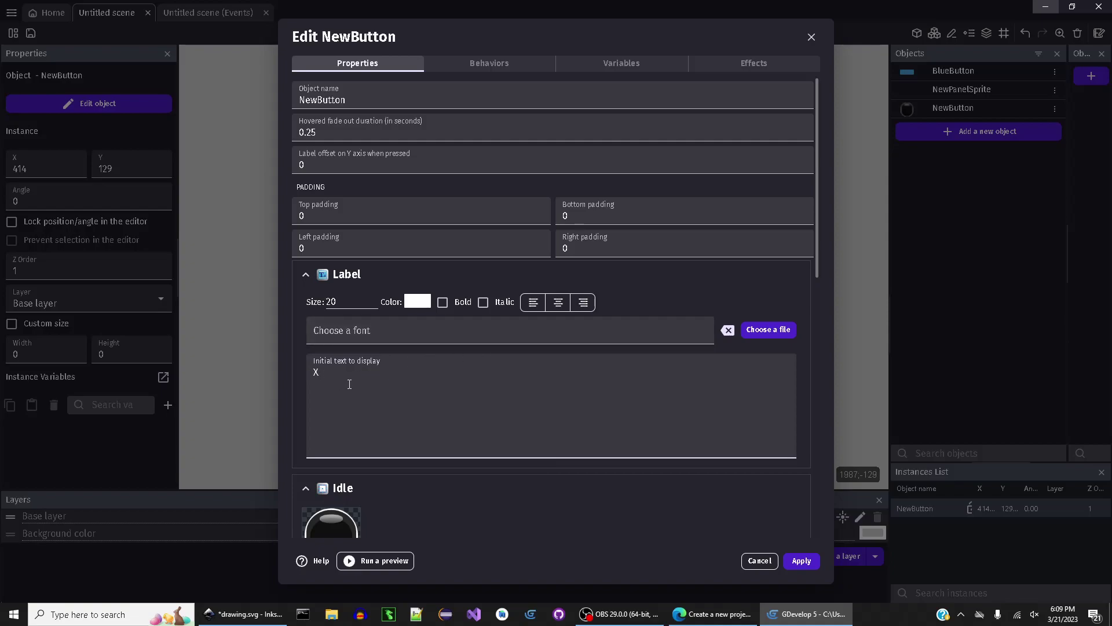
pyautogui.click(558, 302)
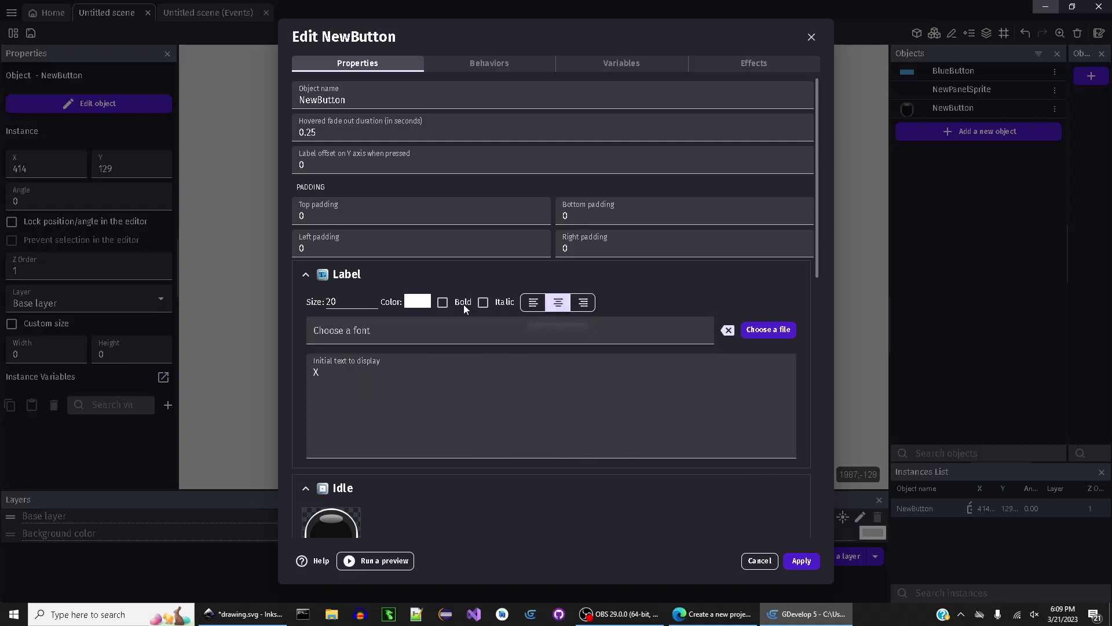
pyautogui.click(799, 560)
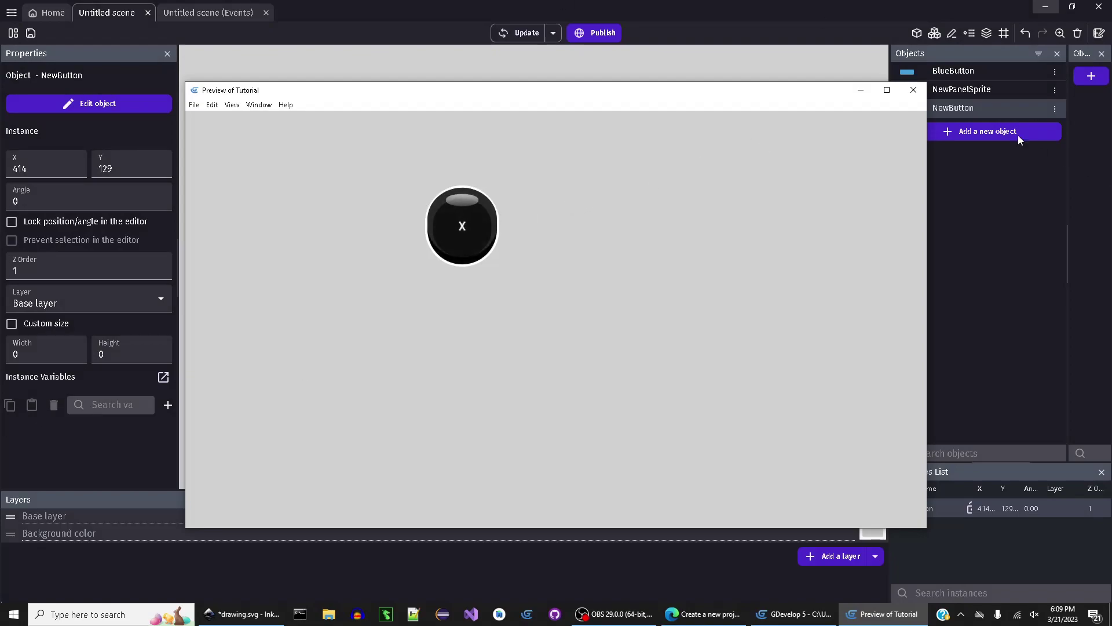
pyautogui.click(914, 90)
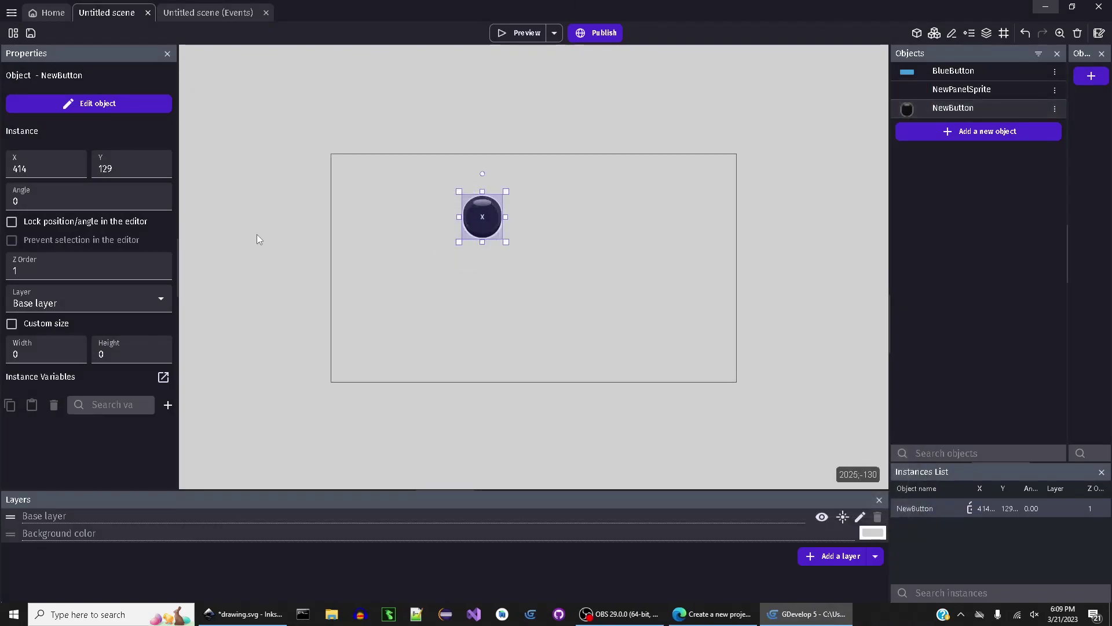
# Set top padding 2 and pressed label Y offset 14, then test the X button in a preview
pyautogui.press('Return')
pyautogui.click(318, 219)
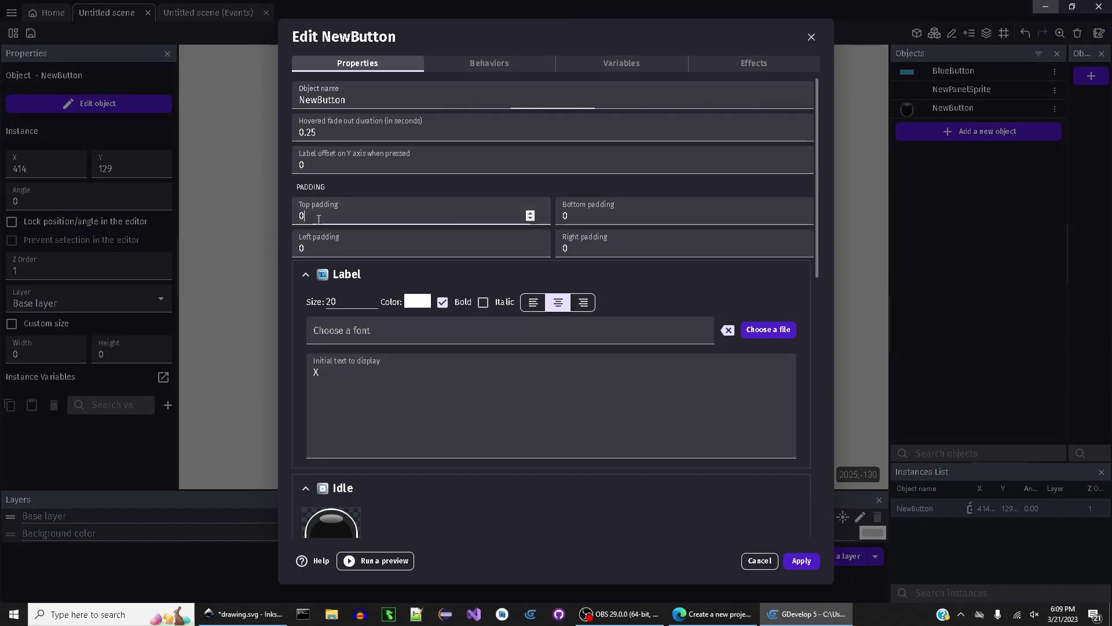
pyautogui.doubleClick(318, 219)
pyautogui.write('1')
pyautogui.press('BackSpace')
pyautogui.write('2')
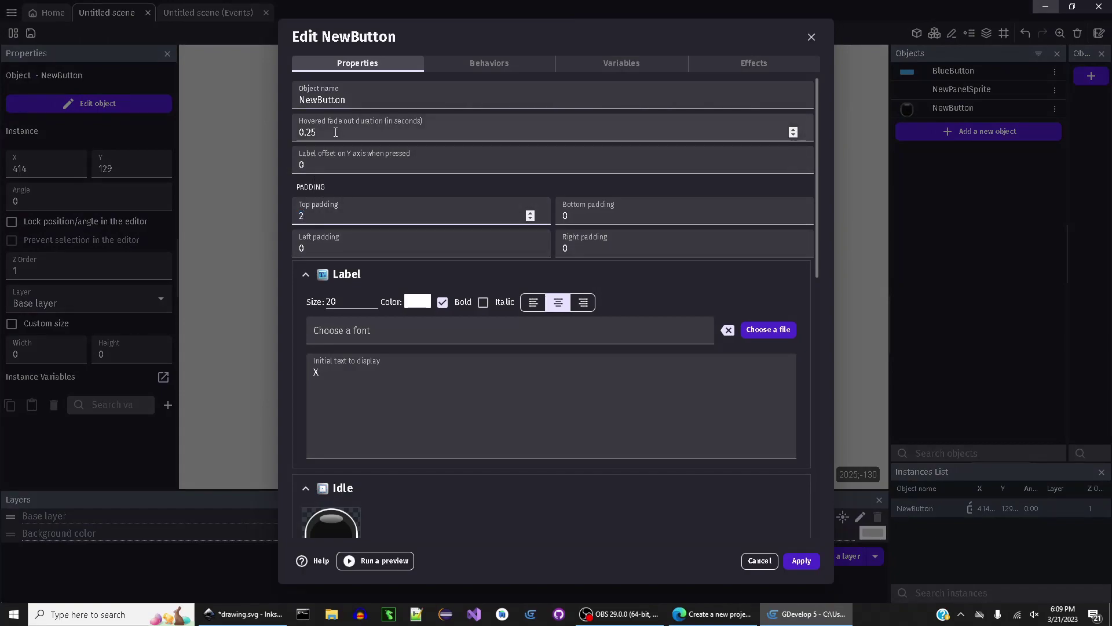
pyautogui.doubleClick(331, 165)
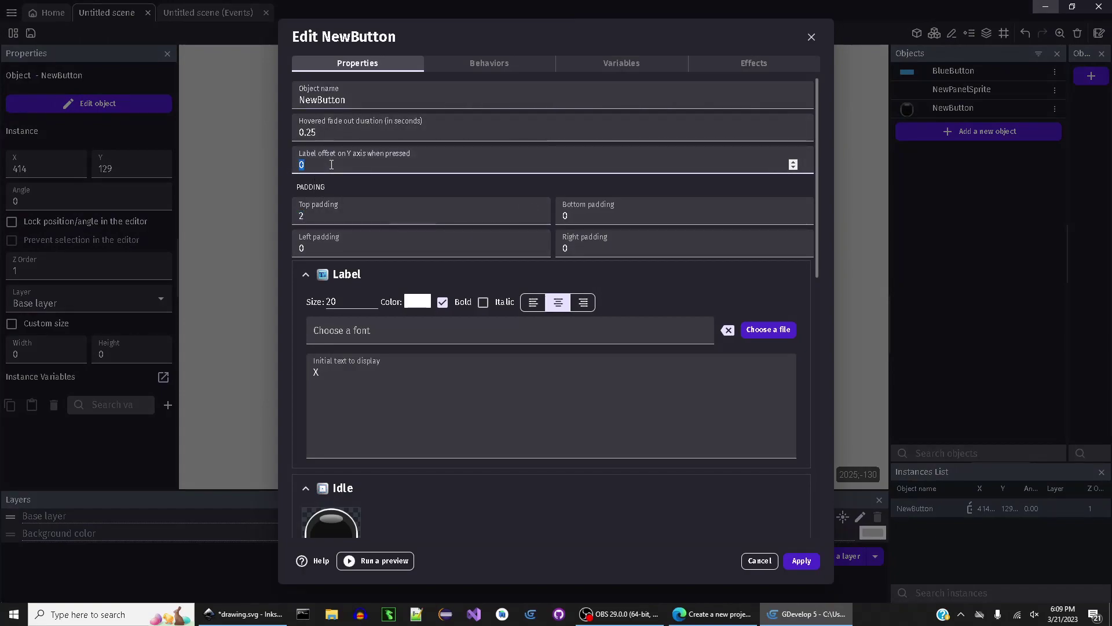
pyautogui.write('14')
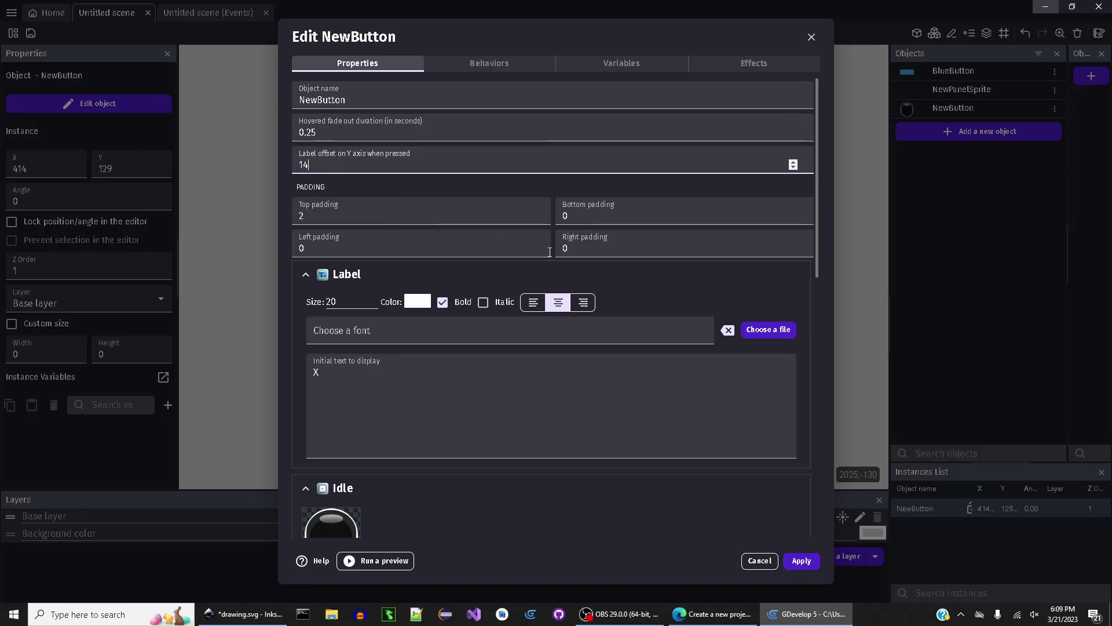
pyautogui.click(801, 561)
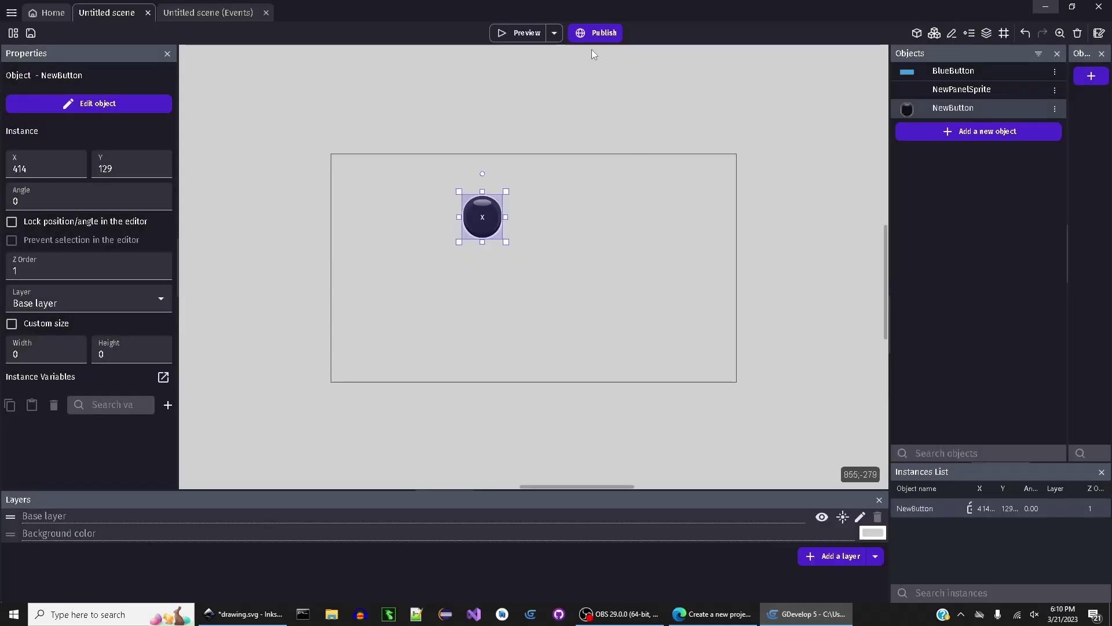
pyautogui.click(519, 33)
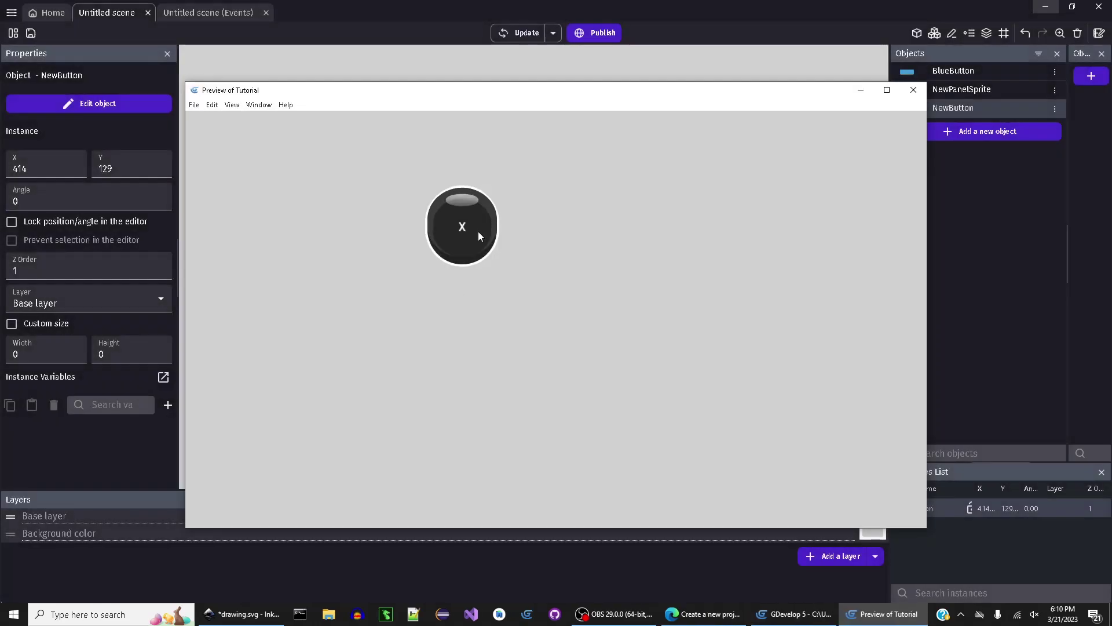
pyautogui.click(482, 230)
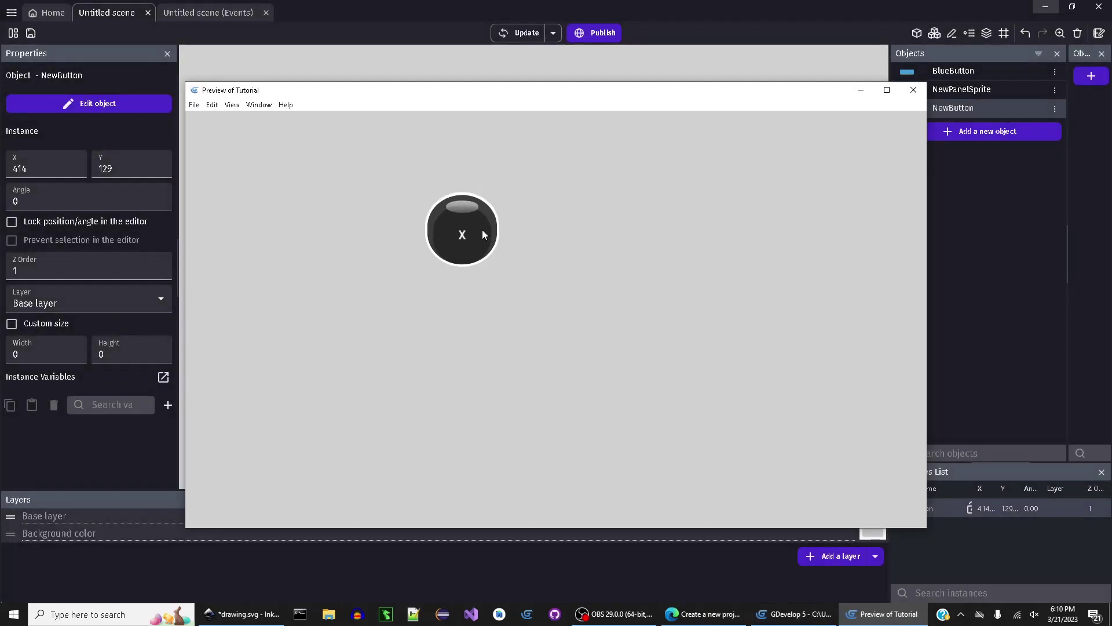
# Set NewButton's top padding to 0 and its label size to 40
pyautogui.click(914, 89)
pyautogui.doubleClick(956, 106)
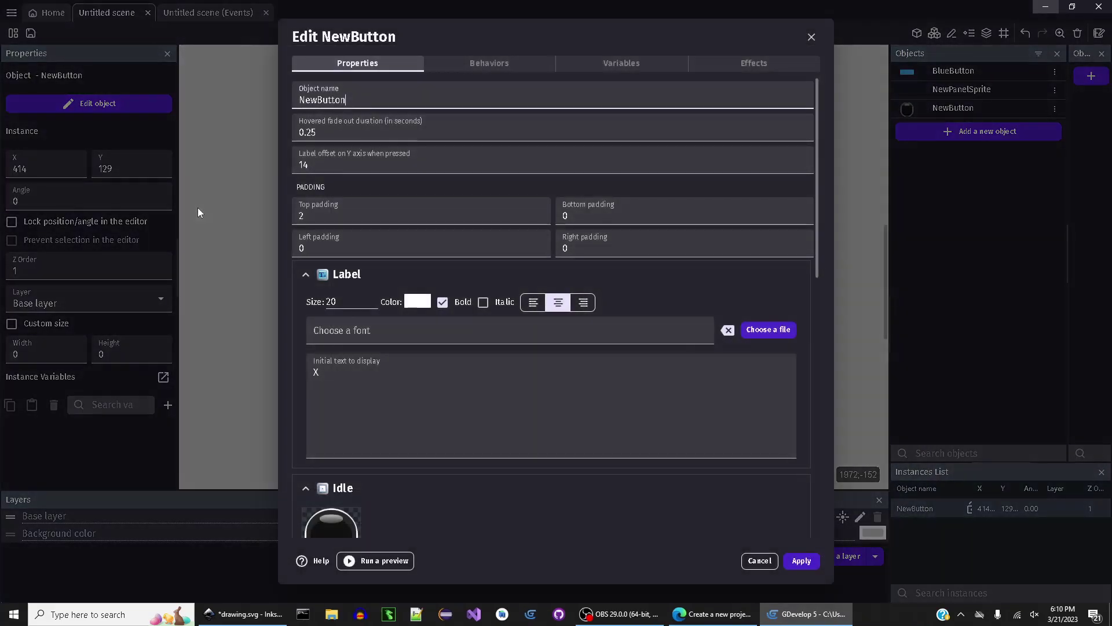
pyautogui.click(311, 215)
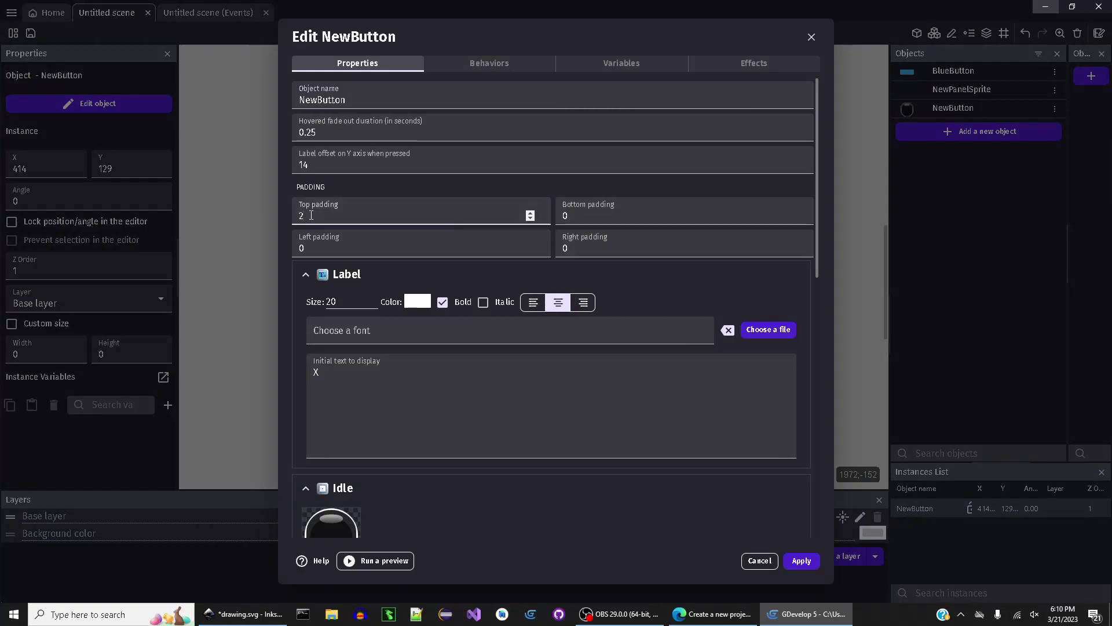
pyautogui.write('0')
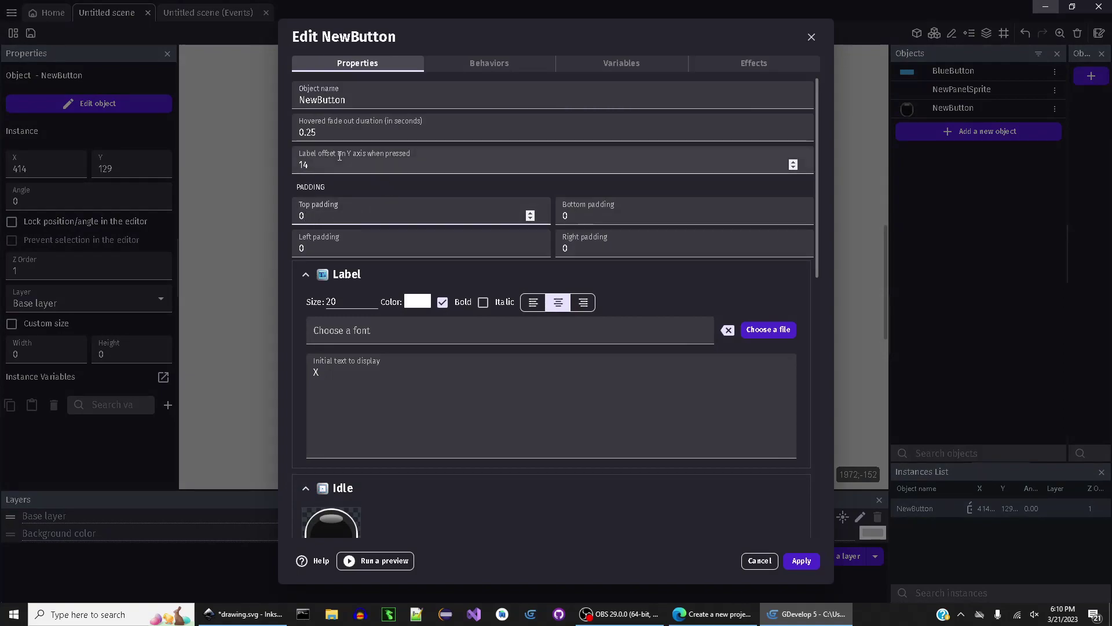
pyautogui.doubleClick(361, 301)
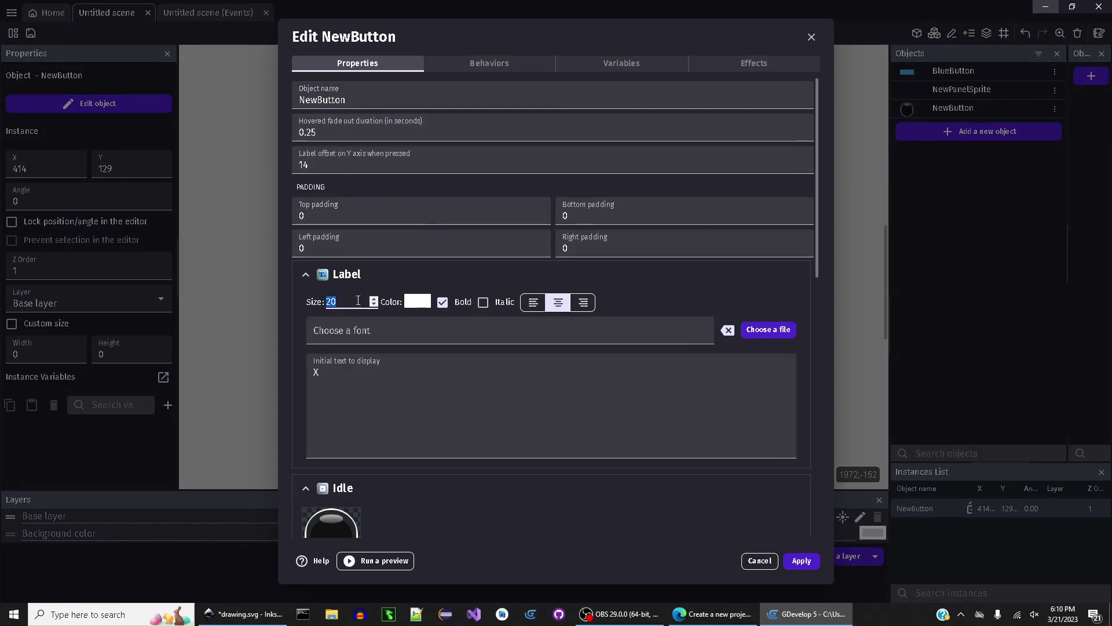
pyautogui.write('40')
pyautogui.click(801, 560)
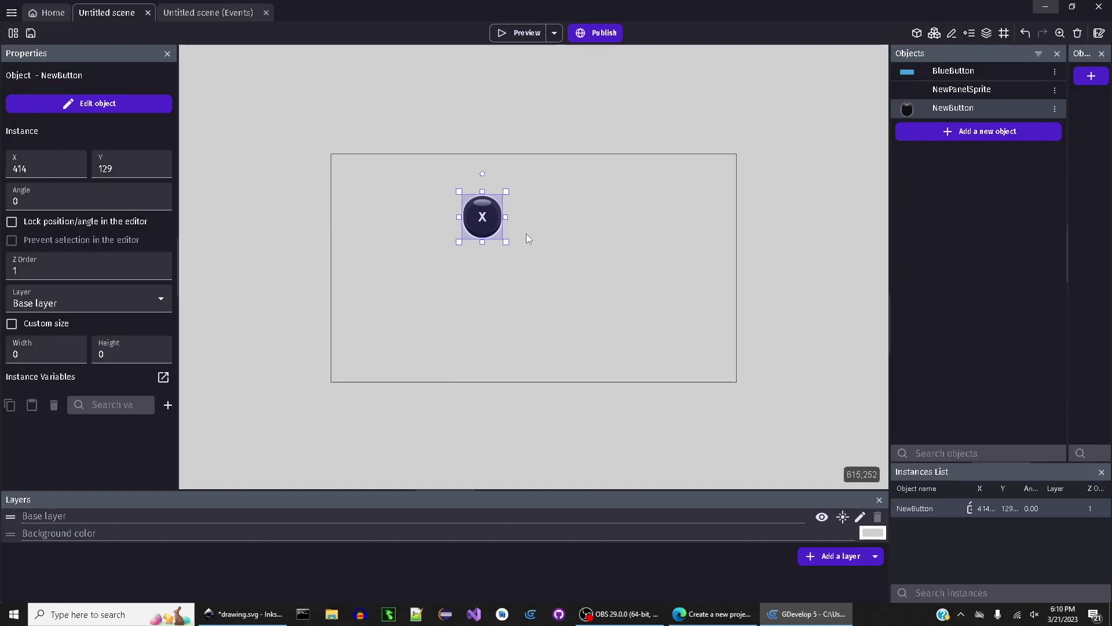
# Drag and resize the X button instance to 1043 × 147 at X 114, Y 90
pyautogui.moveTo(474, 221); pyautogui.dragTo(502, 220)
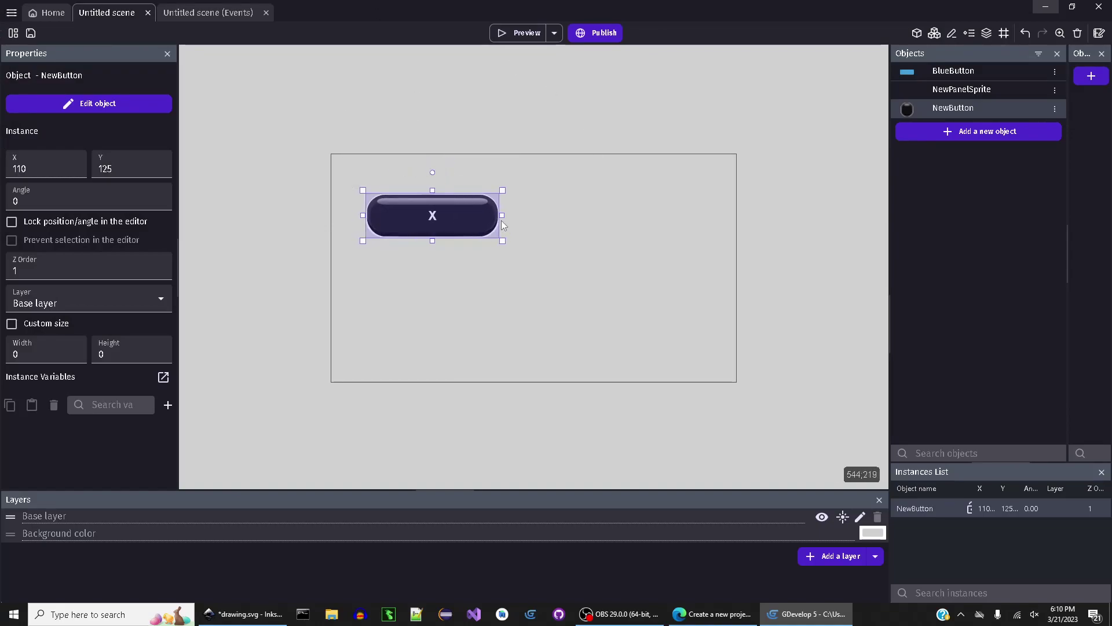
pyautogui.moveTo(434, 242); pyautogui.dragTo(439, 303)
pyautogui.moveTo(500, 248); pyautogui.dragTo(698, 234)
pyautogui.moveTo(534, 318); pyautogui.dragTo(510, 223)
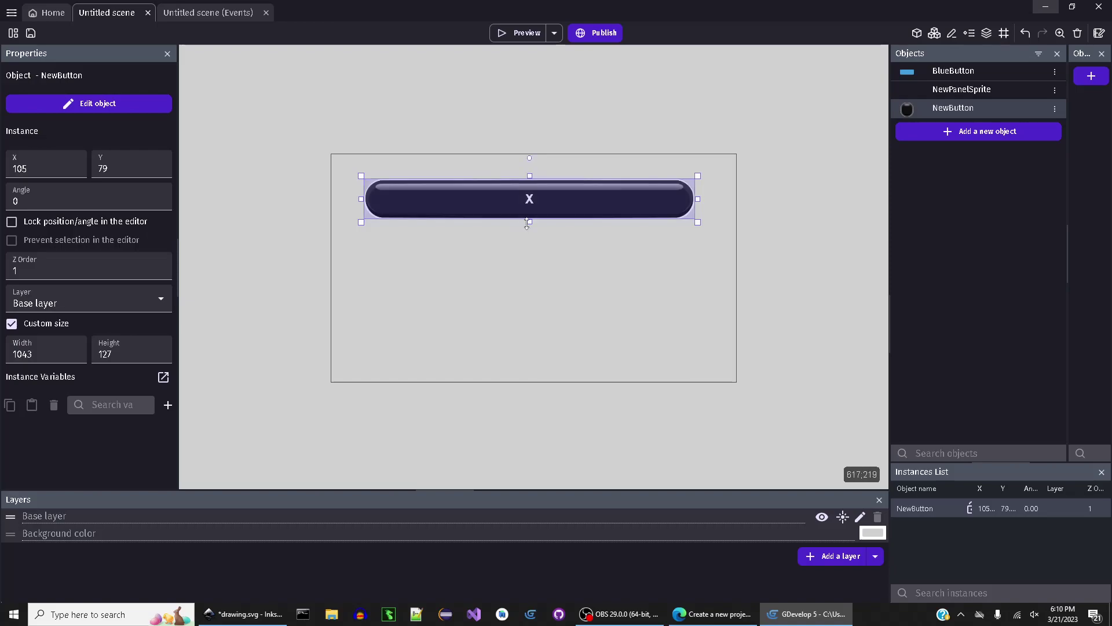
pyautogui.moveTo(530, 222)
pyautogui.mouseDown()
pyautogui.moveTo(529, 268)
pyautogui.moveTo(529, 168)
pyautogui.moveTo(527, 227)
pyautogui.mouseUp()
pyautogui.moveTo(528, 228); pyautogui.dragTo(499, 213)
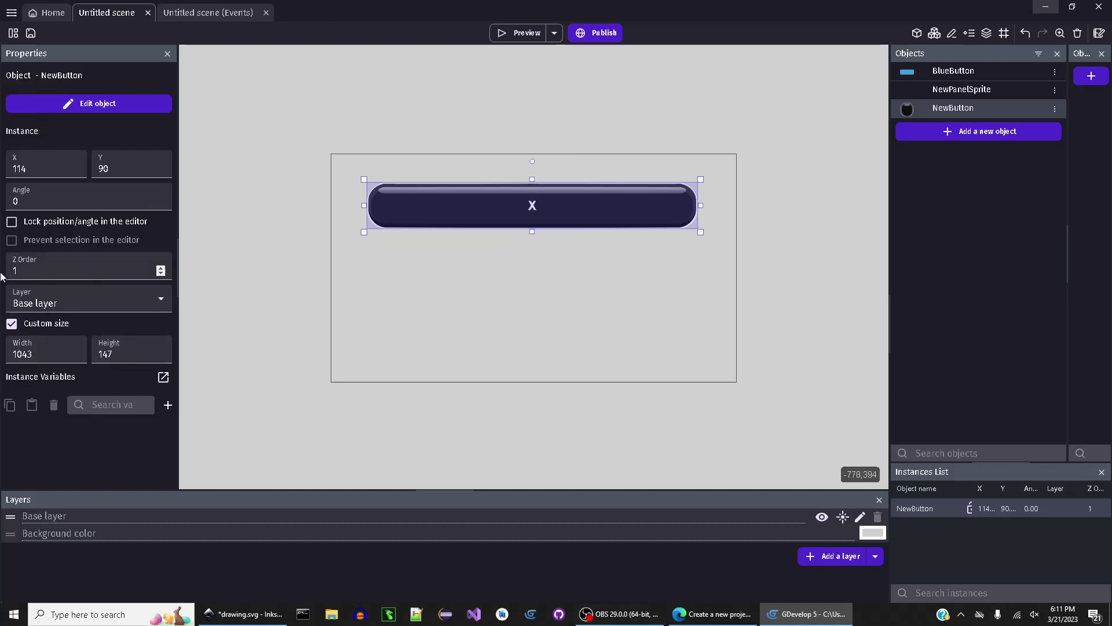
# Set the X button instance's width and height to 128 each
pyautogui.click(37, 354)
pyautogui.doubleClick(38, 354)
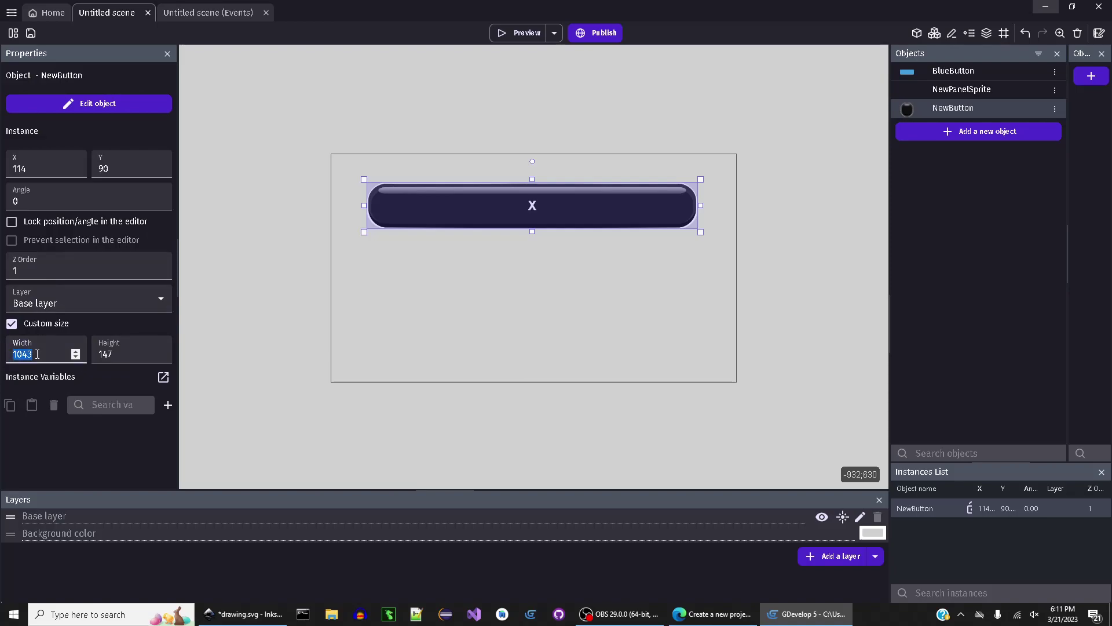
pyautogui.write('128')
pyautogui.doubleClick(122, 355)
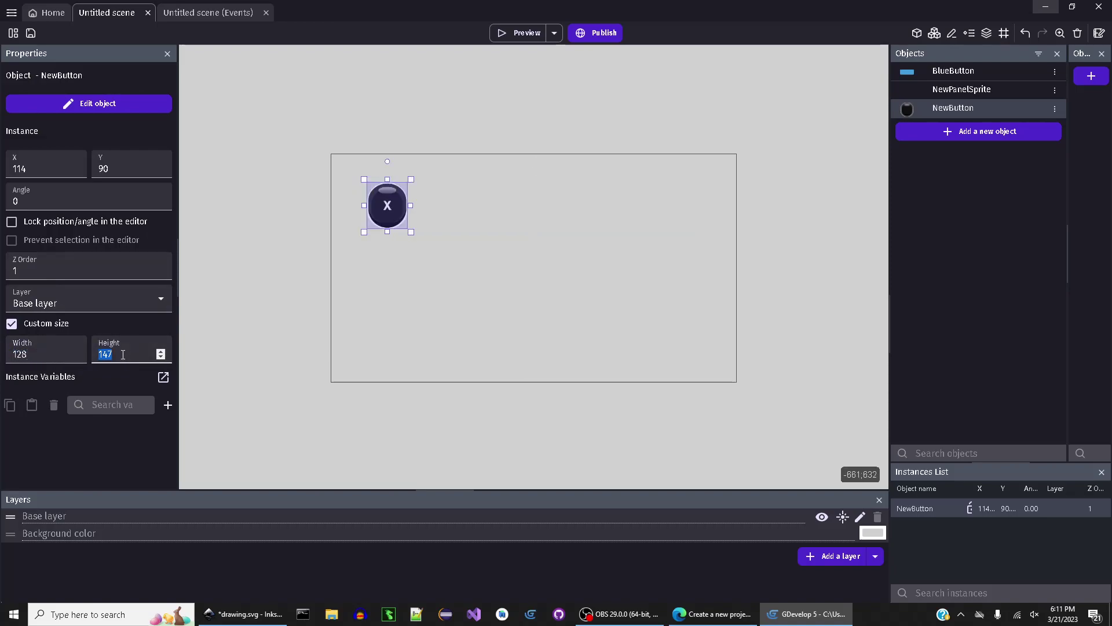
pyautogui.write('128')
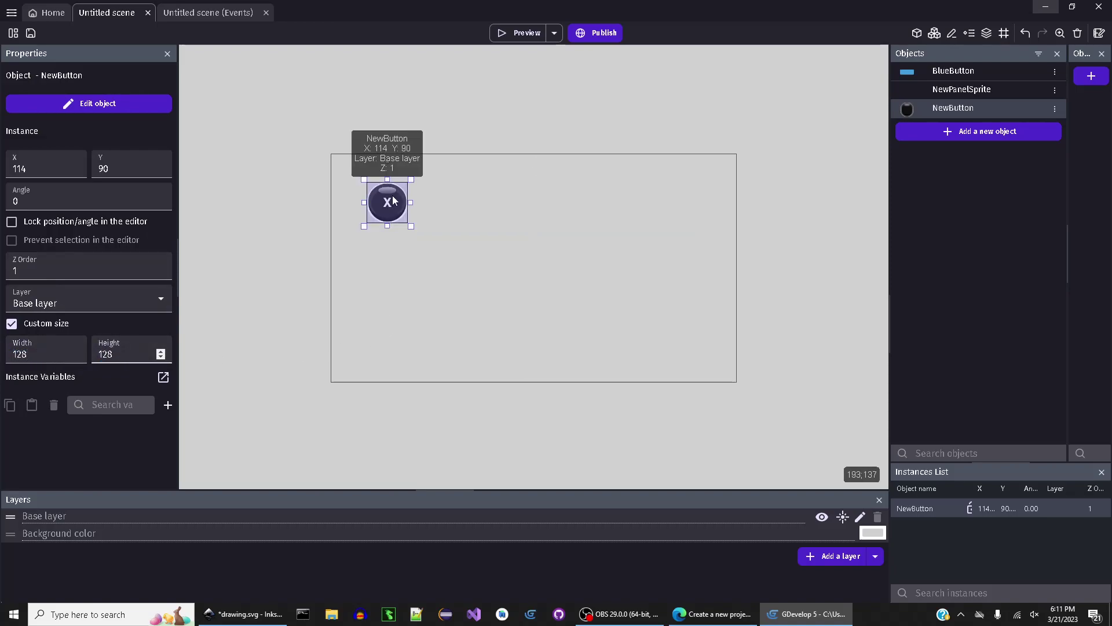
pyautogui.click(392, 270)
pyautogui.click(397, 215)
# Preview the scene and press the X button twice to test it
pyautogui.click(530, 33)
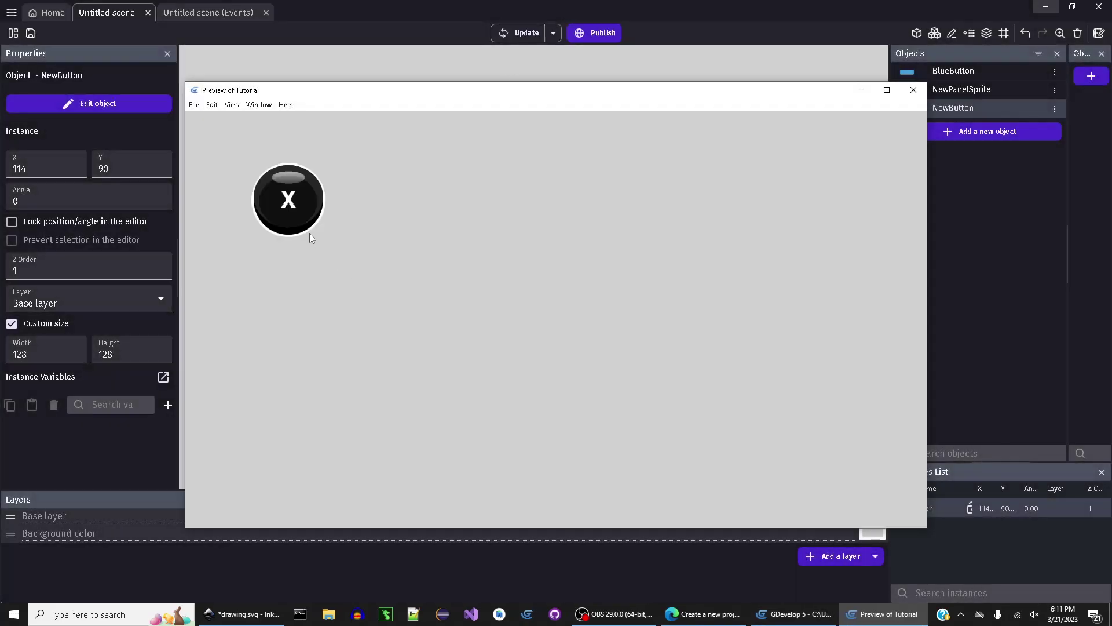
pyautogui.click(298, 213)
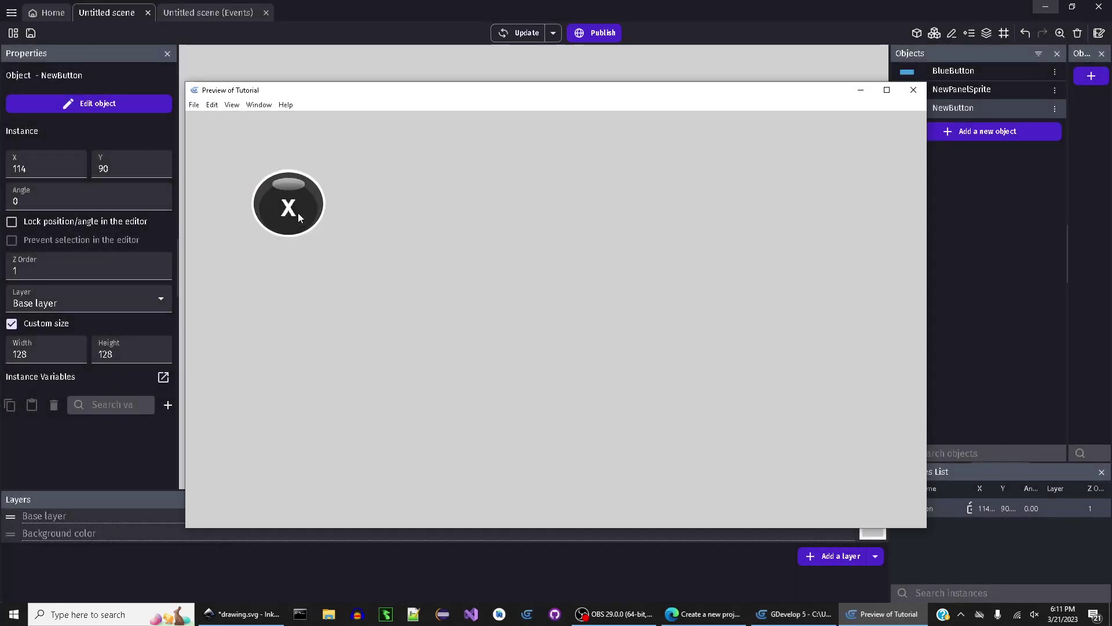
pyautogui.click(298, 213)
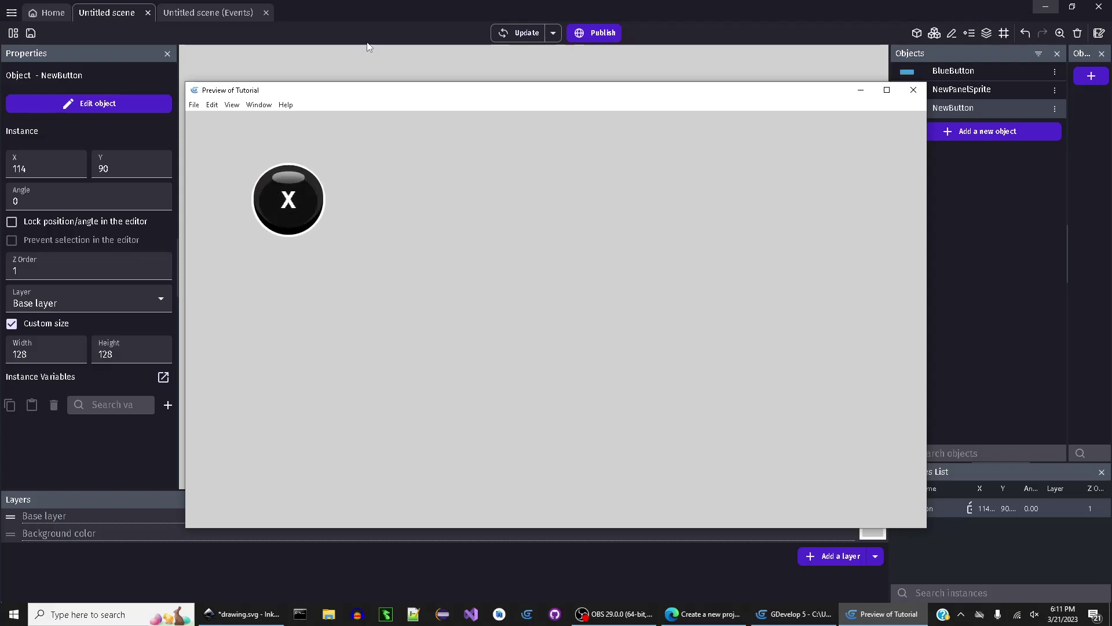
pyautogui.click(914, 90)
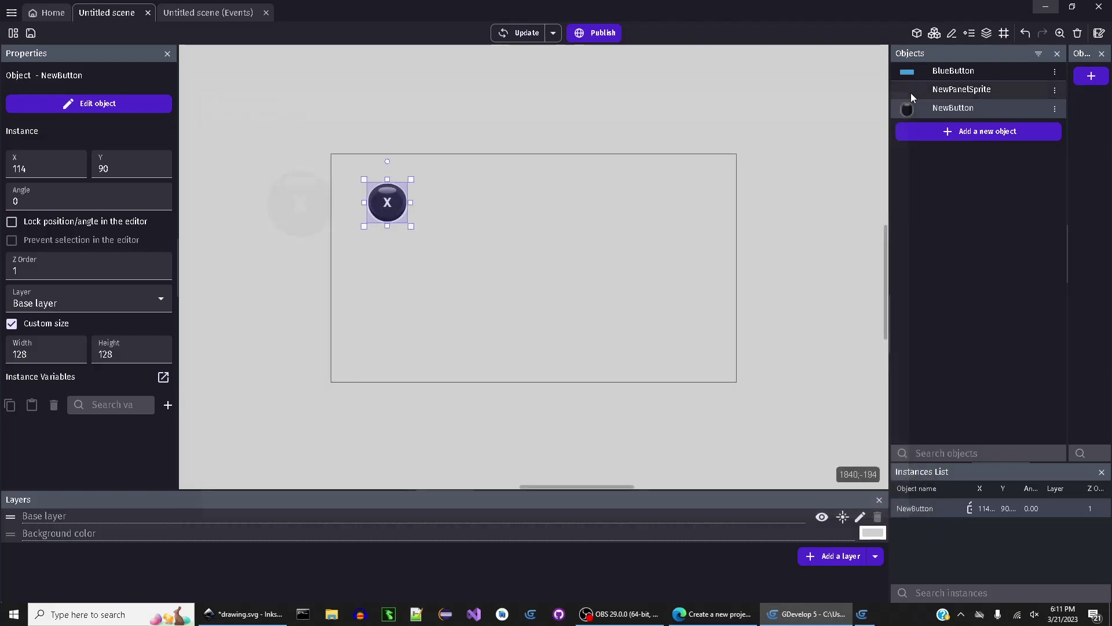
# Open the NewButton editor and scroll through its Idle, Hovered and Pressed images
pyautogui.doubleClick(958, 111)
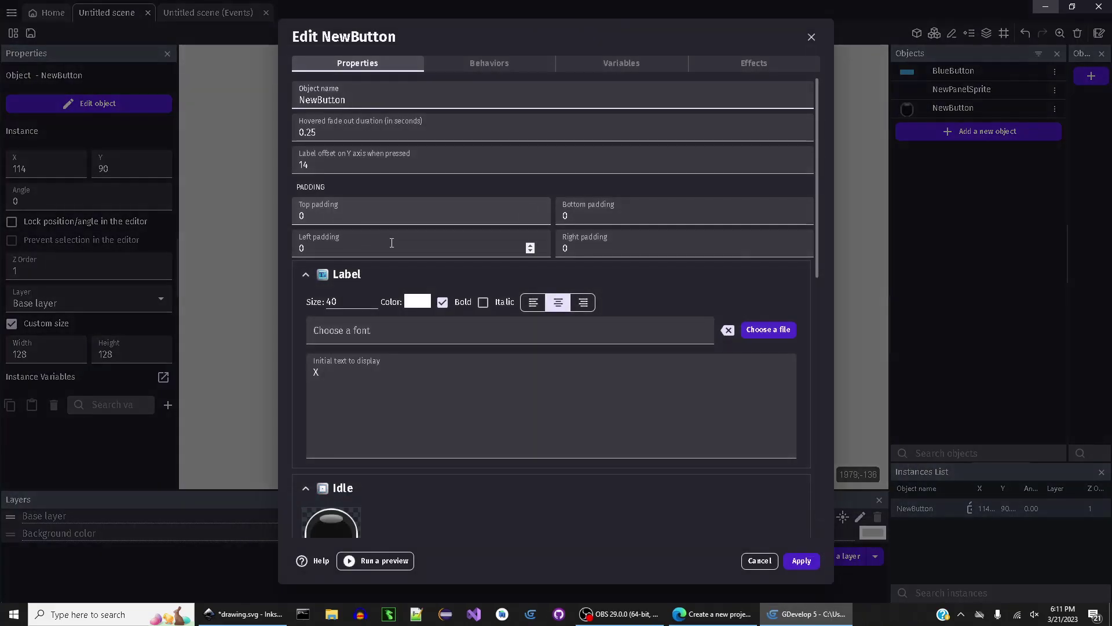
pyautogui.scroll(-3, 404, 252)
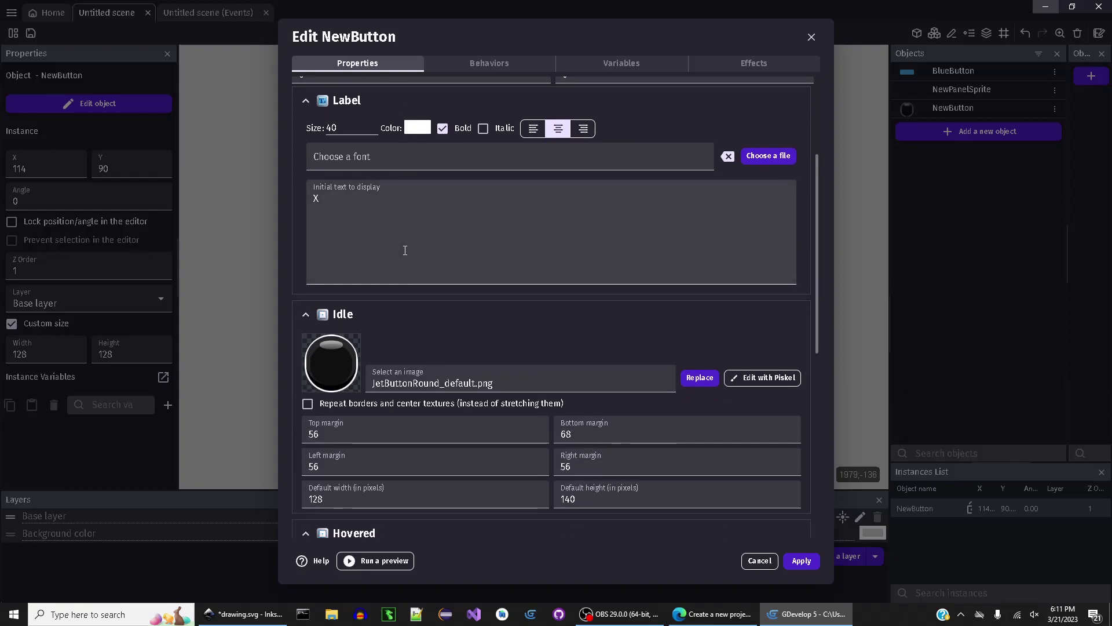
pyautogui.scroll(-6, 404, 255)
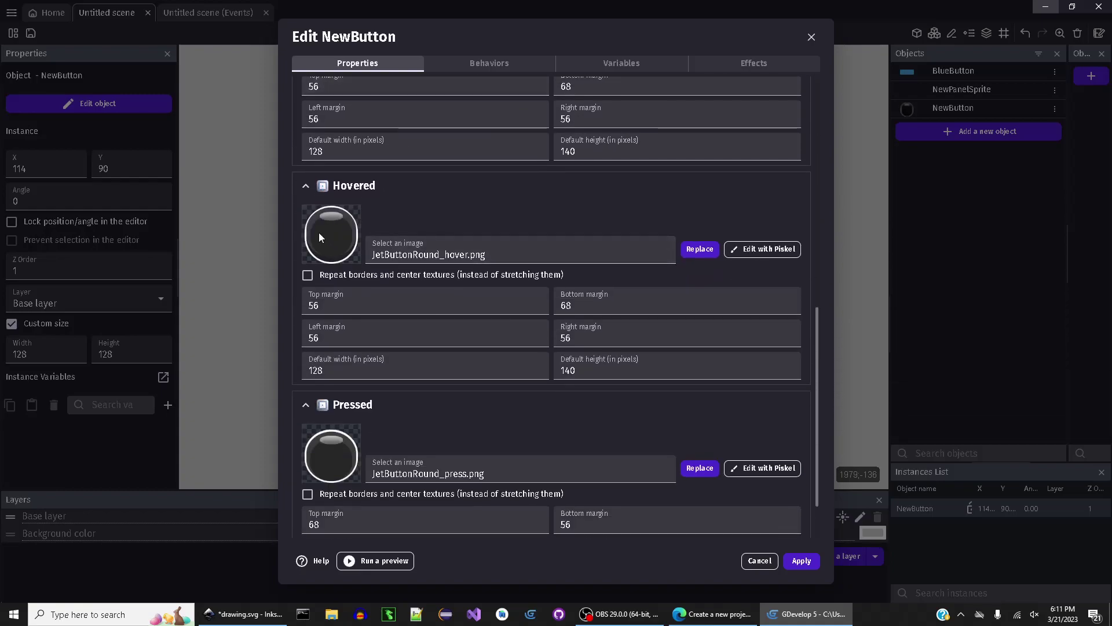
pyautogui.scroll(-1, 335, 263)
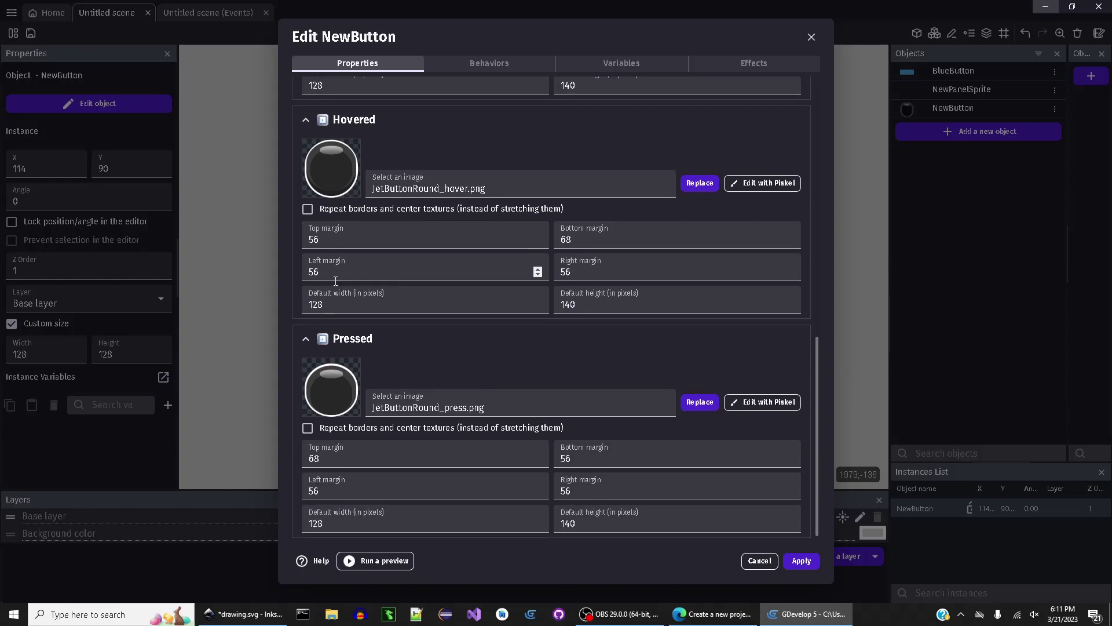
pyautogui.scroll(4, 348, 421)
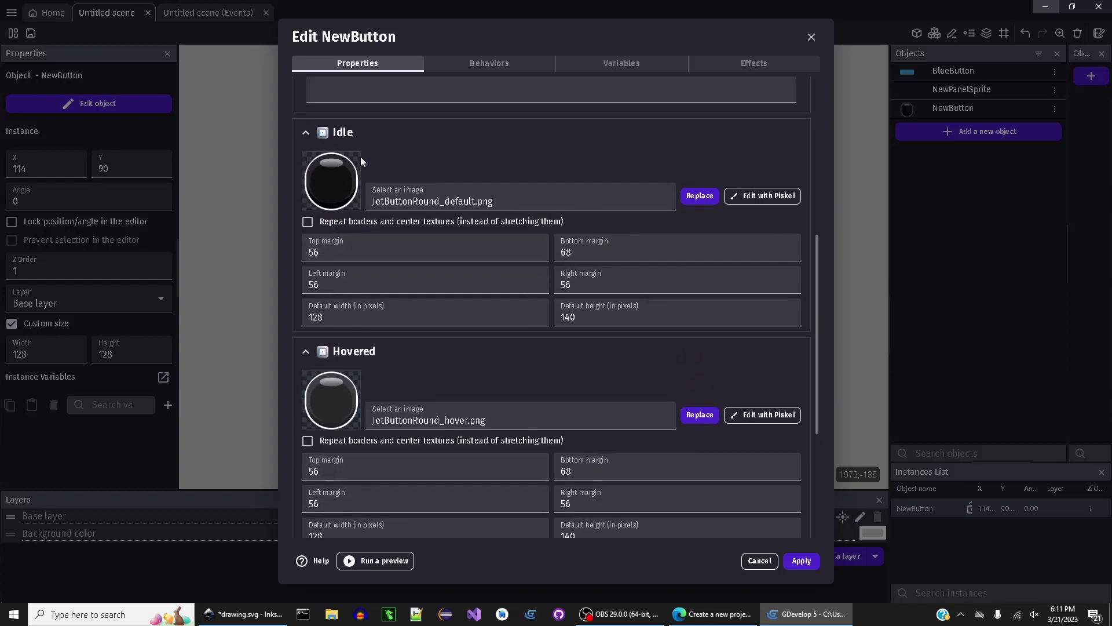
pyautogui.scroll(-4, 330, 273)
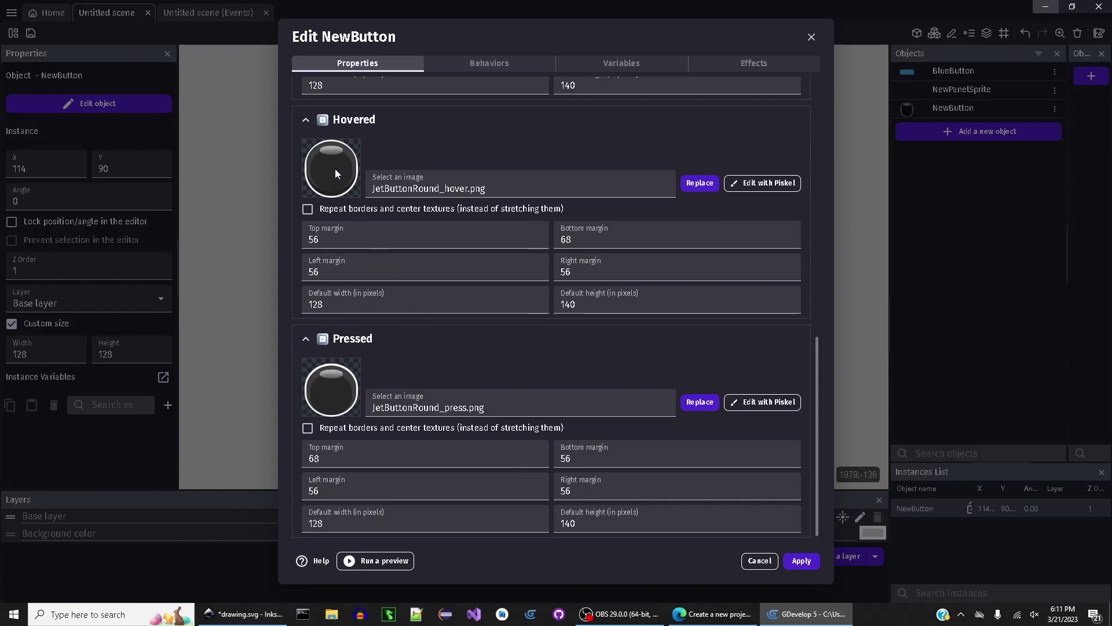
# Start replacing the Hovered image from the Desktop, then cancel without choosing a file
pyautogui.click(699, 183)
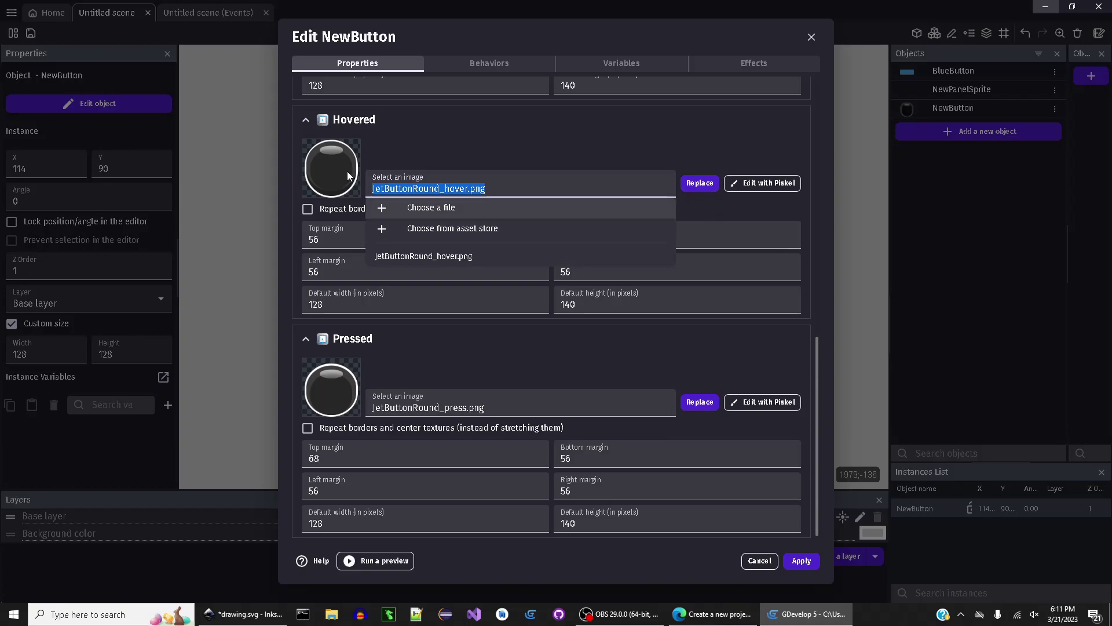
pyautogui.click(425, 208)
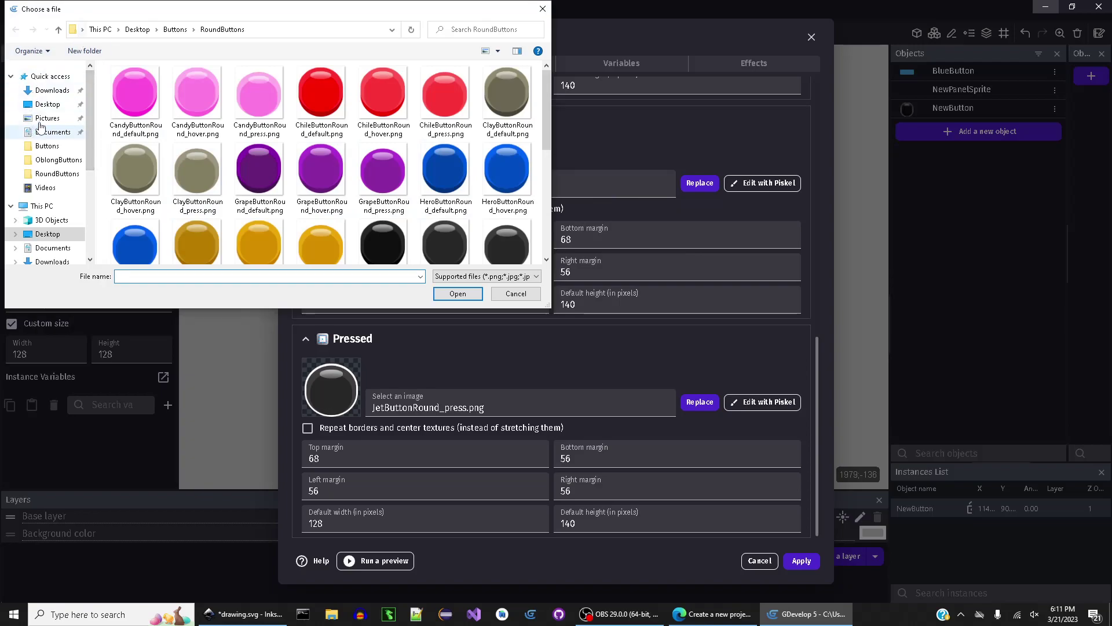
pyautogui.click(44, 105)
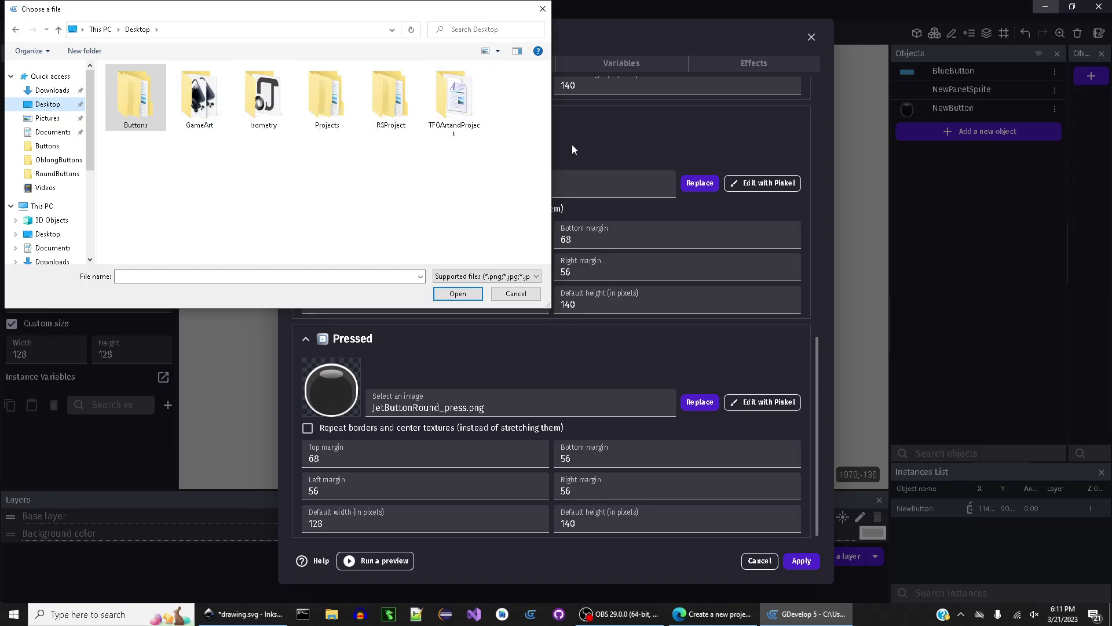
pyautogui.click(543, 10)
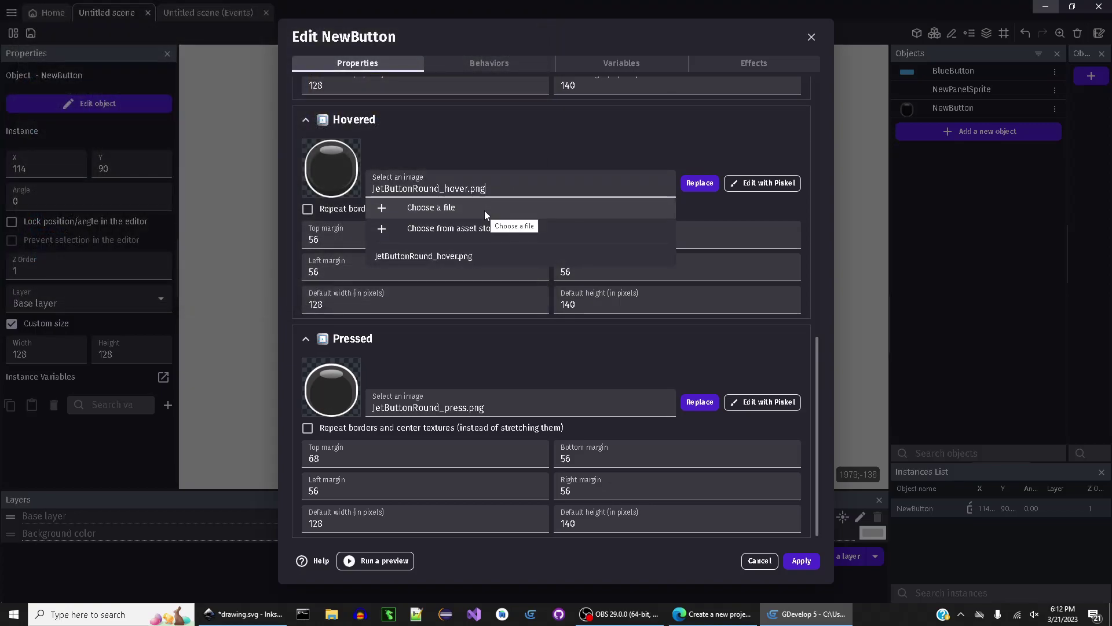
pyautogui.click(391, 154)
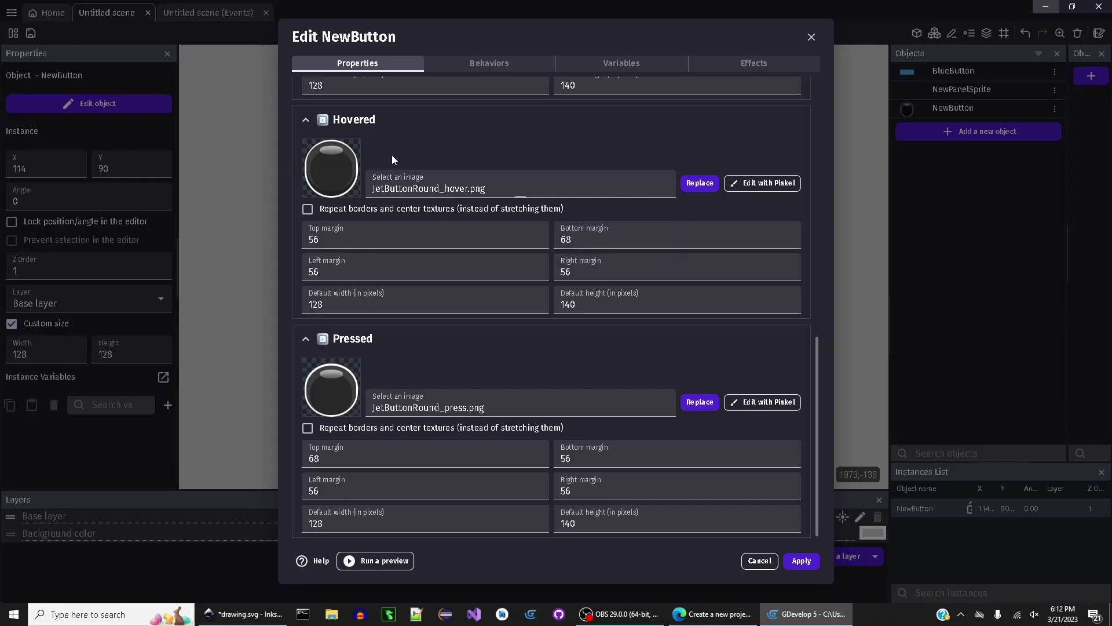
# Review the three state images once more and close the NewButton editor
pyautogui.scroll(4, 402, 172)
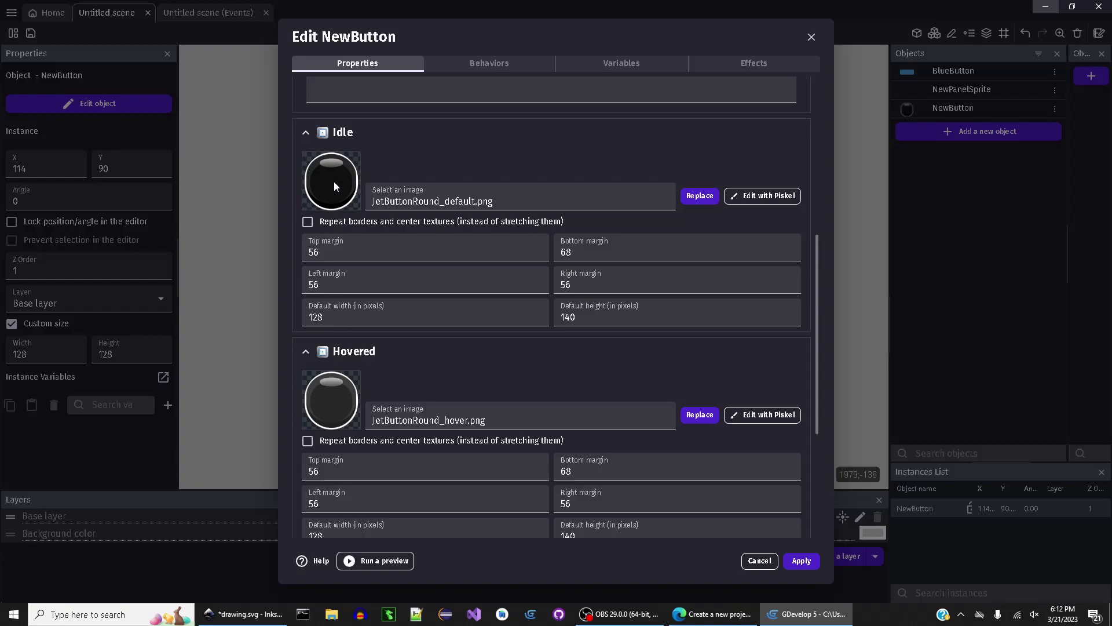
pyautogui.scroll(-3, 333, 208)
pyautogui.scroll(2, 342, 249)
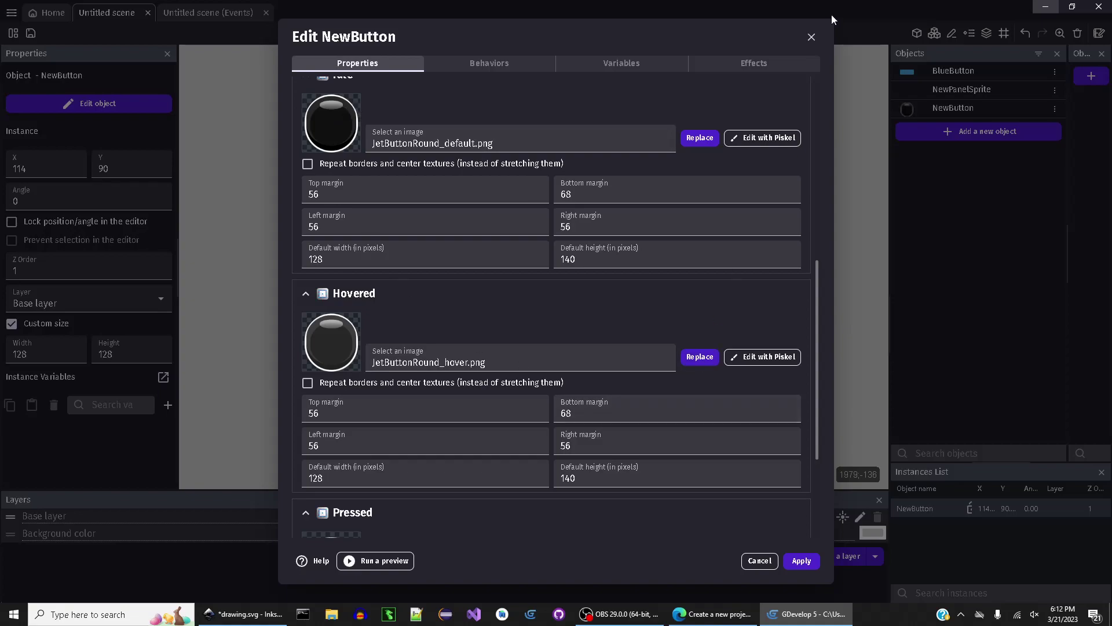
pyautogui.scroll(-3, 457, 316)
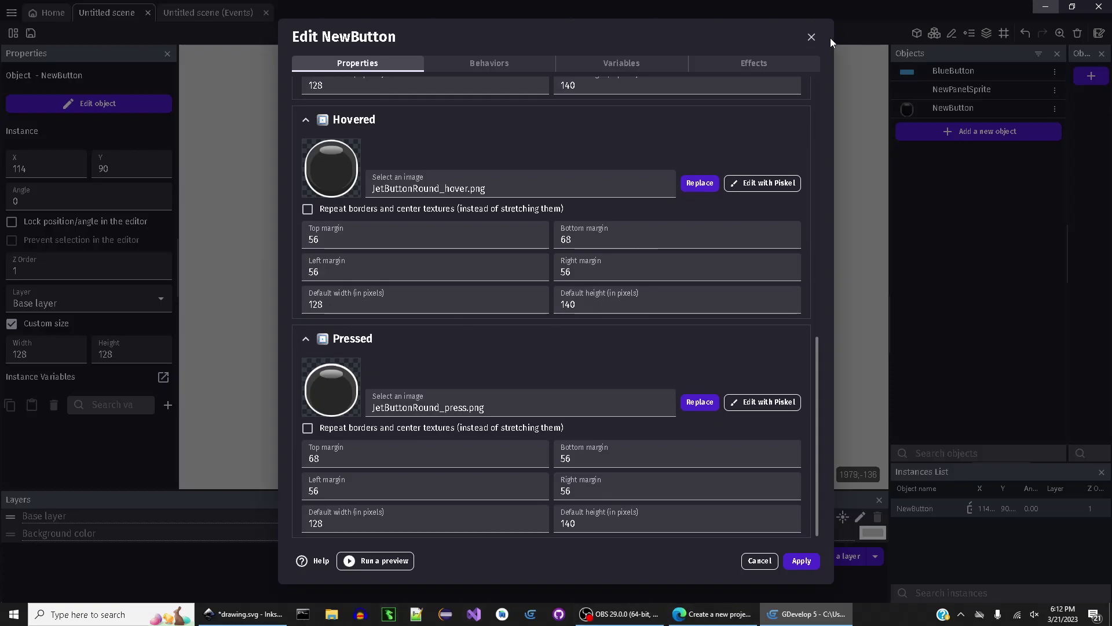
pyautogui.click(811, 38)
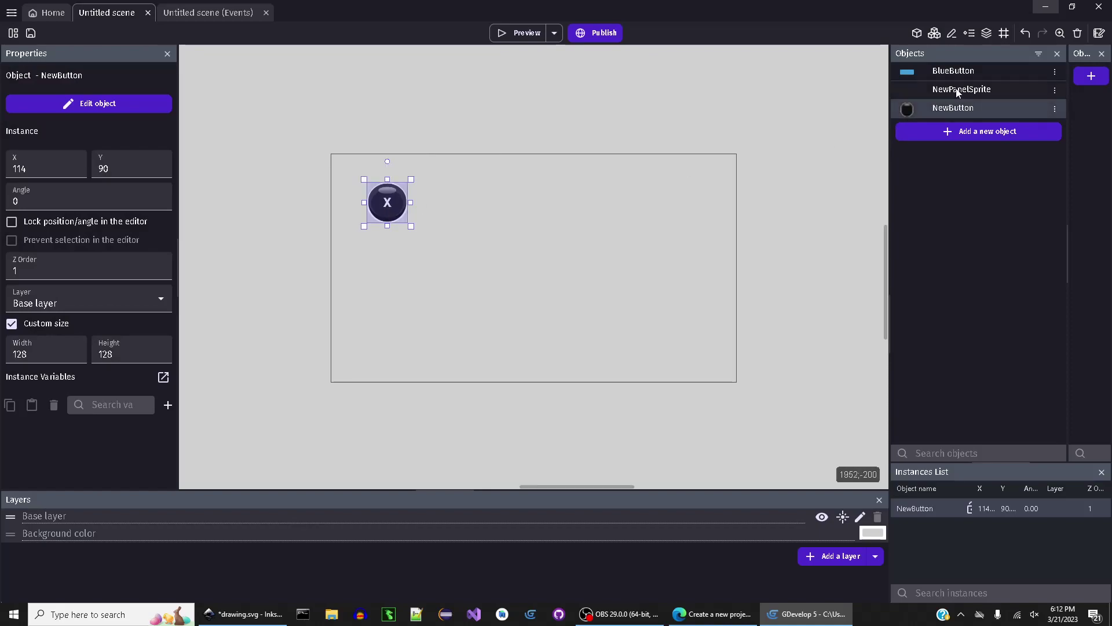
pyautogui.doubleClick(953, 108)
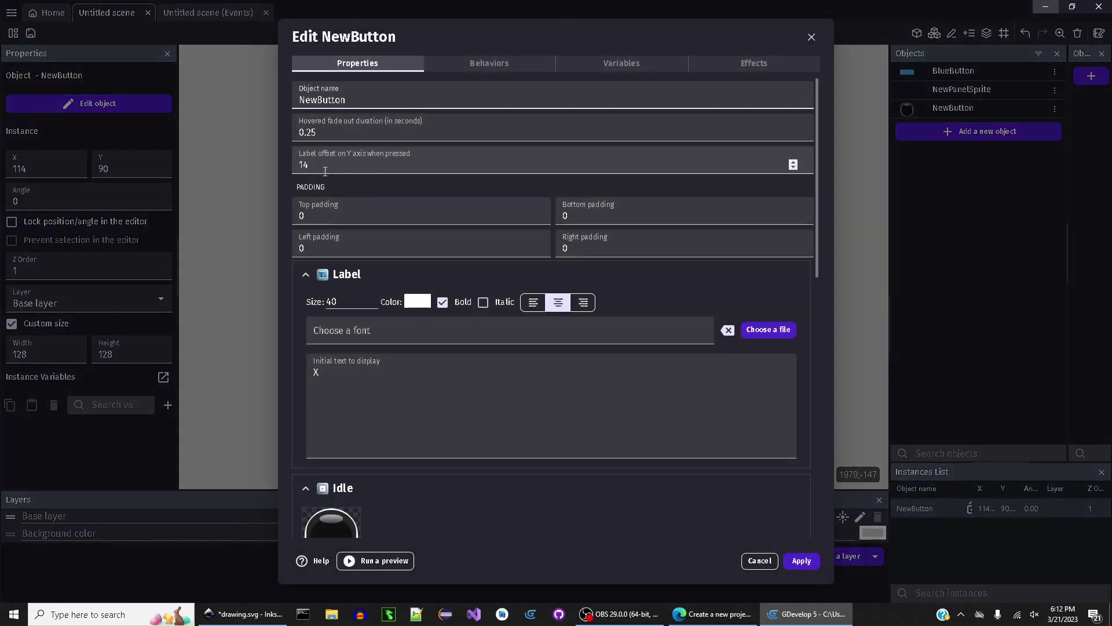
pyautogui.scroll(-3, 323, 306)
pyautogui.scroll(-1, 342, 384)
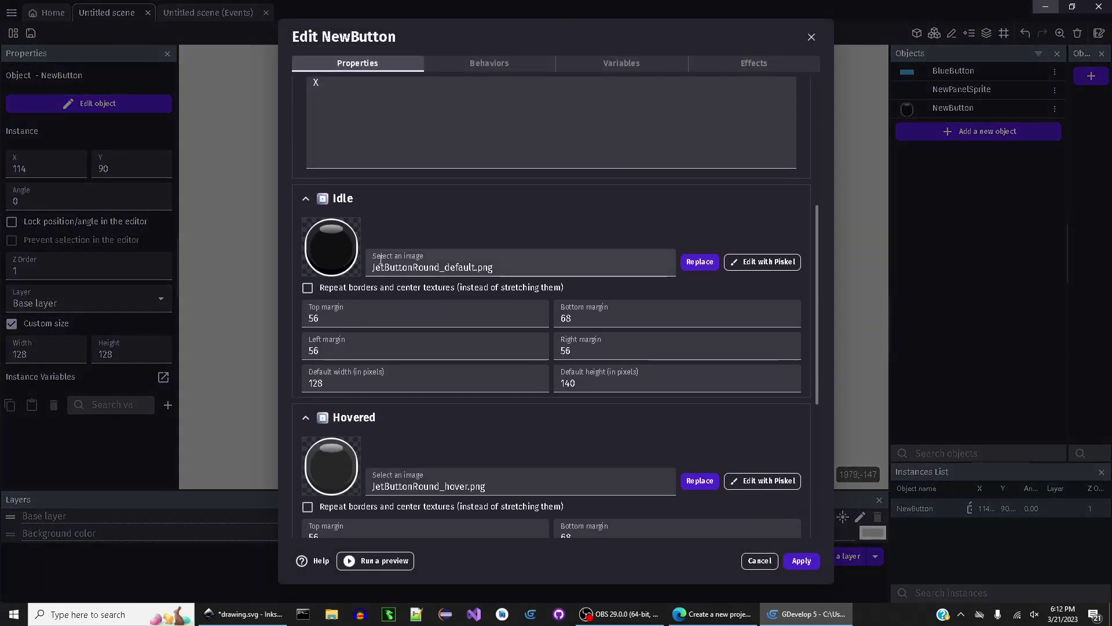
pyautogui.scroll(-2, 365, 252)
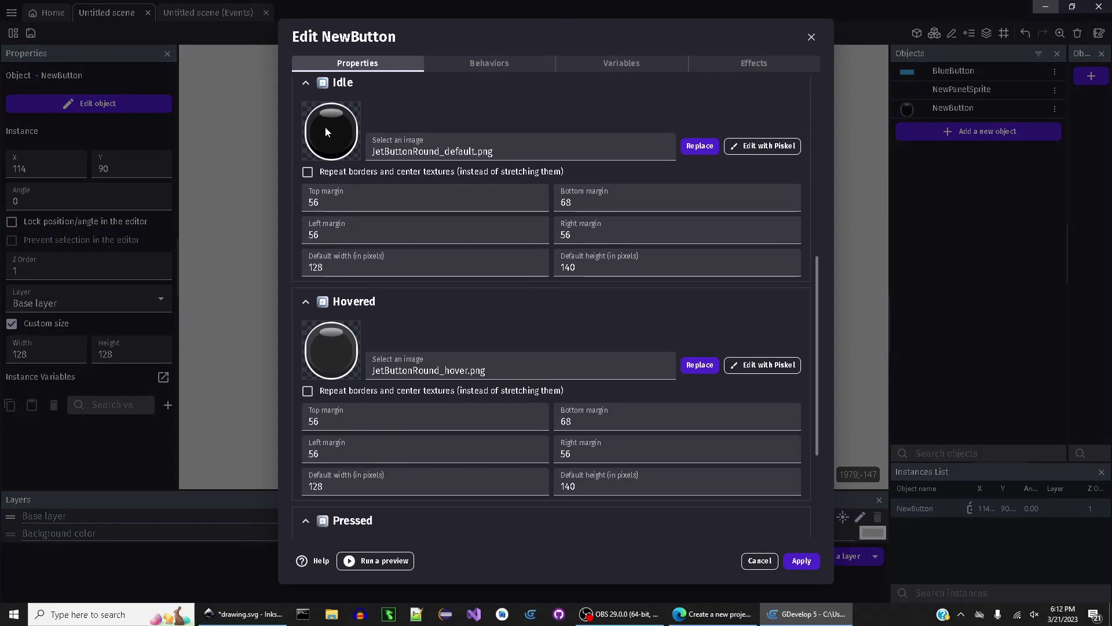
pyautogui.click(398, 370)
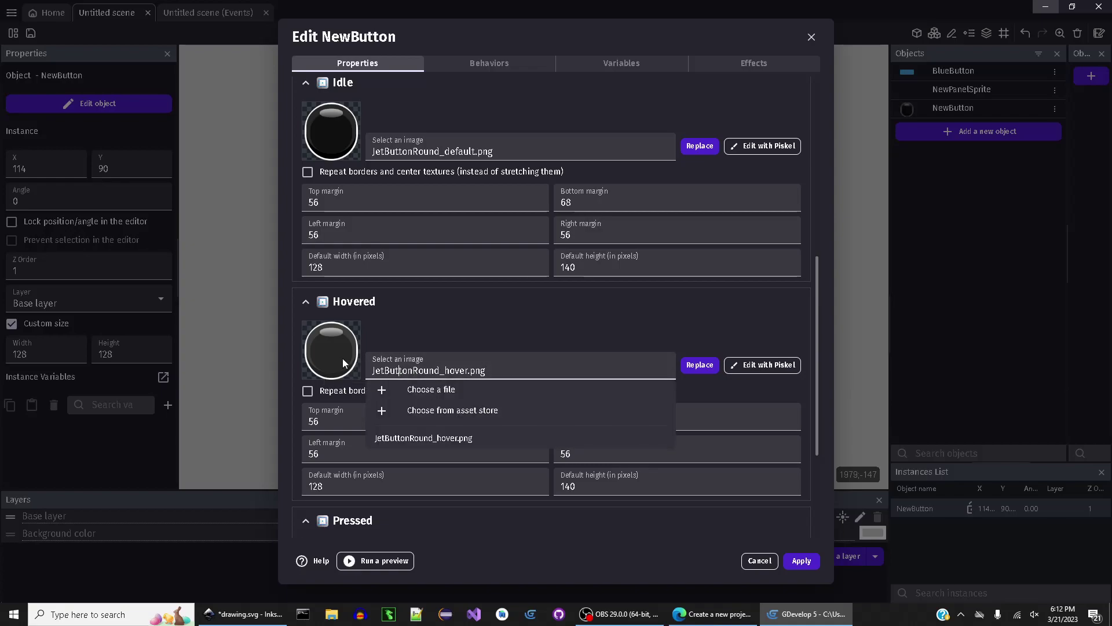
pyautogui.scroll(-3, 405, 289)
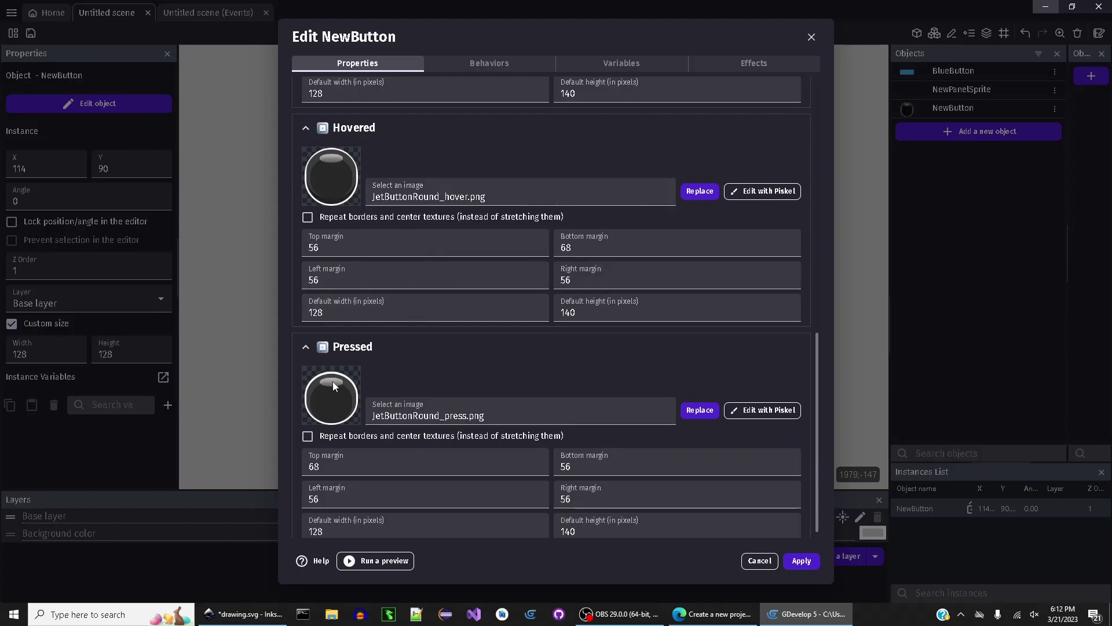
pyautogui.scroll(-1, 347, 377)
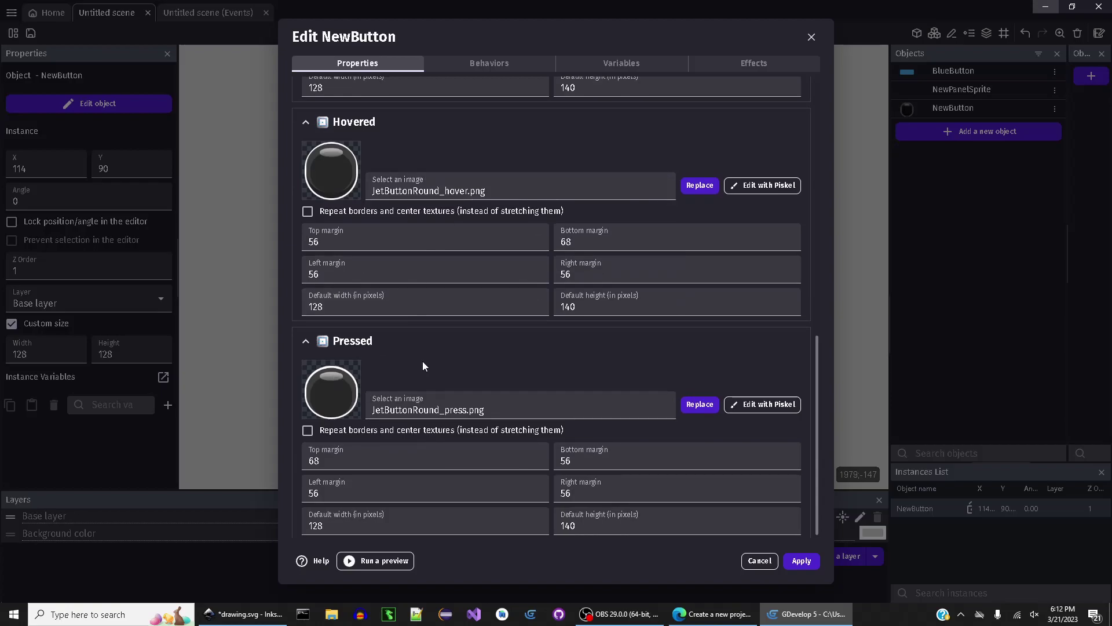
pyautogui.click(811, 37)
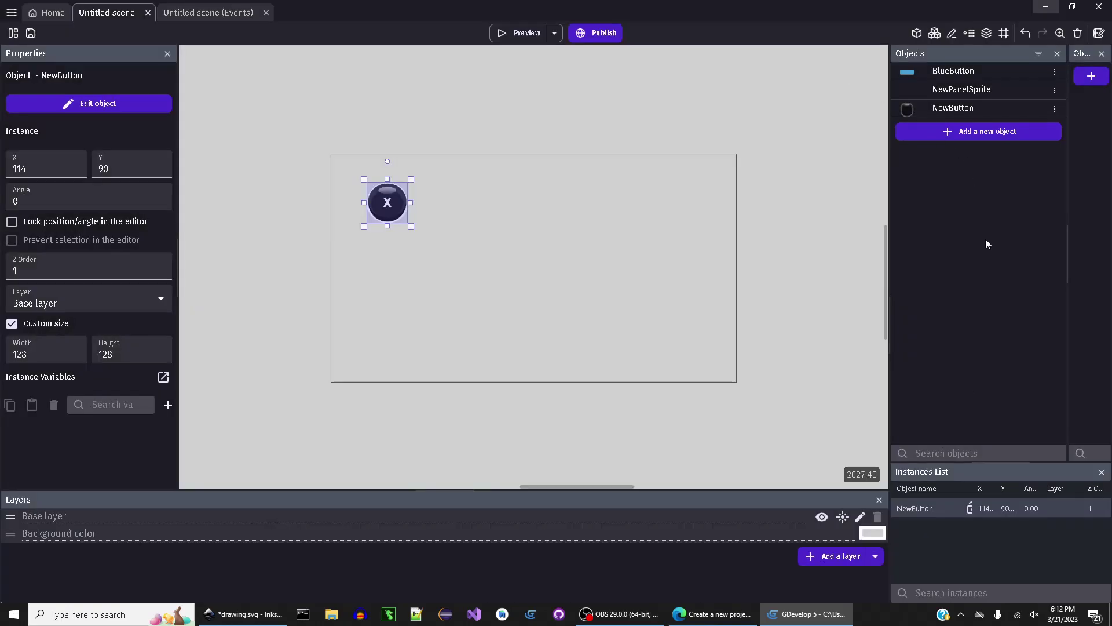
# Duplicate the NewButton object, keeping the copy's name NewButton2
pyautogui.rightClick(1022, 112)
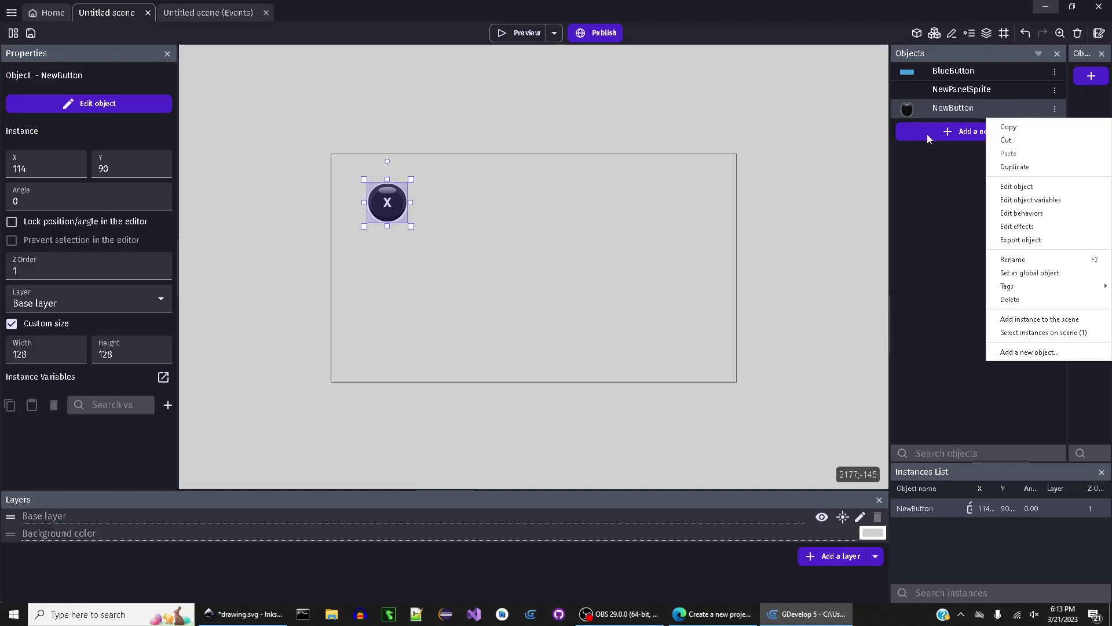
pyautogui.click(933, 112)
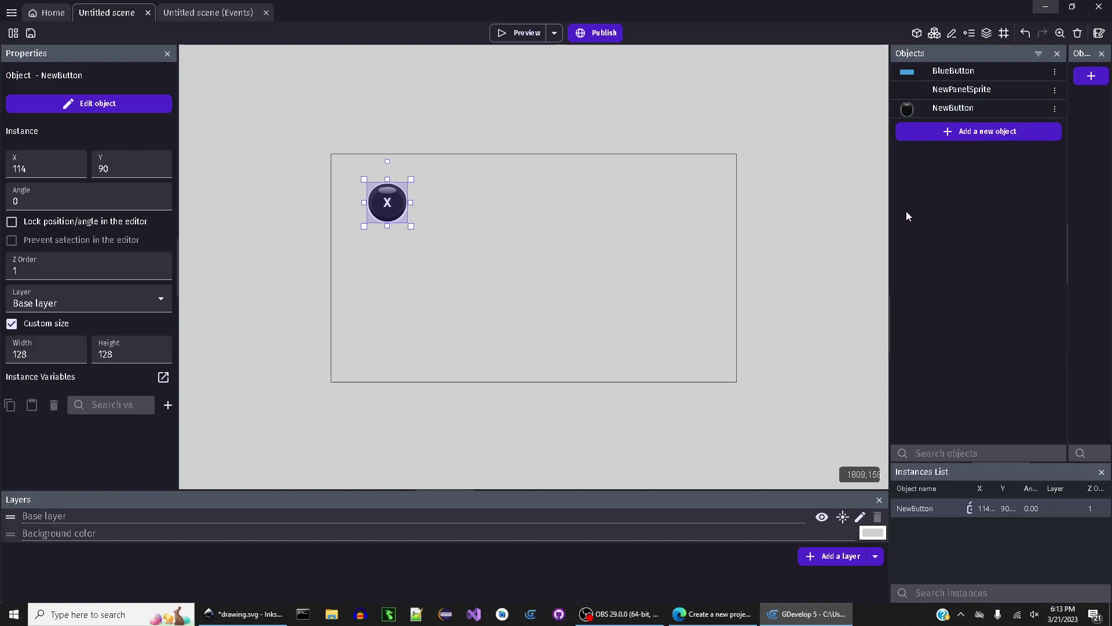
pyautogui.rightClick(995, 110)
pyautogui.click(1016, 168)
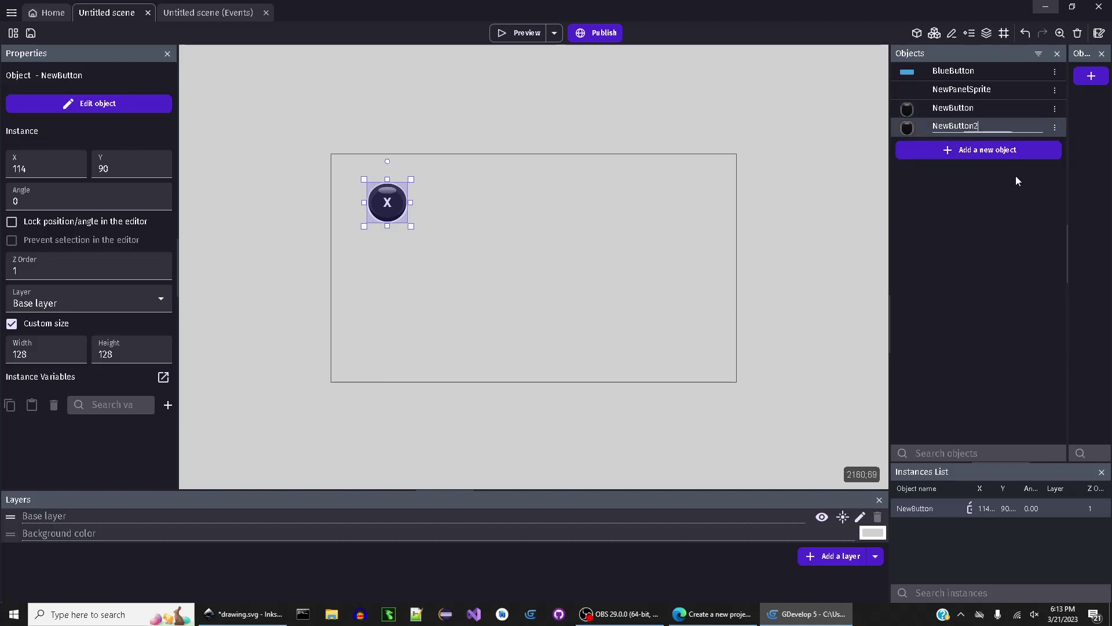
pyautogui.click(908, 128)
# In NewButton2's settings, replace the X label text with START
pyautogui.doubleClick(909, 128)
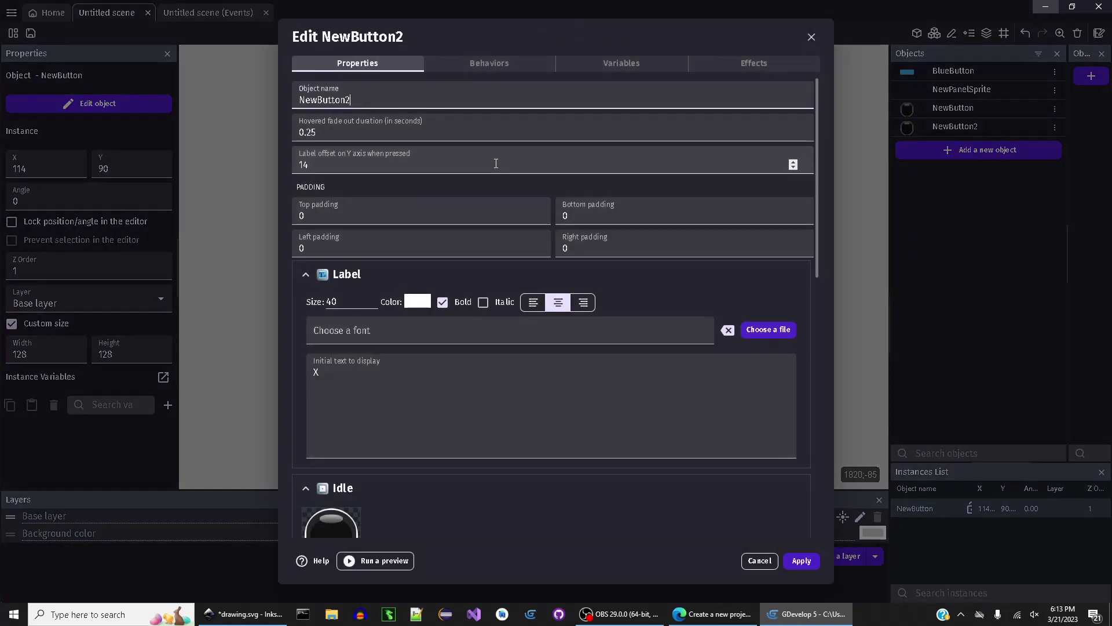
pyautogui.scroll(-4, 344, 406)
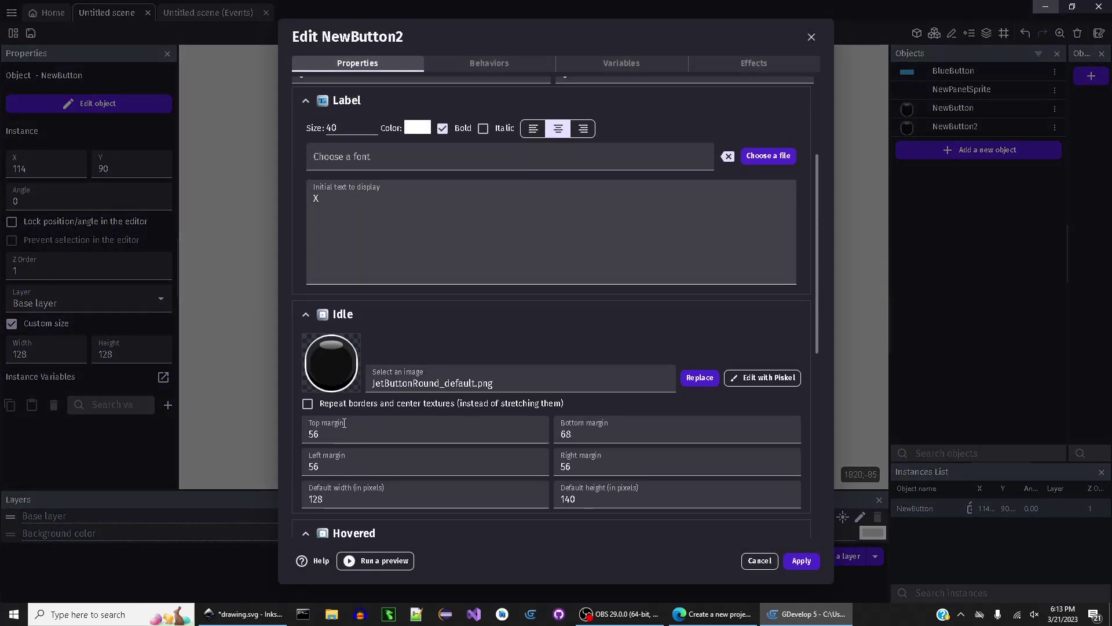
pyautogui.scroll(-6, 343, 374)
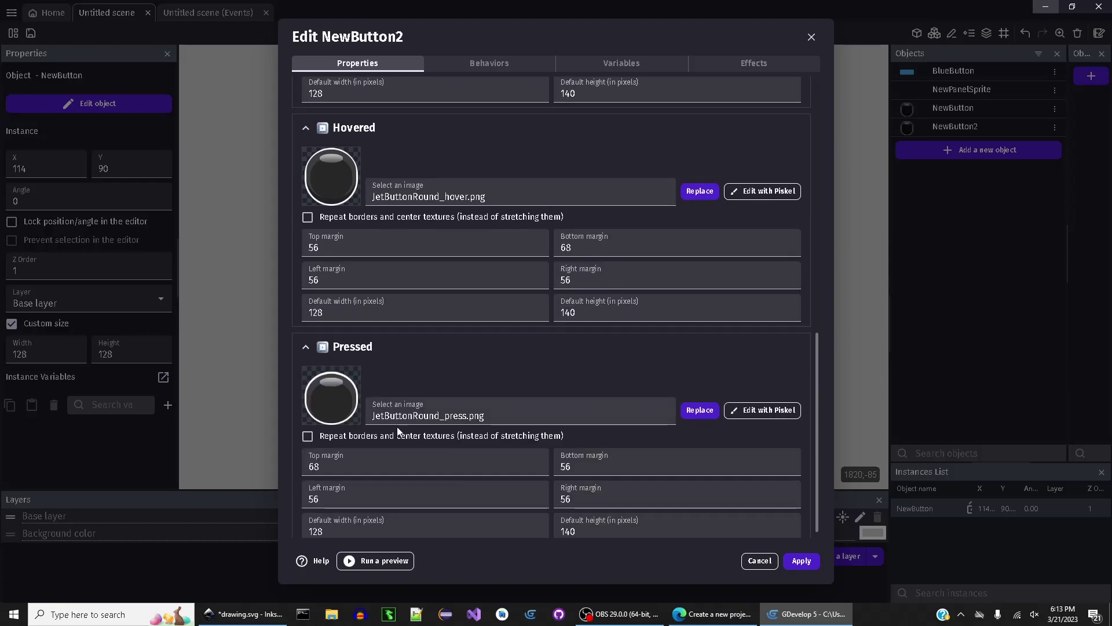
pyautogui.scroll(2, 415, 394)
pyautogui.scroll(9, 416, 395)
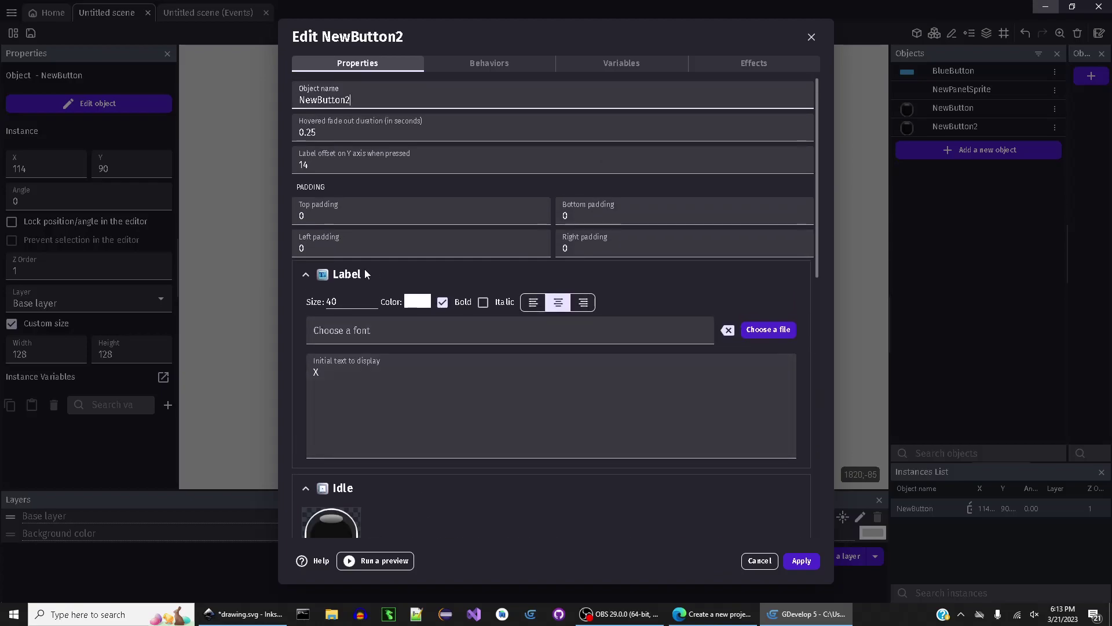
pyautogui.doubleClick(336, 373)
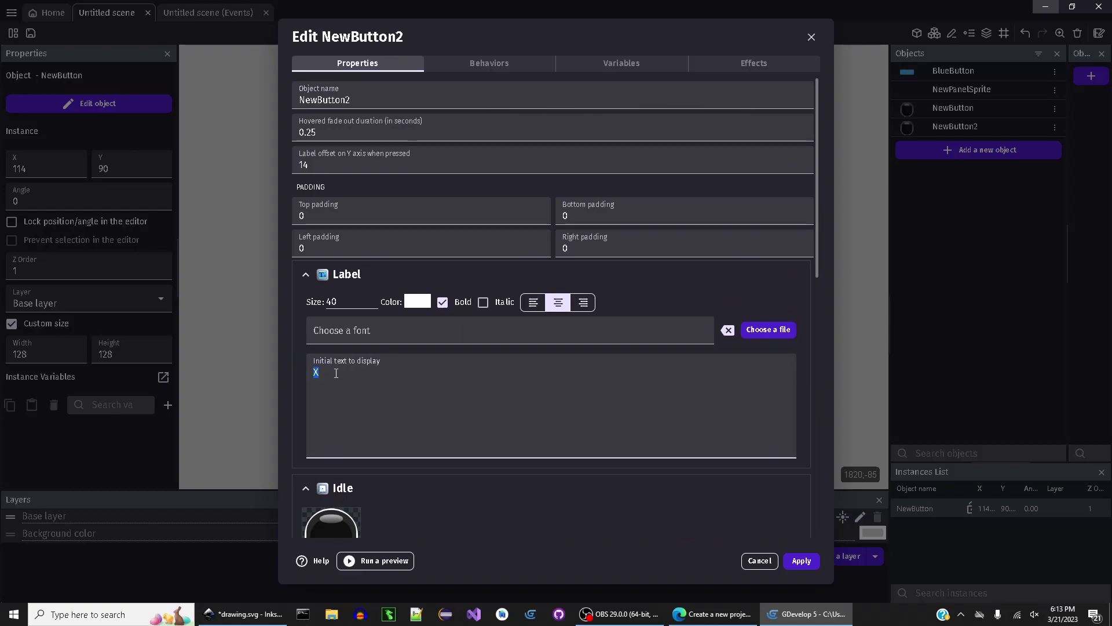
pyautogui.press('BackSpace')
pyautogui.write('START')
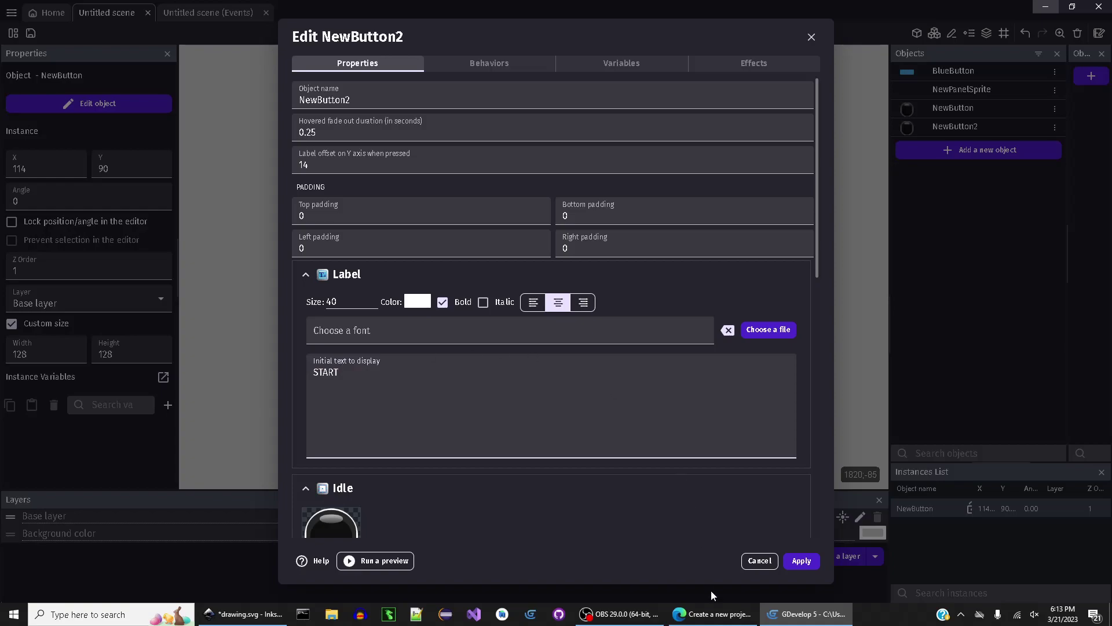
# Apply the START label, drop a NewButton2 instance beside the X button and set its Y to 90
pyautogui.click(802, 561)
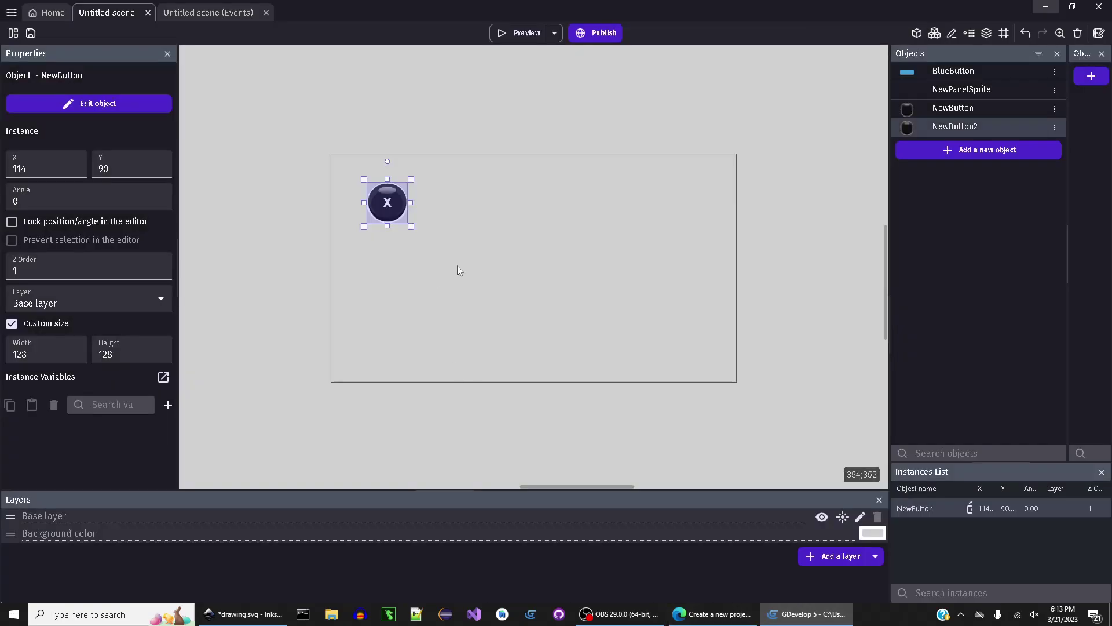
pyautogui.moveTo(909, 125); pyautogui.dragTo(497, 206)
pyautogui.click(463, 211)
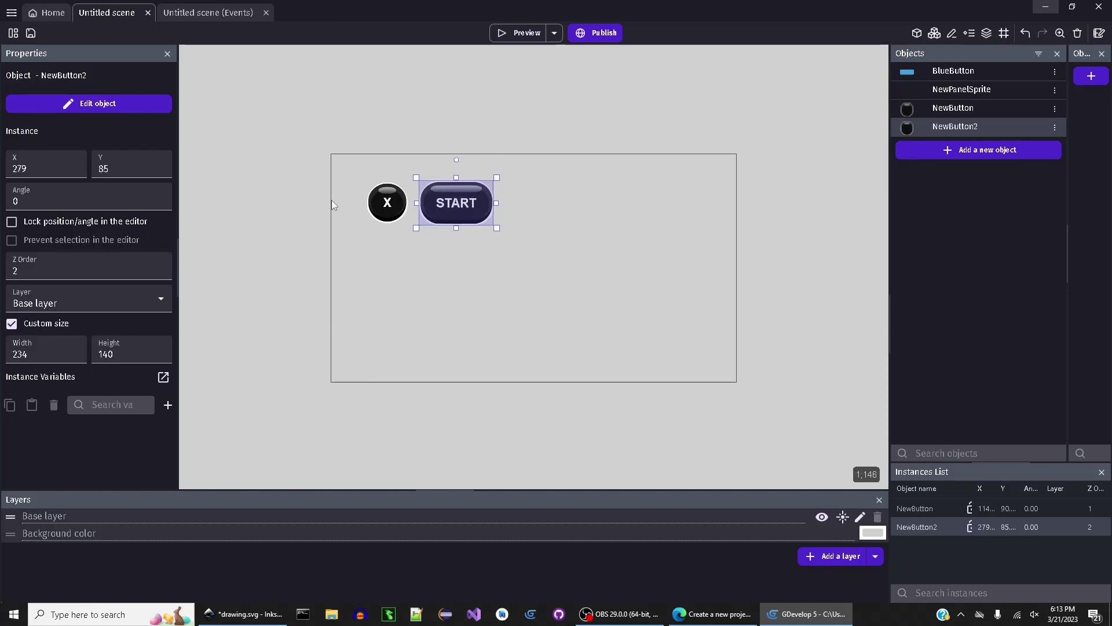
pyautogui.click(384, 203)
pyautogui.click(454, 208)
pyautogui.doubleClick(109, 169)
pyautogui.write('90')
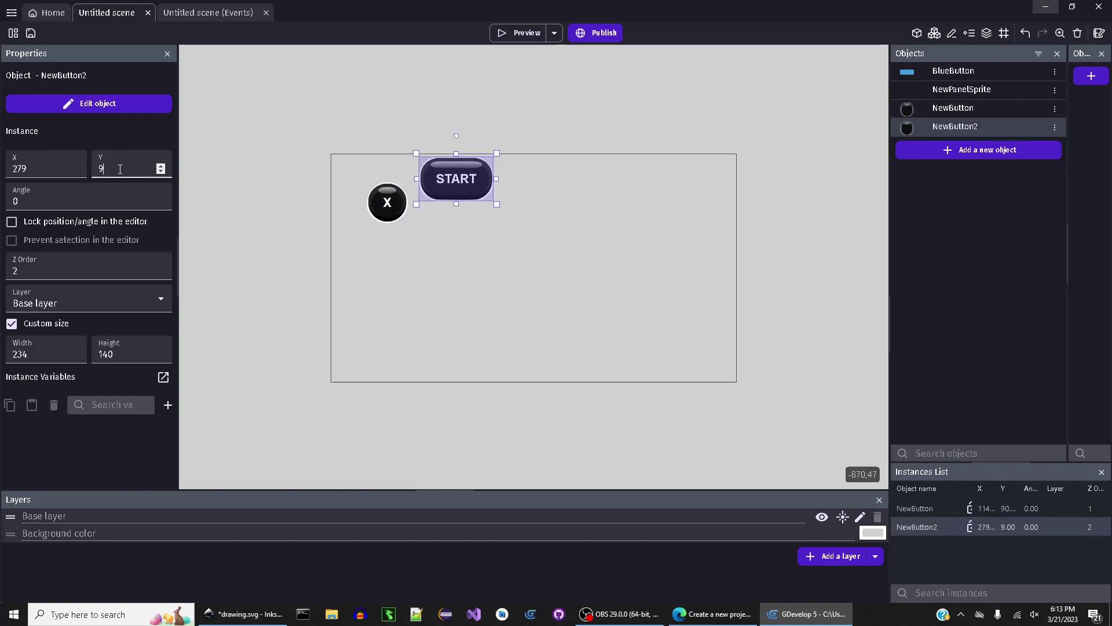
pyautogui.click(551, 237)
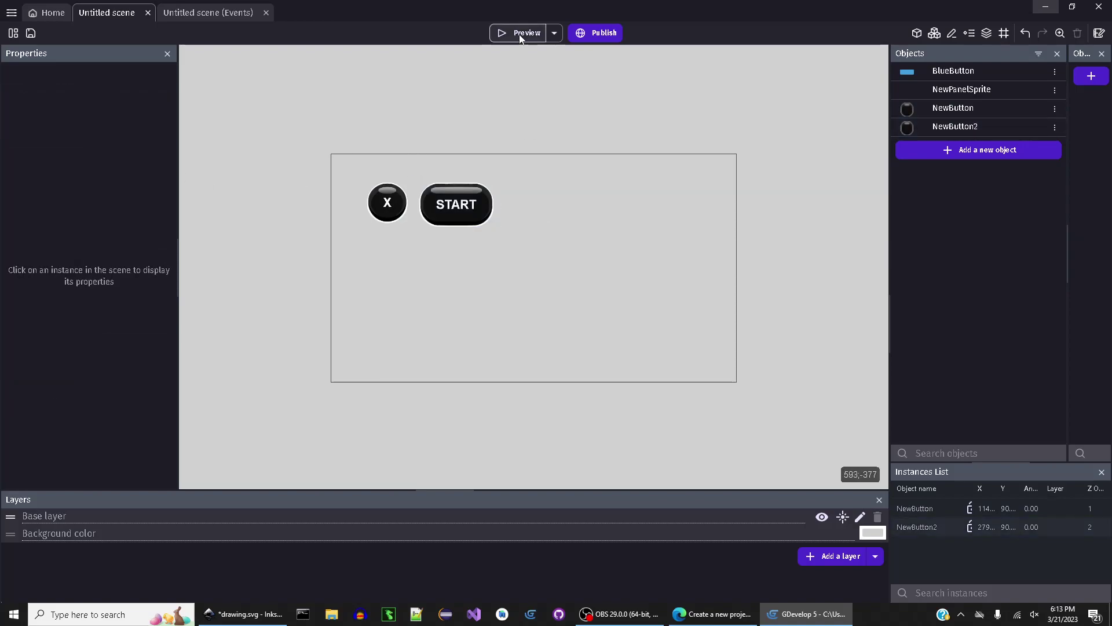
pyautogui.click(520, 34)
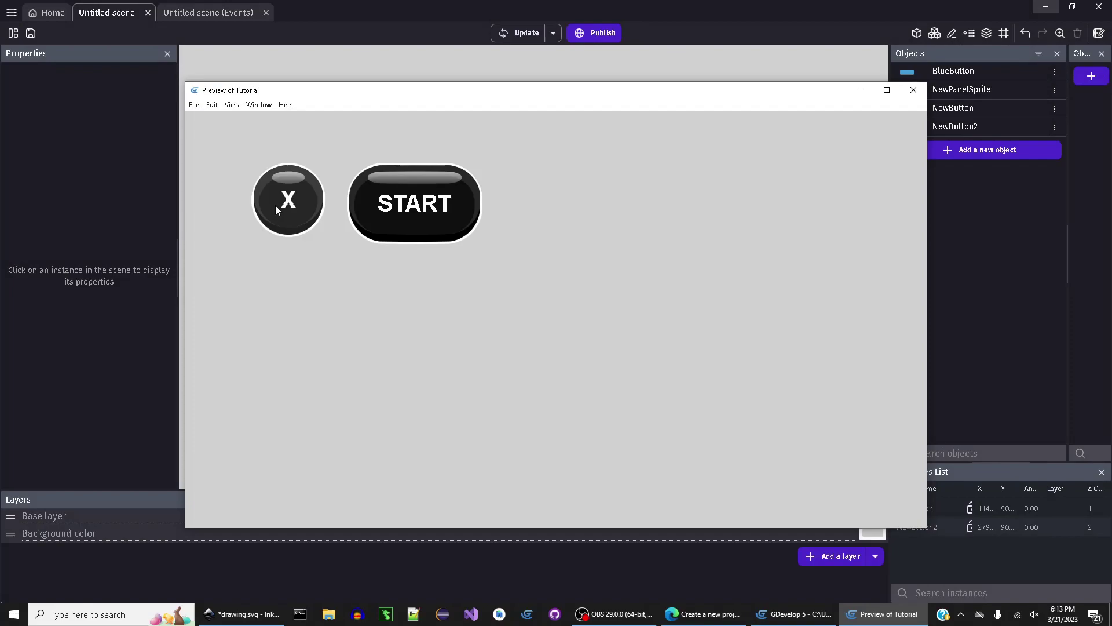
pyautogui.click(275, 209)
pyautogui.click(413, 210)
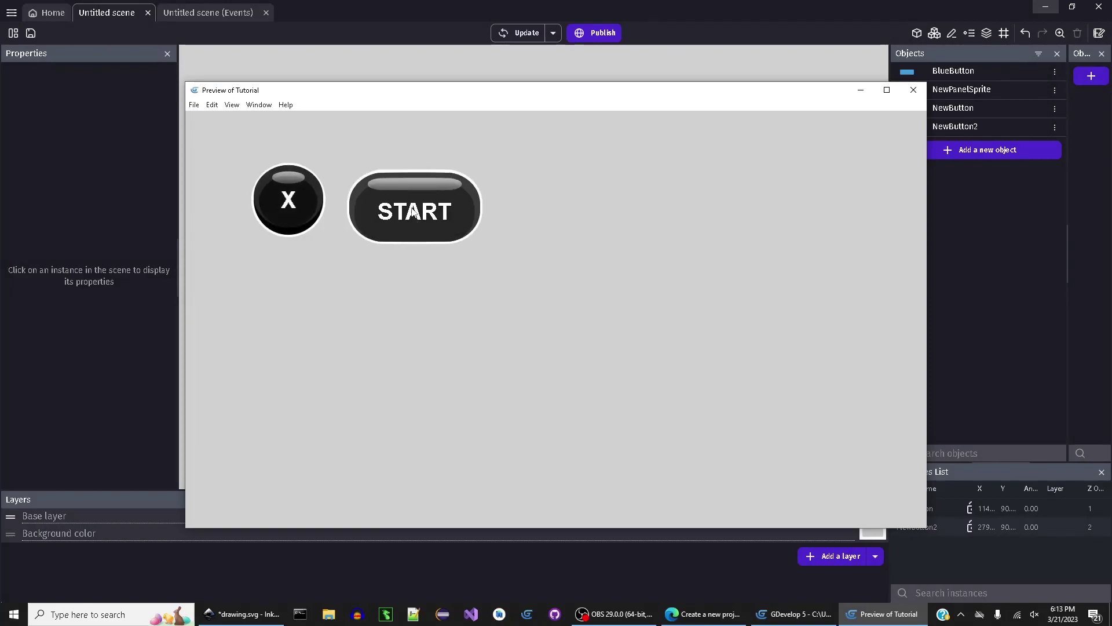
pyautogui.click(914, 90)
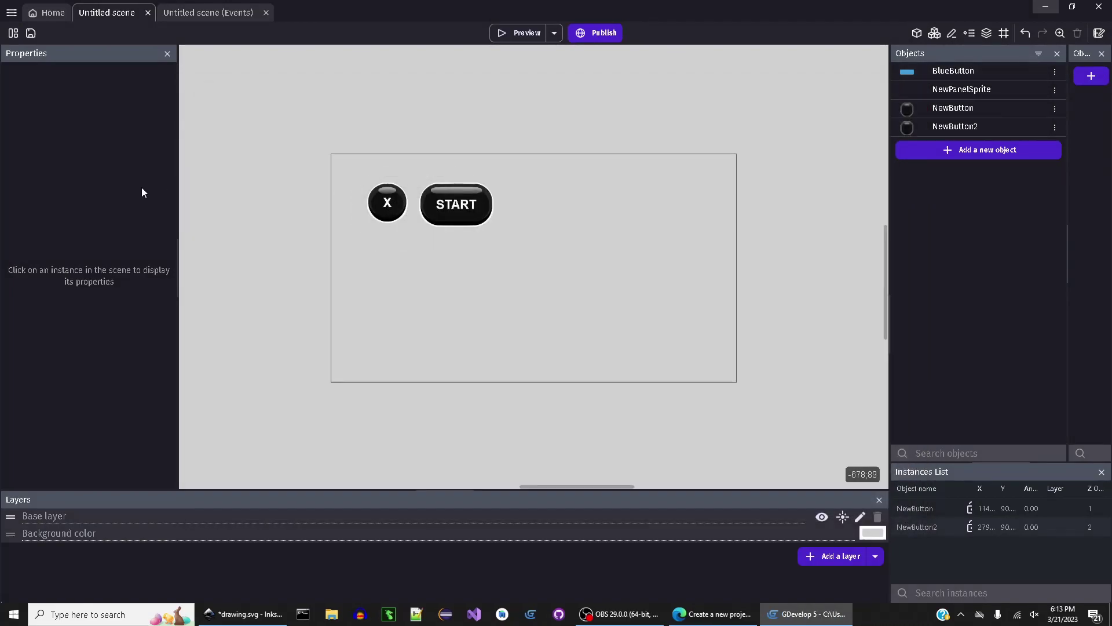
# Change the START instance's height from 140 to 128 and compare it with the X button
pyautogui.click(446, 217)
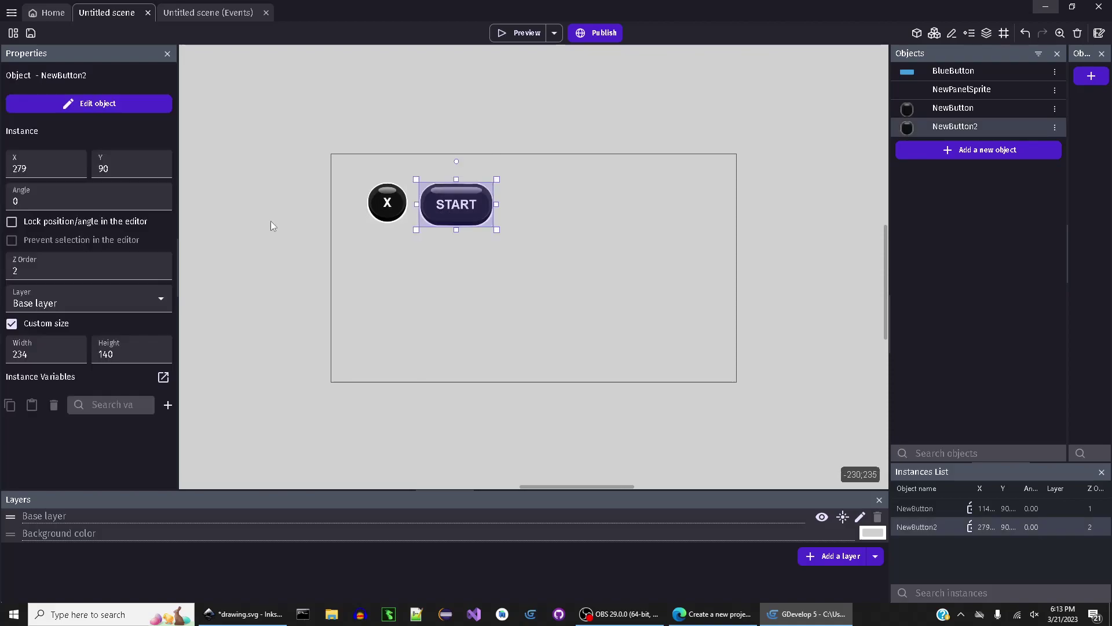
pyautogui.click(387, 204)
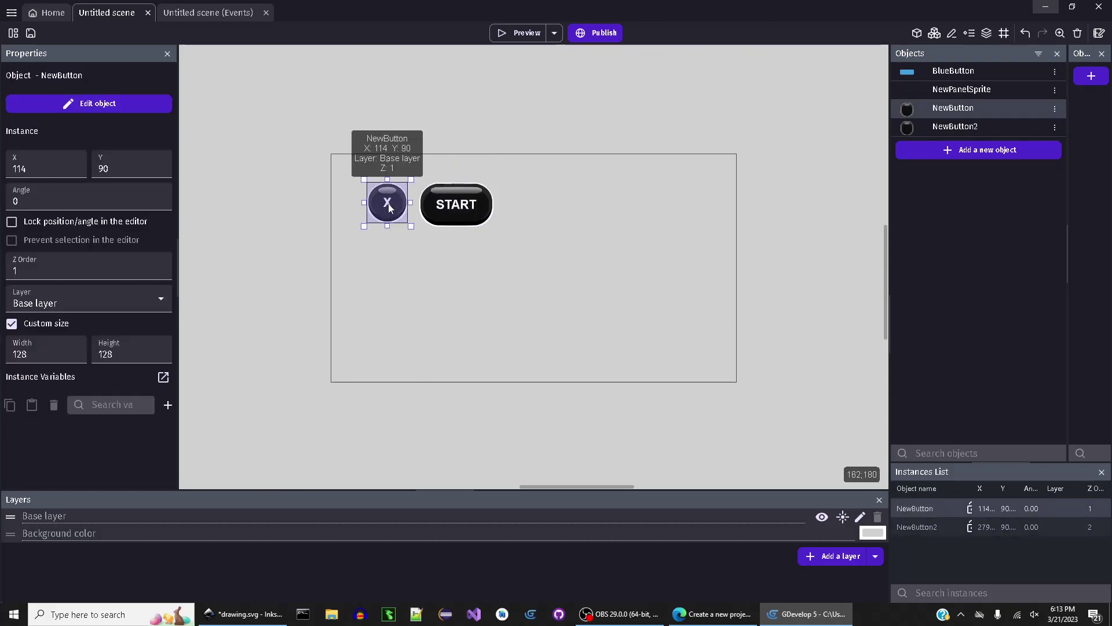
pyautogui.click(456, 208)
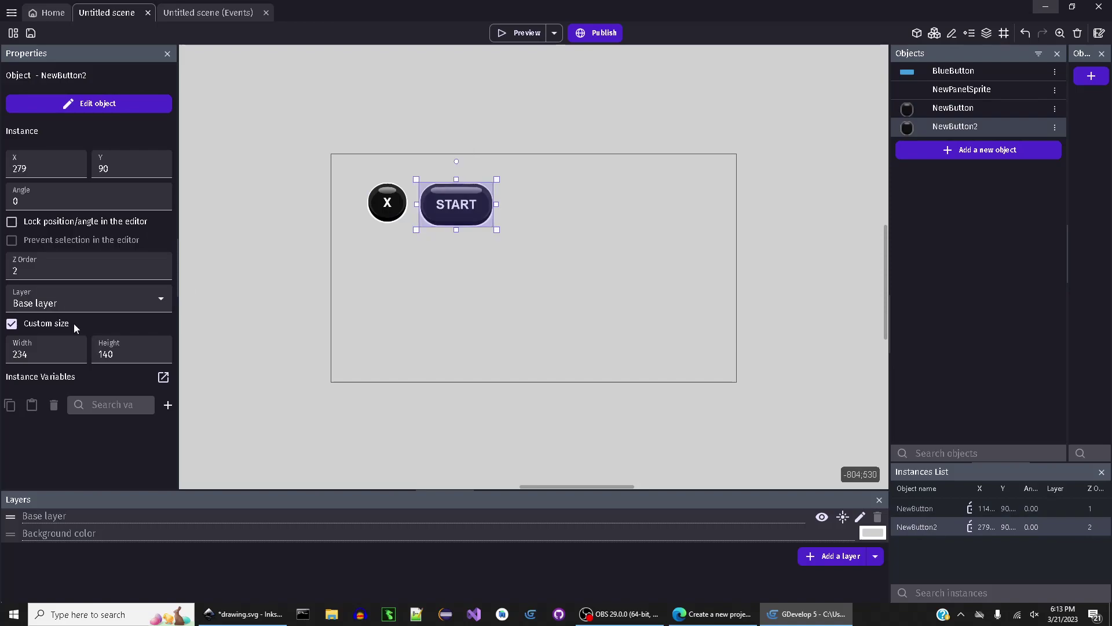
pyautogui.doubleClick(103, 354)
pyautogui.write('128')
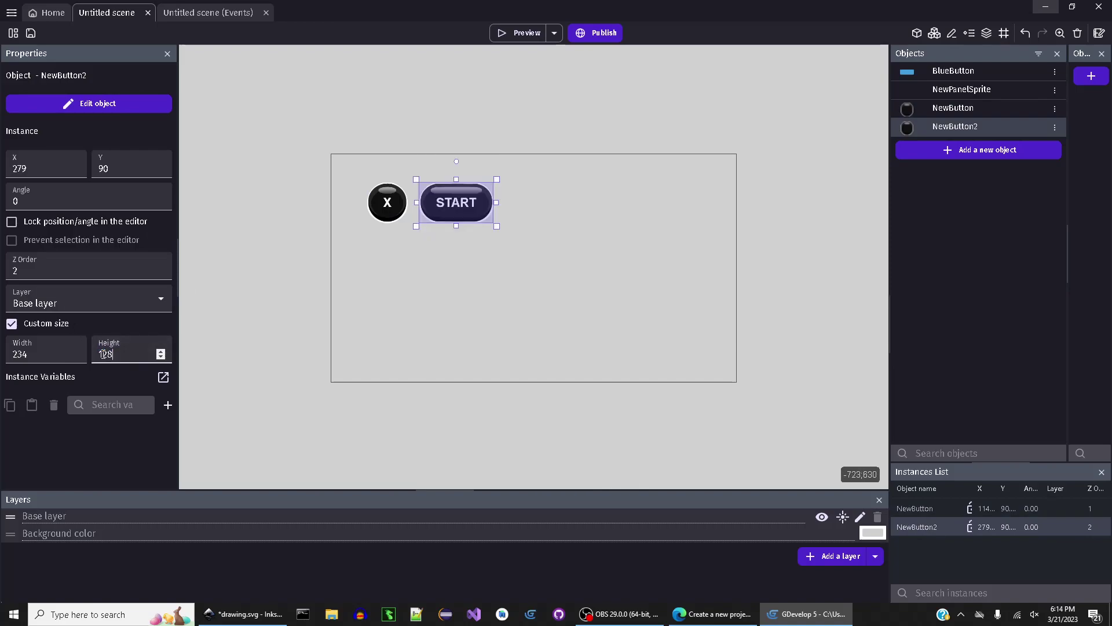
pyautogui.click(457, 264)
pyautogui.click(467, 200)
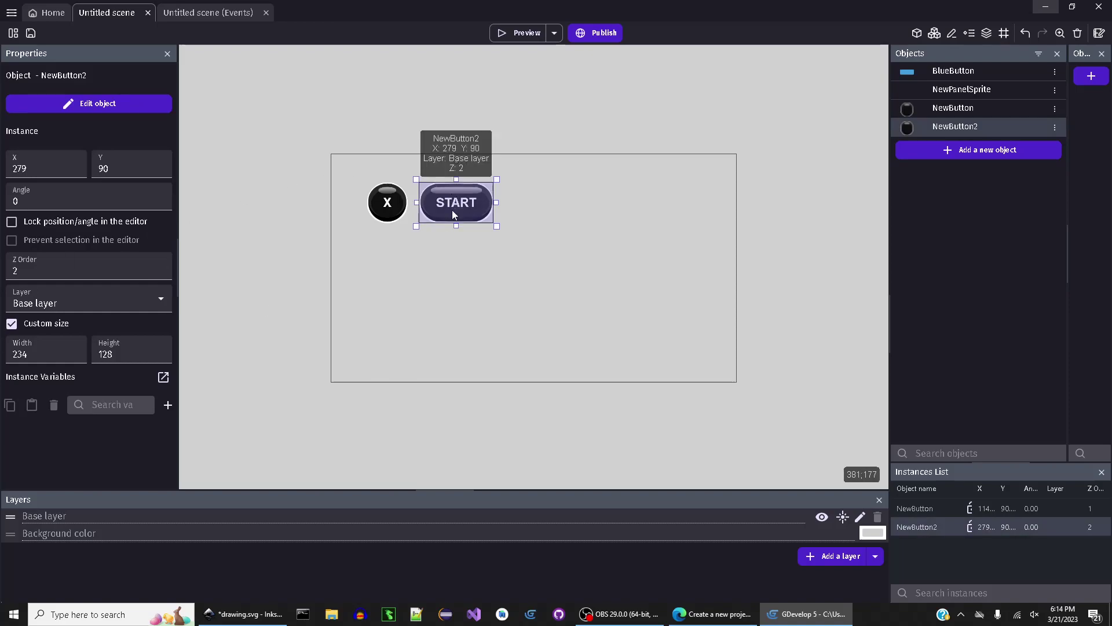
pyautogui.click(405, 246)
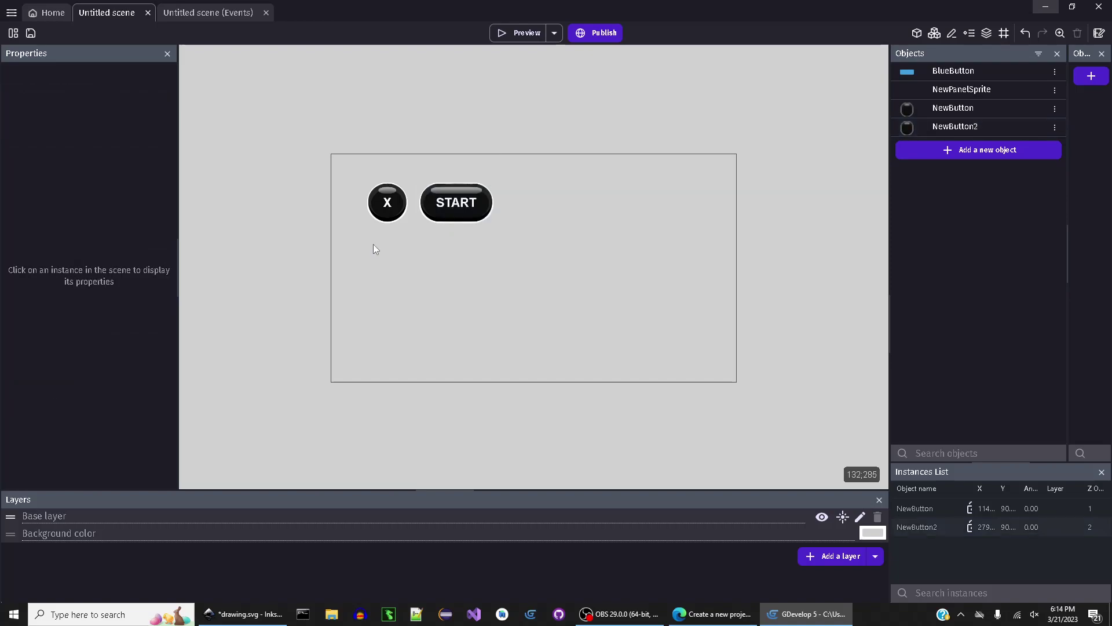
pyautogui.click(456, 203)
pyautogui.click(388, 203)
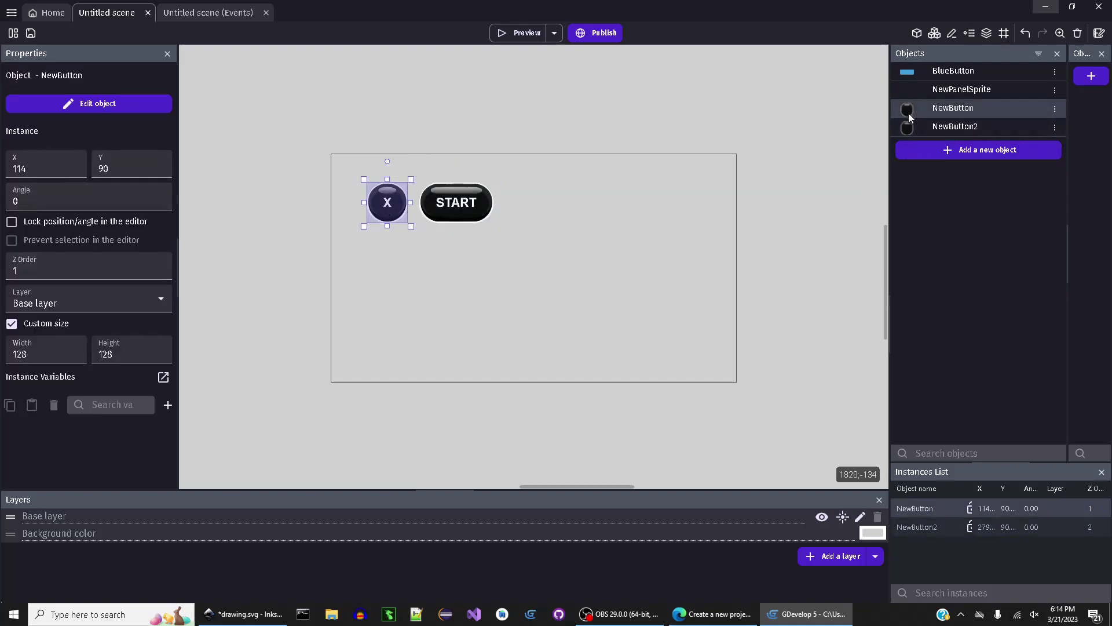
# Duplicate NewButton2 as NewButton22 and change its label from START to 'SAVE YOUR GAME'
pyautogui.rightClick(937, 131)
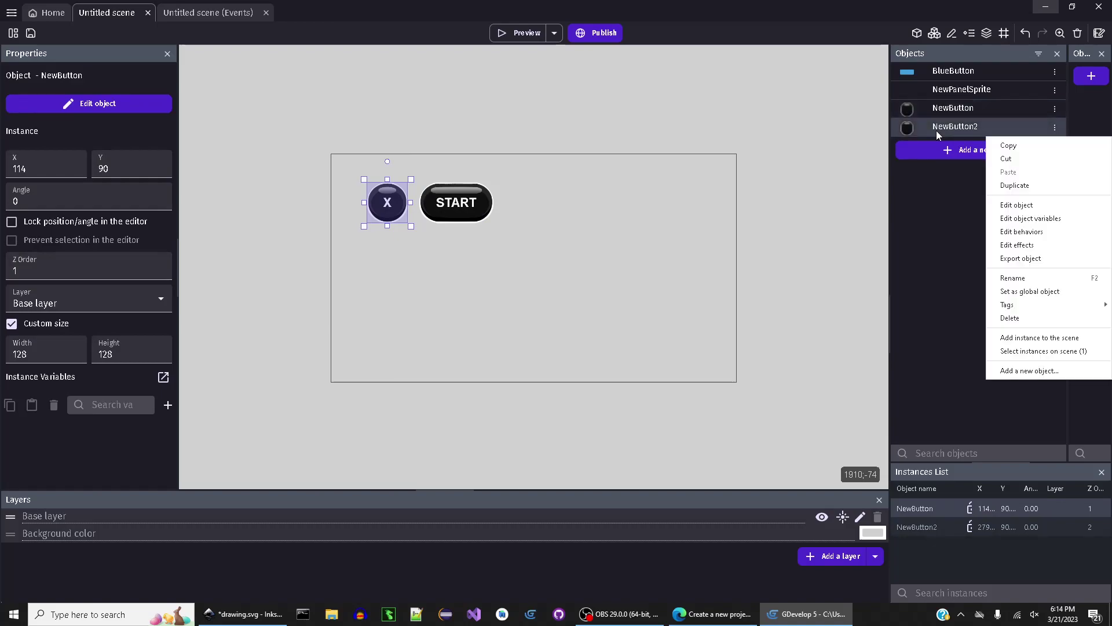
pyautogui.click(1021, 184)
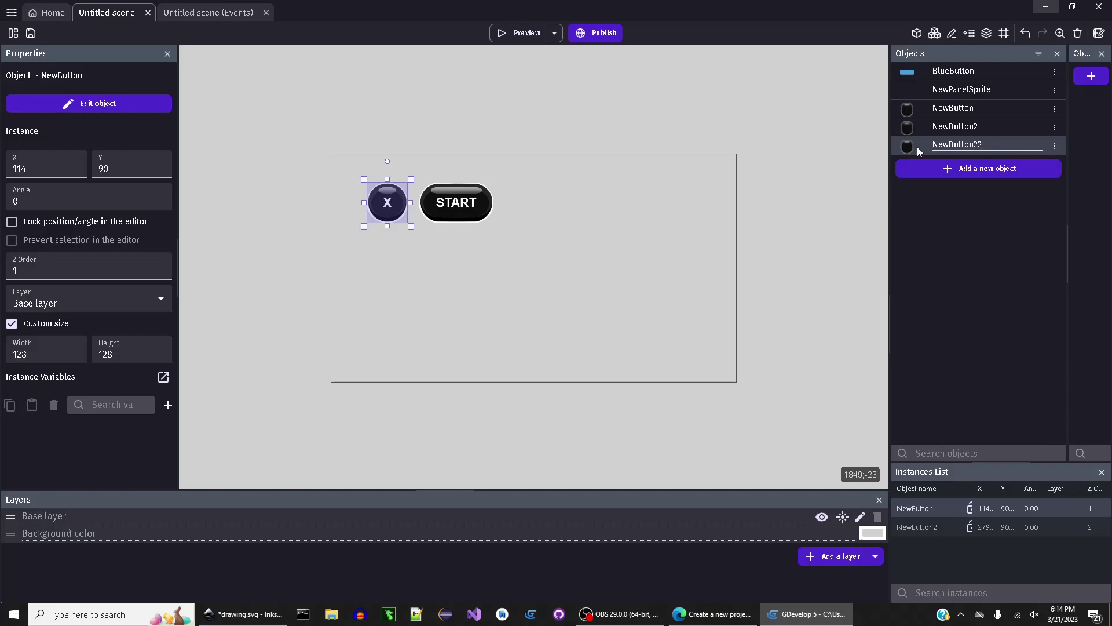
pyautogui.press('Return')
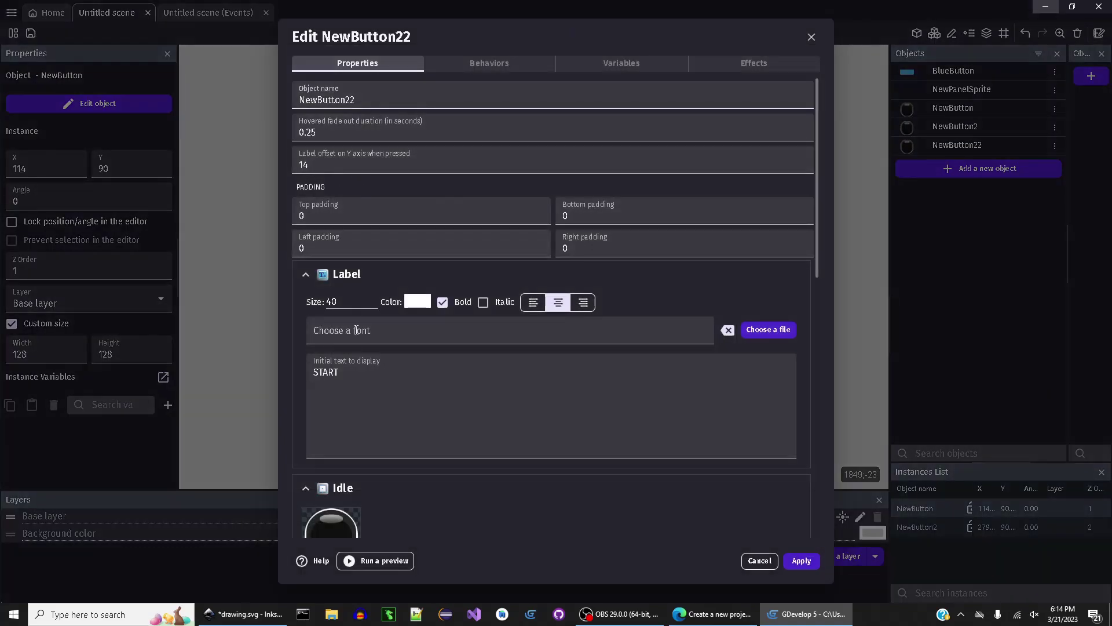
pyautogui.click(346, 373)
pyautogui.doubleClick(346, 373)
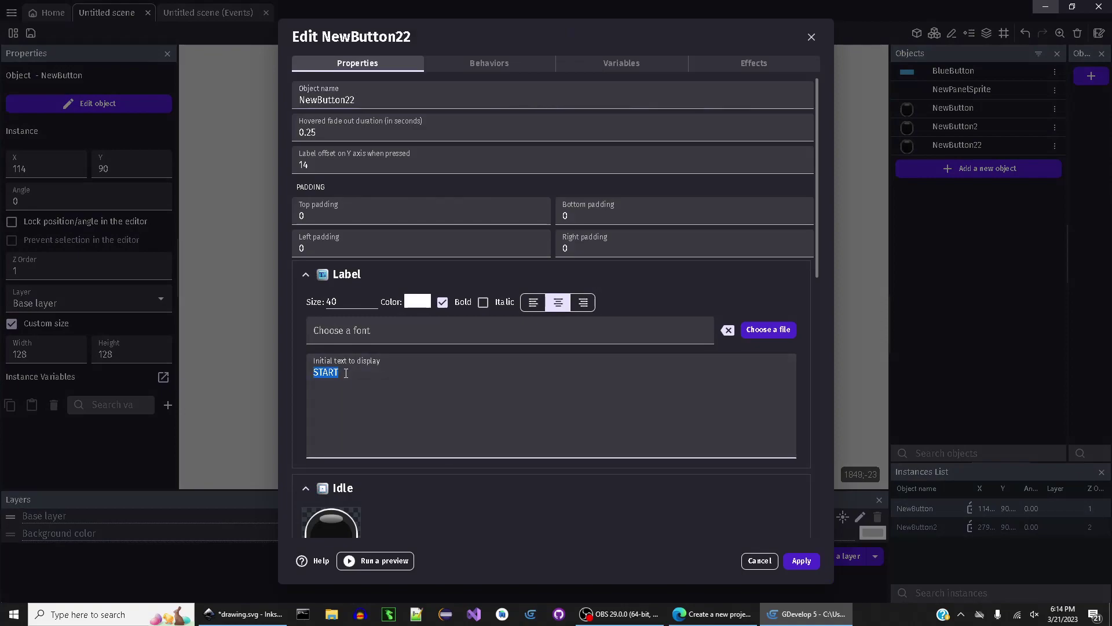
pyautogui.write('SAVE ')
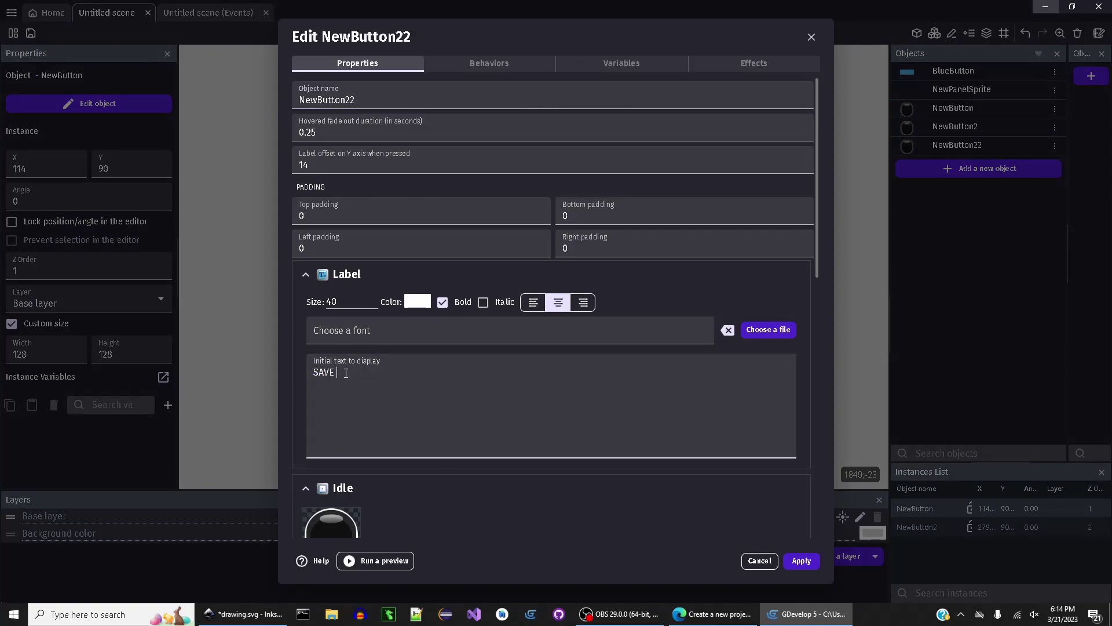
pyautogui.write('YOUR GAME')
pyautogui.click(801, 560)
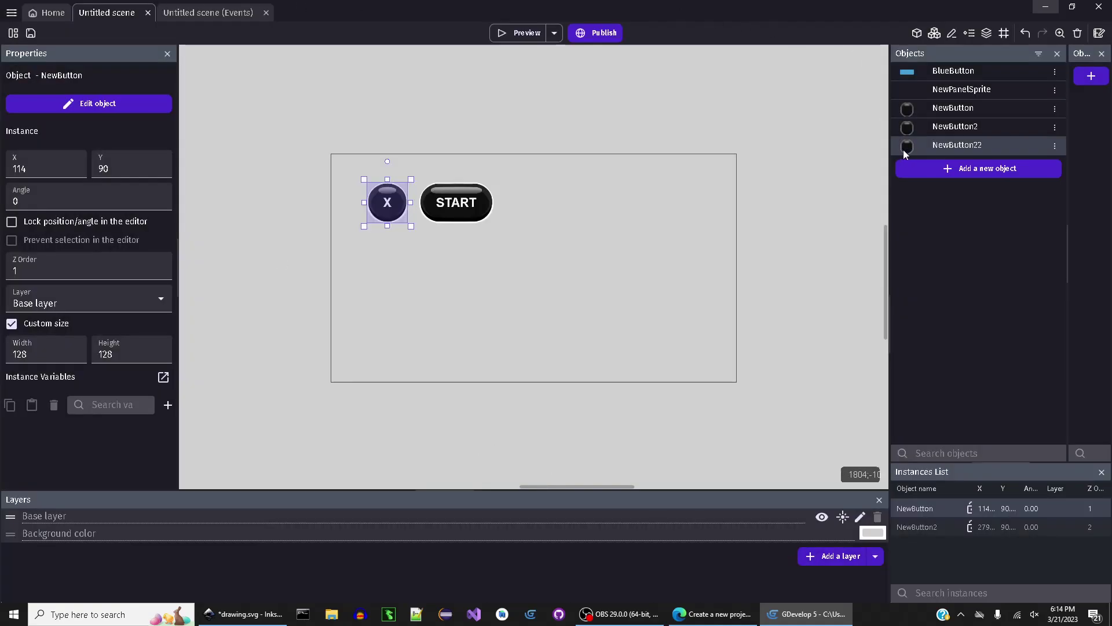
# Place a SAVE YOUR GAME instance right of START with height 128 and Y 90
pyautogui.moveTo(905, 146); pyautogui.dragTo(514, 184)
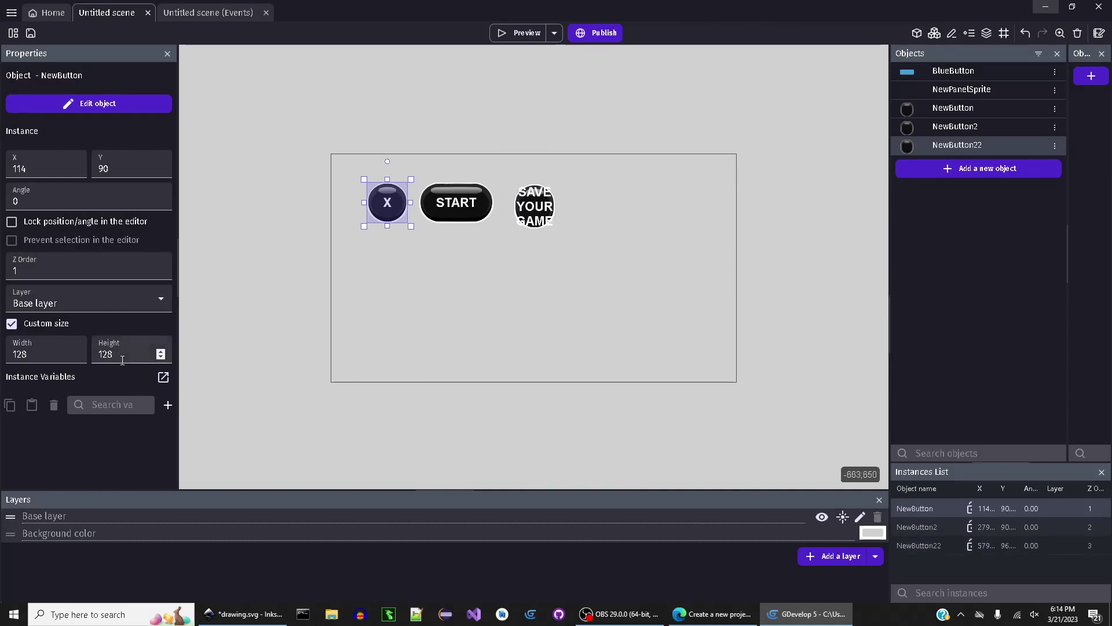
pyautogui.click(521, 219)
pyautogui.click(131, 357)
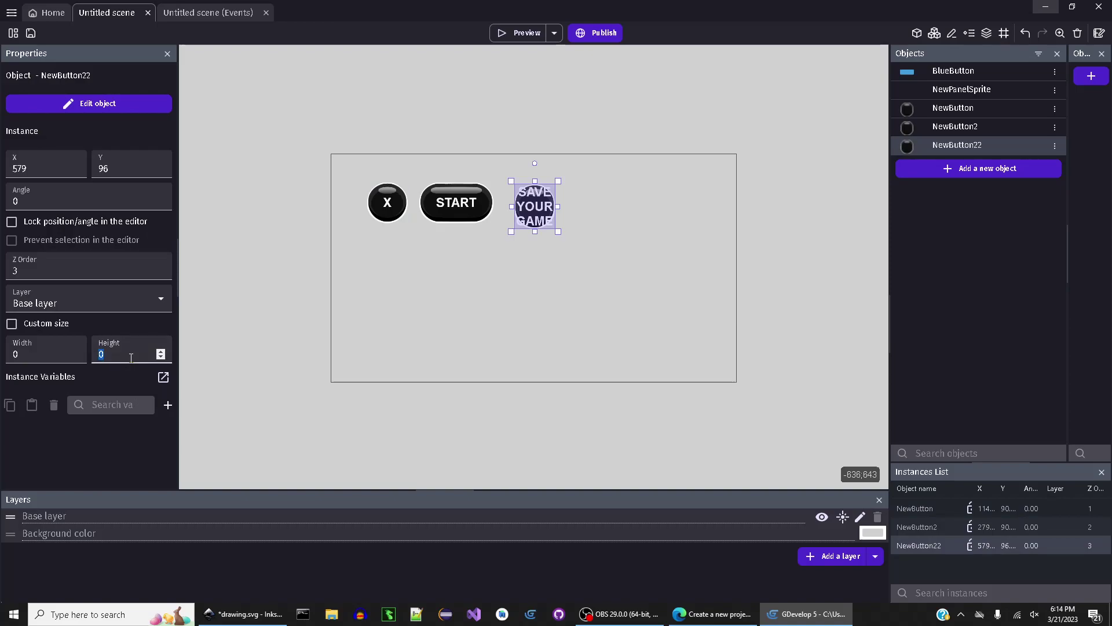
pyautogui.write('128')
pyautogui.click(117, 172)
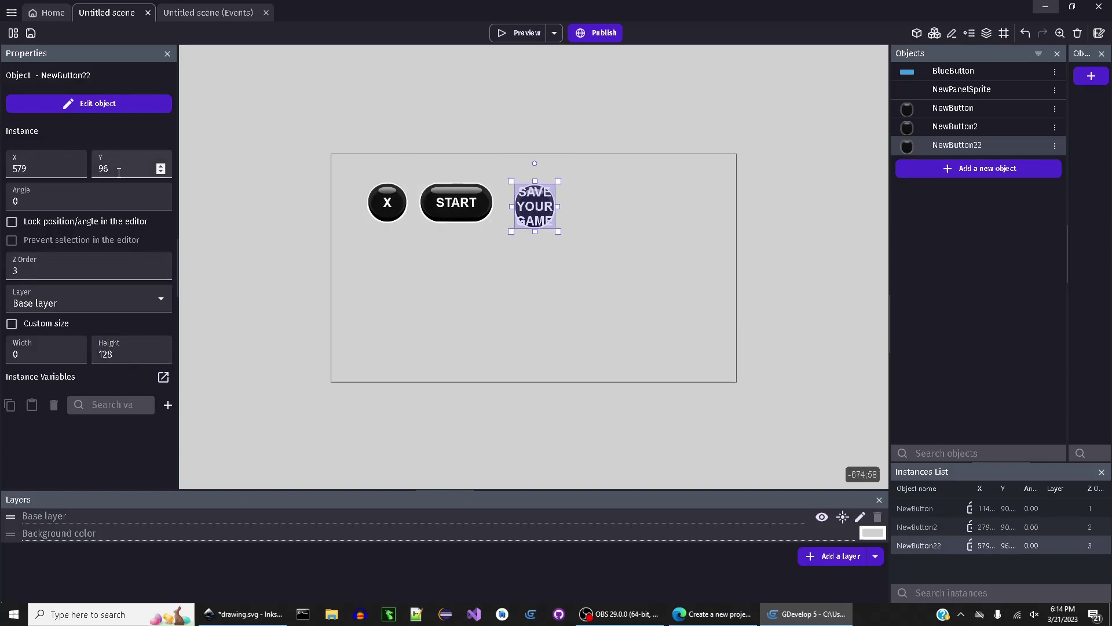
pyautogui.write('90')
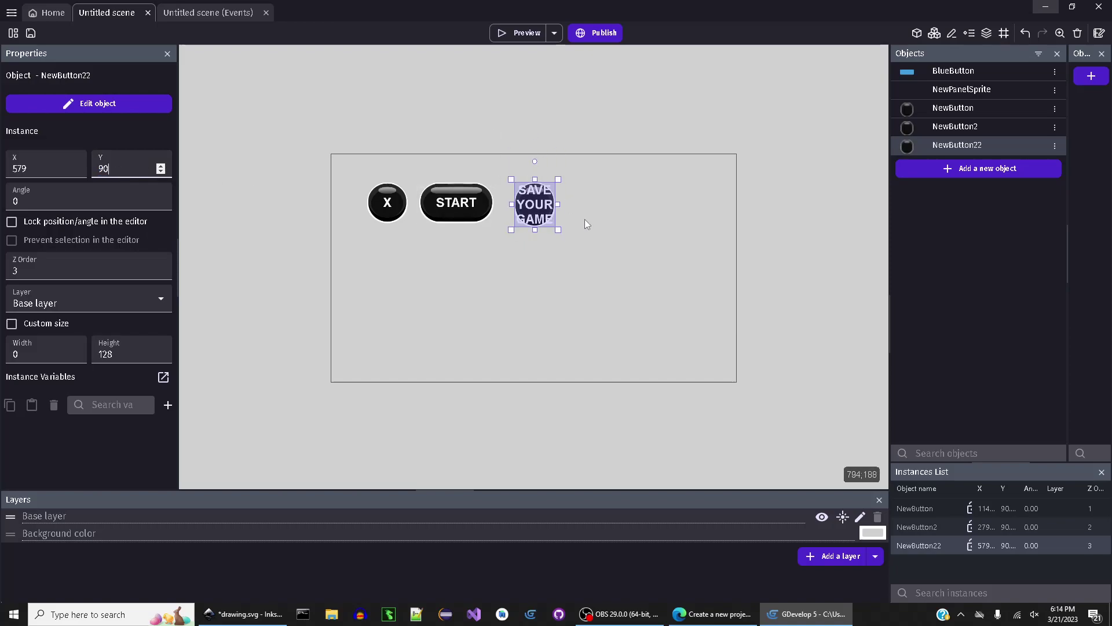
pyautogui.click(559, 203)
# Widen SAVE YOUR GAME onto one line, nudge START left, and set all three buttons to Y 90
pyautogui.moveTo(559, 203); pyautogui.dragTo(613, 204)
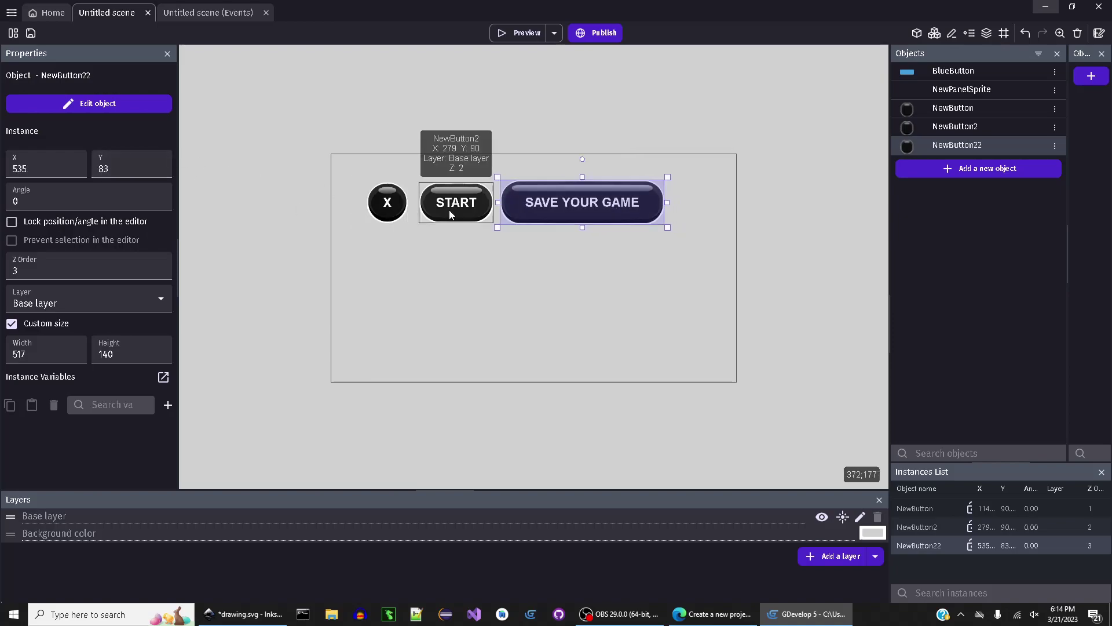
pyautogui.moveTo(450, 210); pyautogui.dragTo(443, 207)
pyautogui.moveTo(284, 128); pyautogui.dragTo(731, 267)
pyautogui.doubleClick(116, 167)
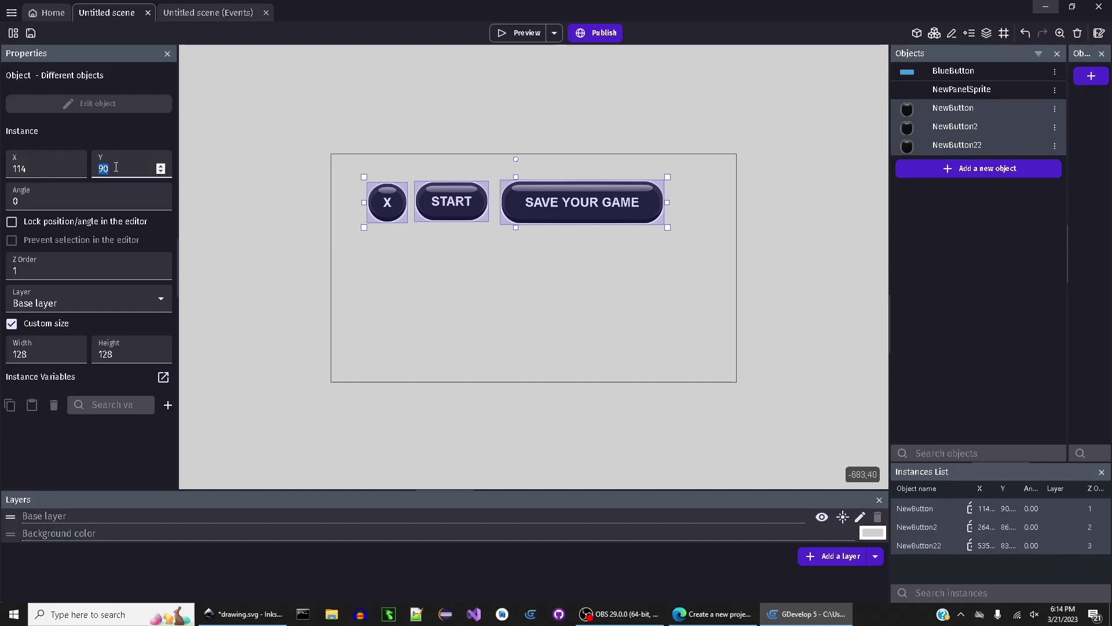
pyautogui.write('90')
pyautogui.click(283, 196)
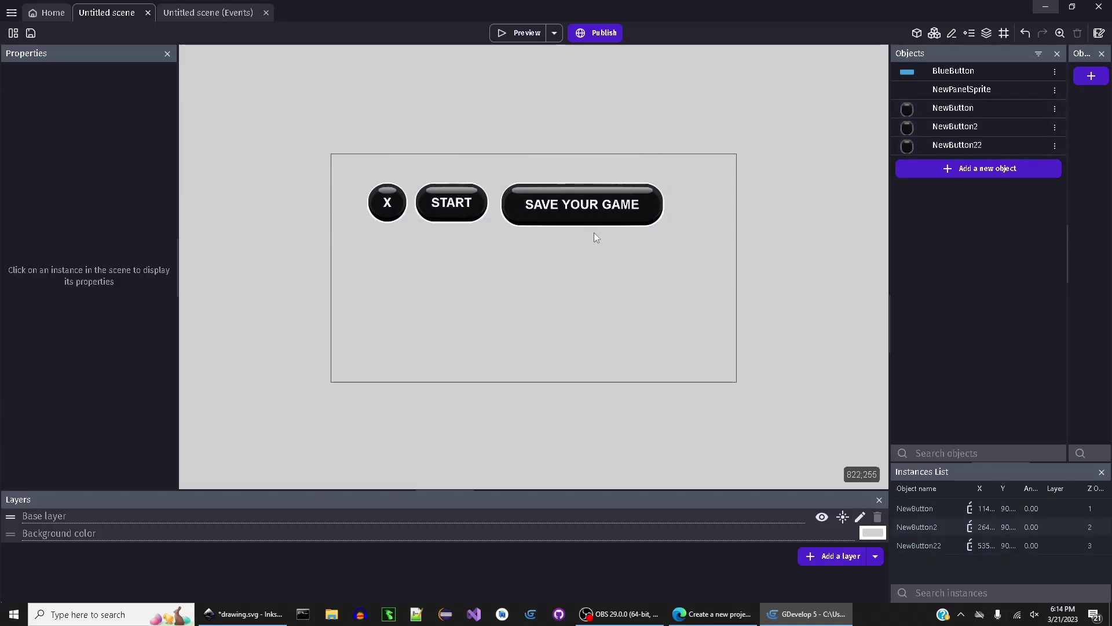
# Confirm SAVE YOUR GAME sits at Y 90 and launch a scene preview
pyautogui.click(588, 218)
pyautogui.click(108, 167)
pyautogui.doubleClick(110, 167)
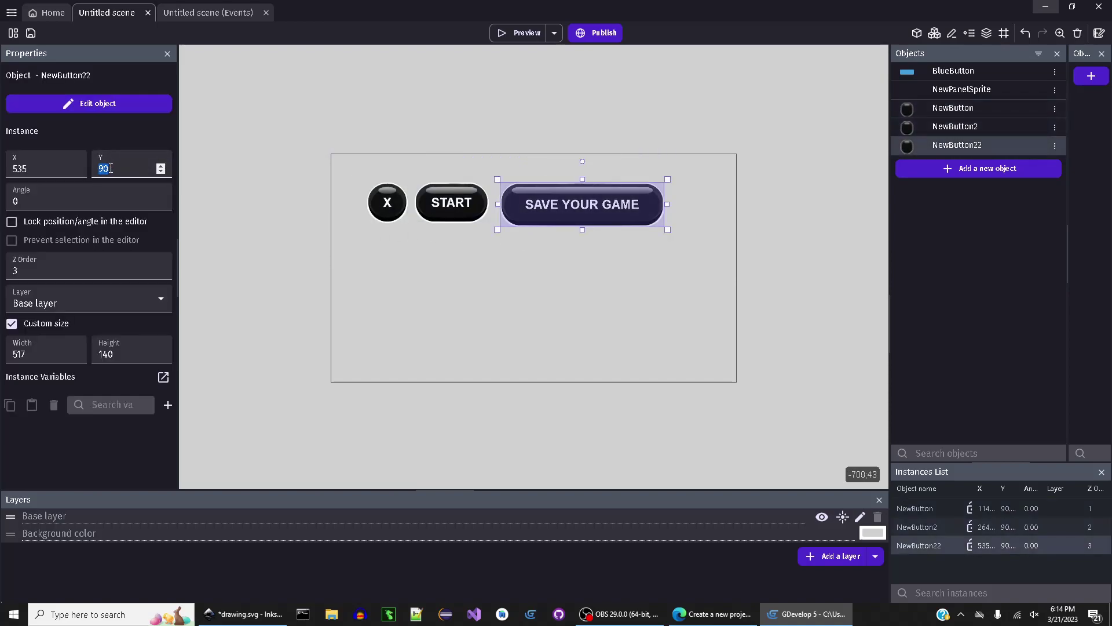
pyautogui.click(342, 298)
pyautogui.click(514, 32)
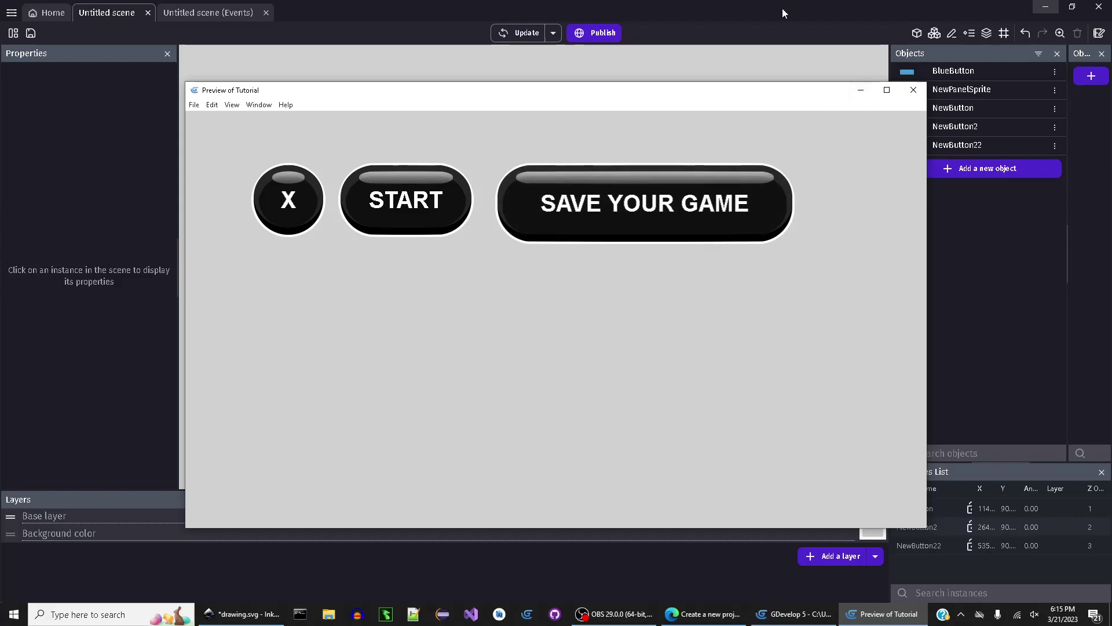
# Set the SAVE YOUR GAME button's height to 135 and check it in a new preview
pyautogui.click(914, 90)
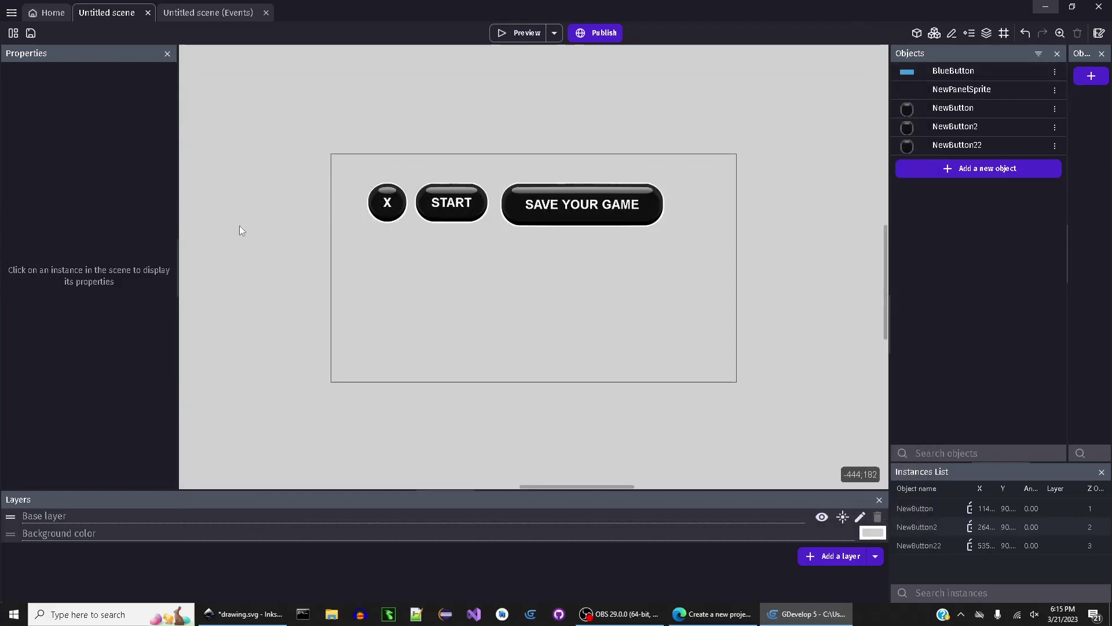
pyautogui.click(615, 212)
pyautogui.doubleClick(122, 357)
pyautogui.write('1')
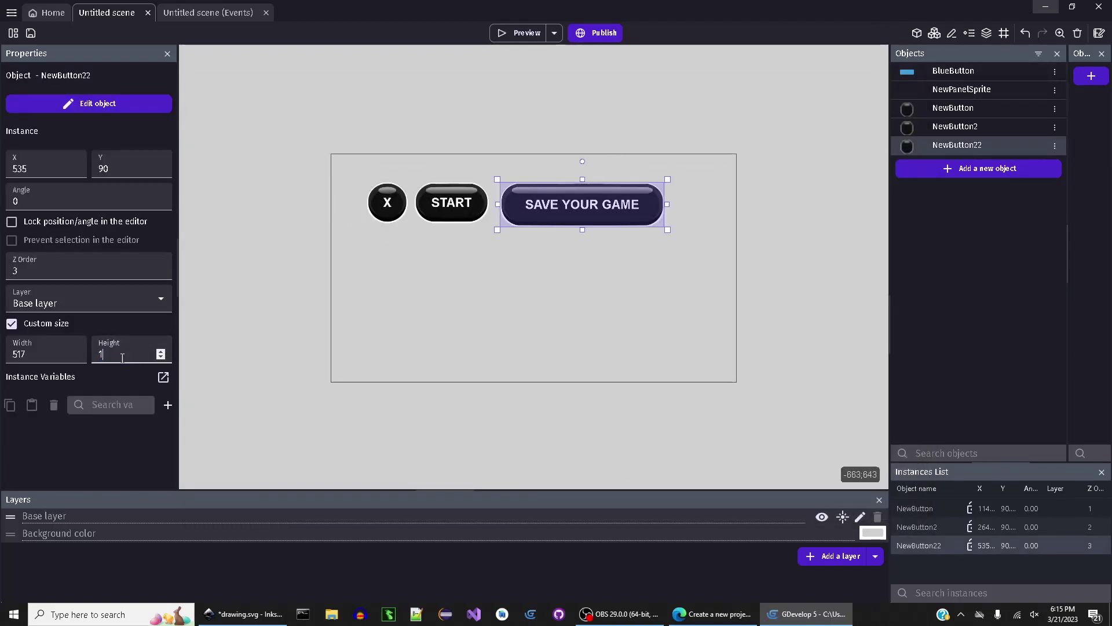
pyautogui.write('35')
pyautogui.click(539, 254)
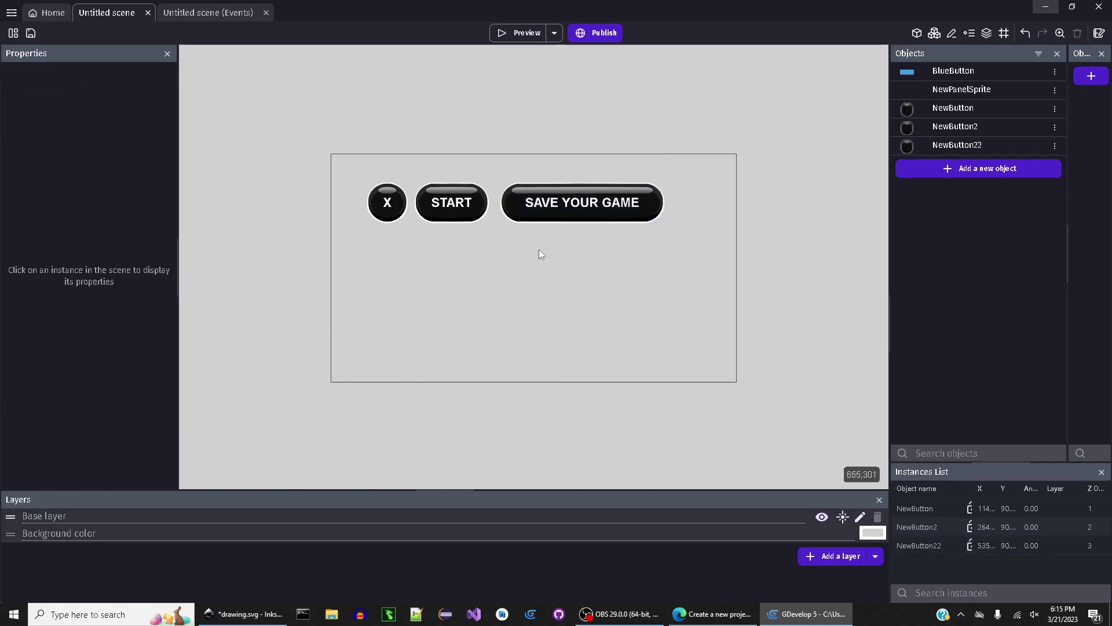
pyautogui.click(528, 32)
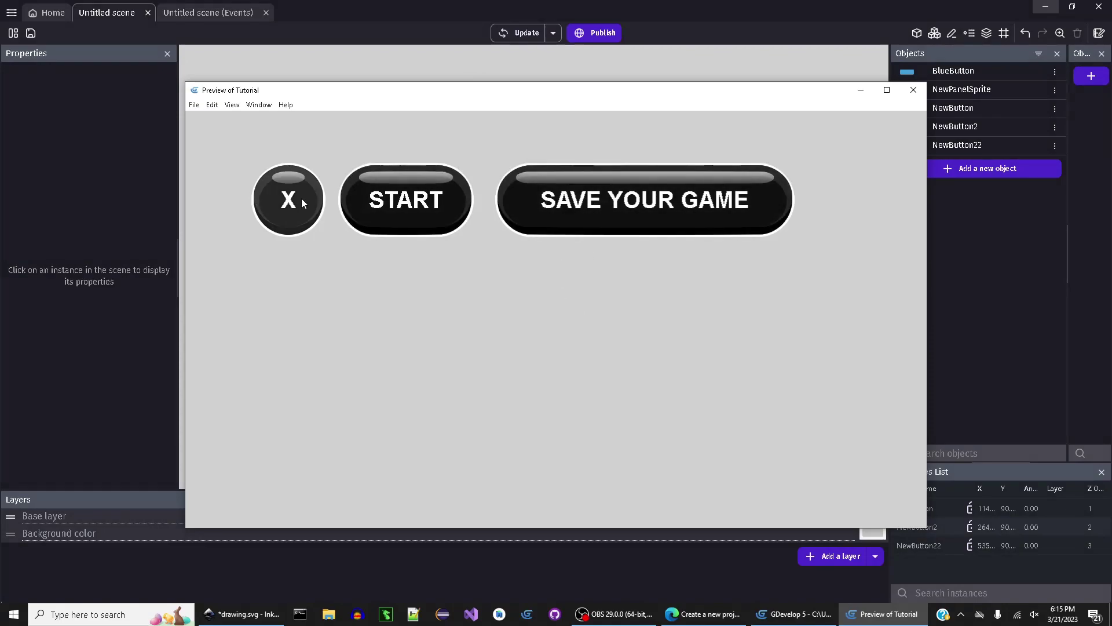
pyautogui.click(914, 89)
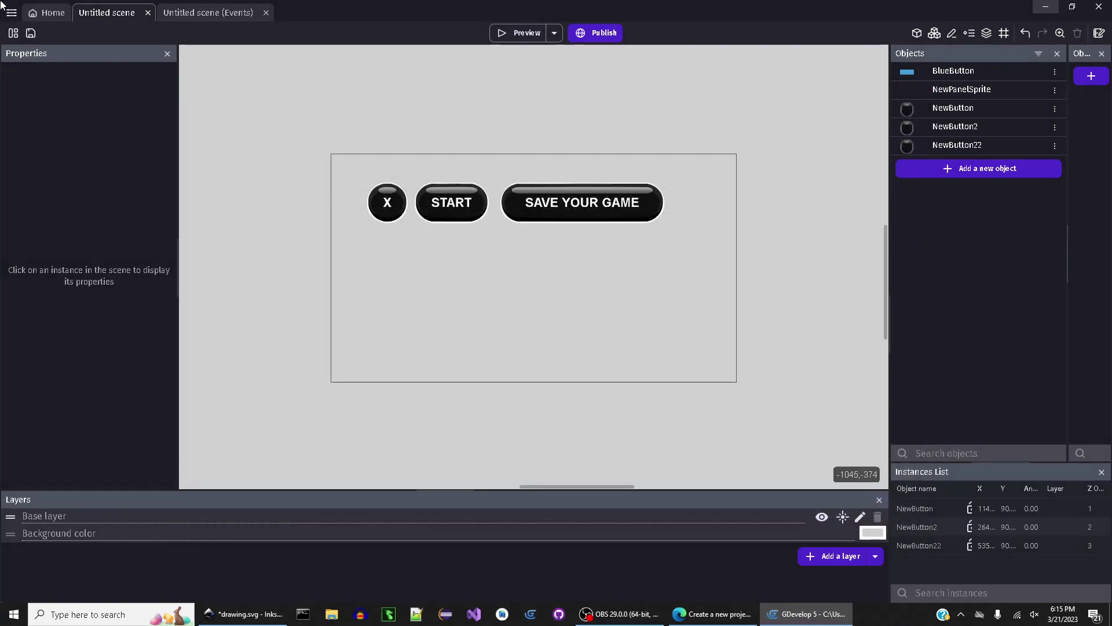
# Minimise GDevelop and scroll through the itch.io Glossy Button Pack page's details, pricing and uploads
pyautogui.click(1046, 7)
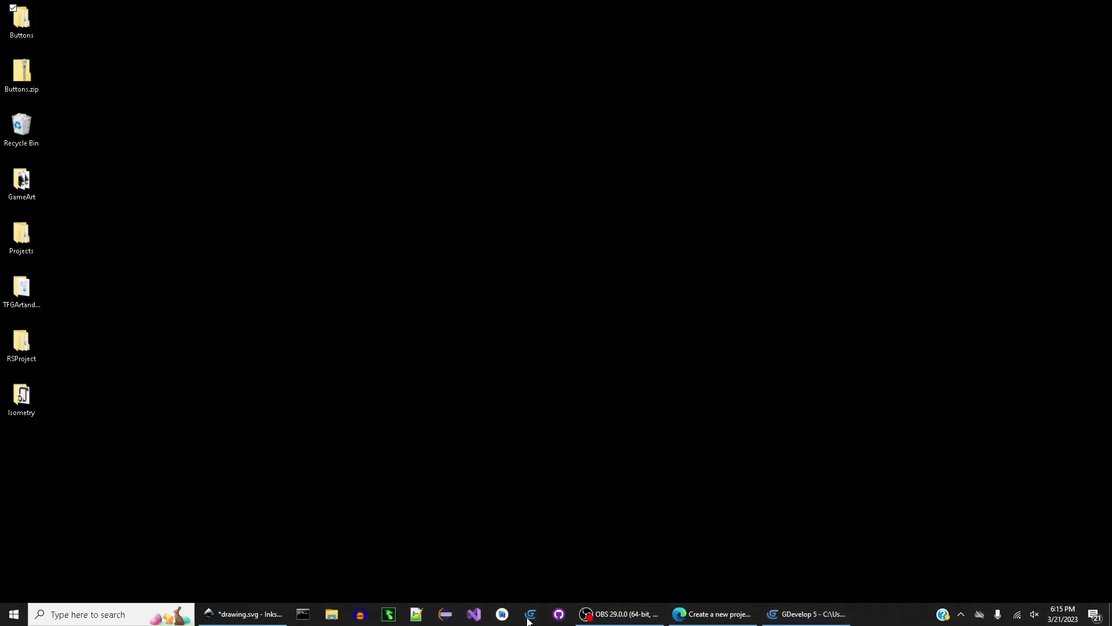
pyautogui.click(705, 618)
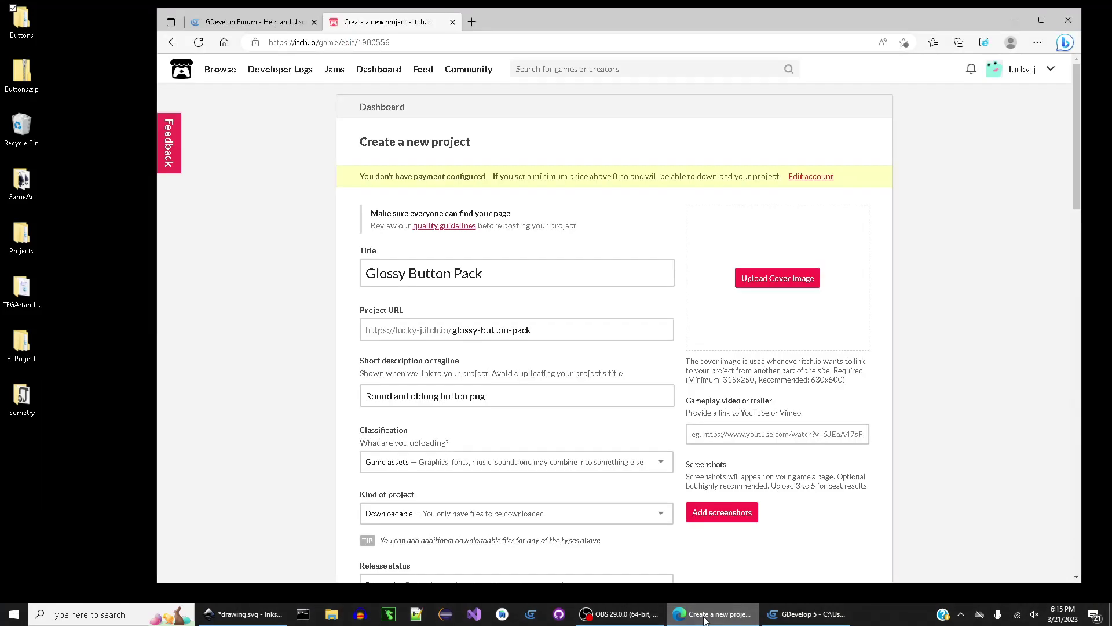
pyautogui.scroll(-6, 327, 324)
pyautogui.scroll(-2, 324, 344)
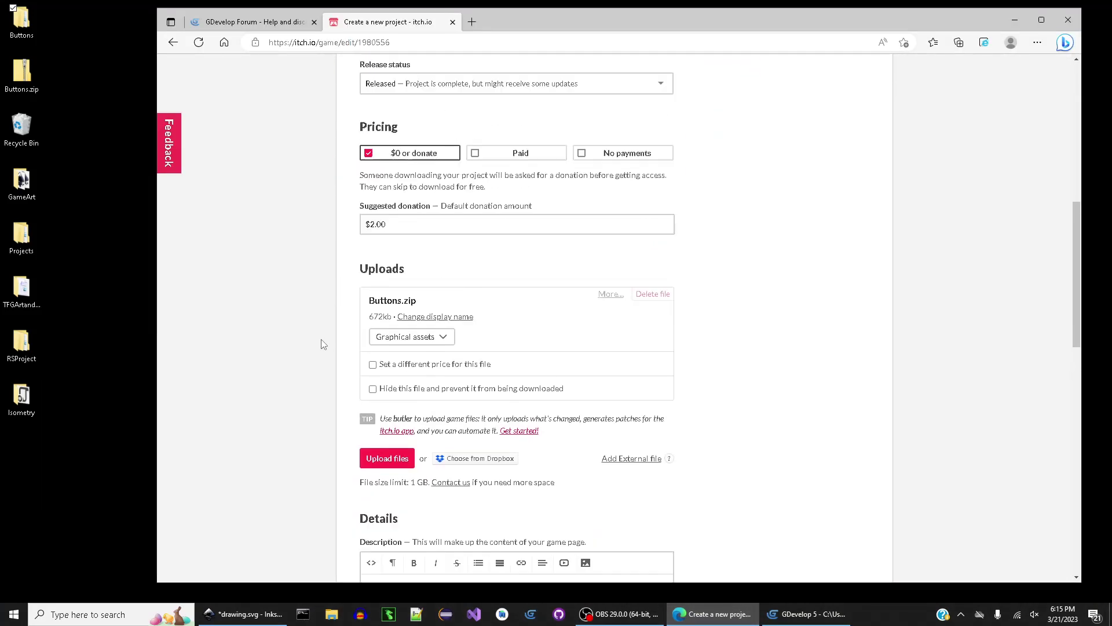
pyautogui.scroll(8, 324, 345)
pyautogui.scroll(-5, 323, 344)
pyautogui.scroll(-8, 322, 343)
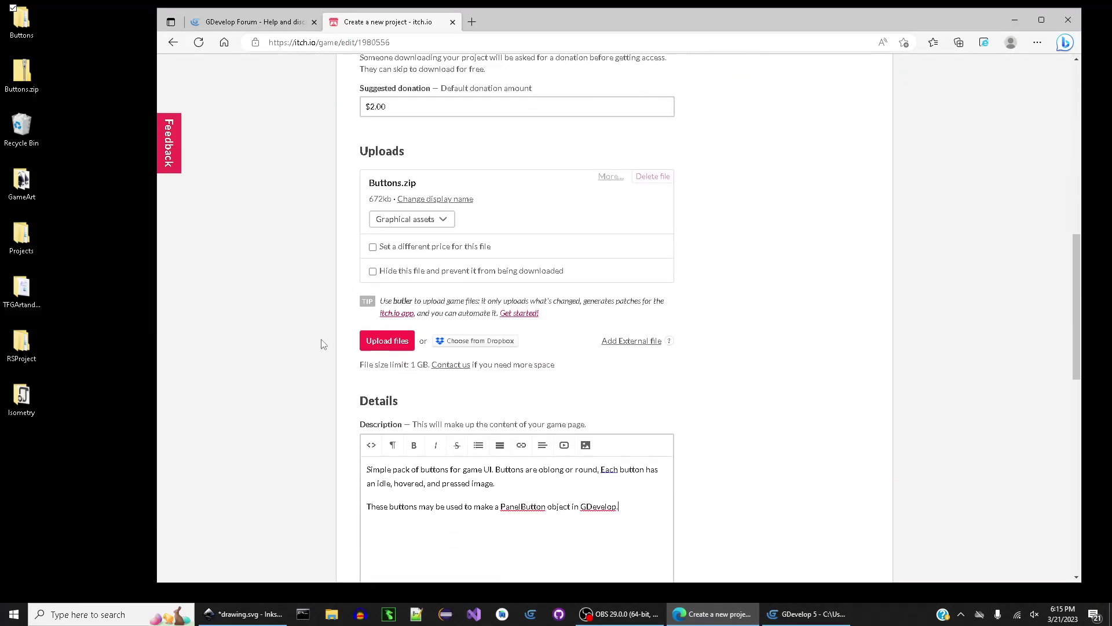
pyautogui.scroll(10, 322, 343)
pyautogui.scroll(1, 327, 326)
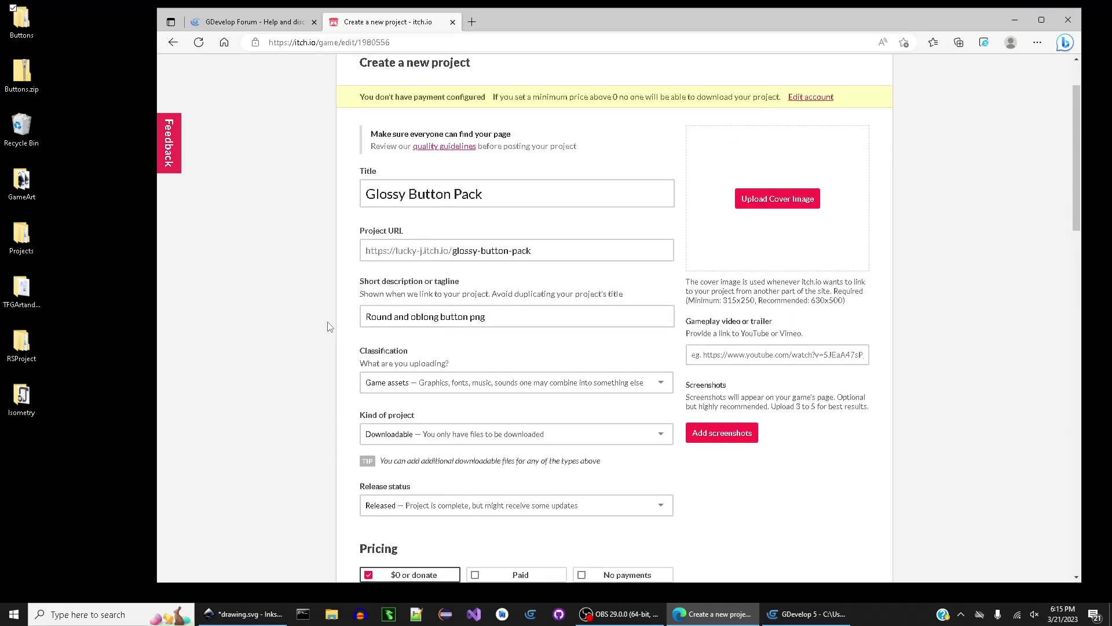
pyautogui.scroll(-7, 328, 326)
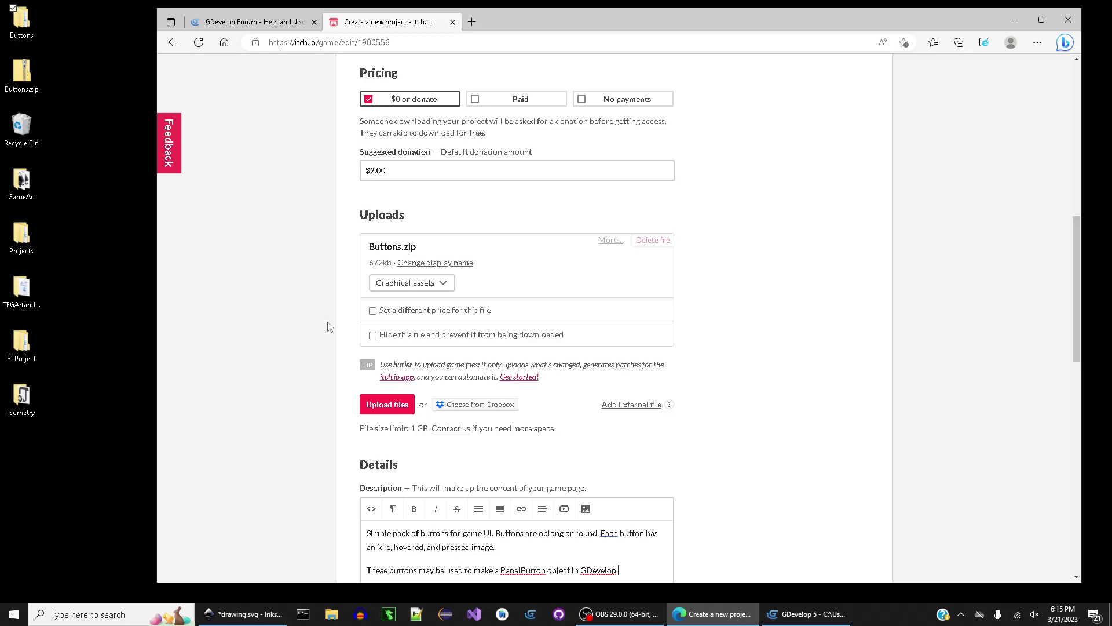
pyautogui.scroll(-3, 249, 303)
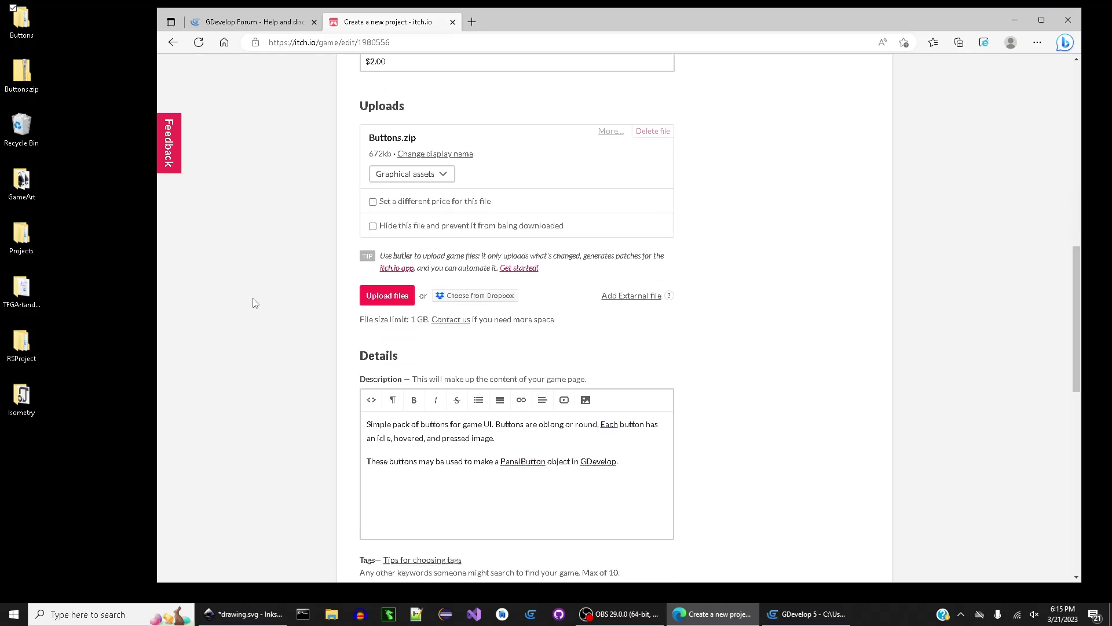
pyautogui.scroll(-4, 253, 303)
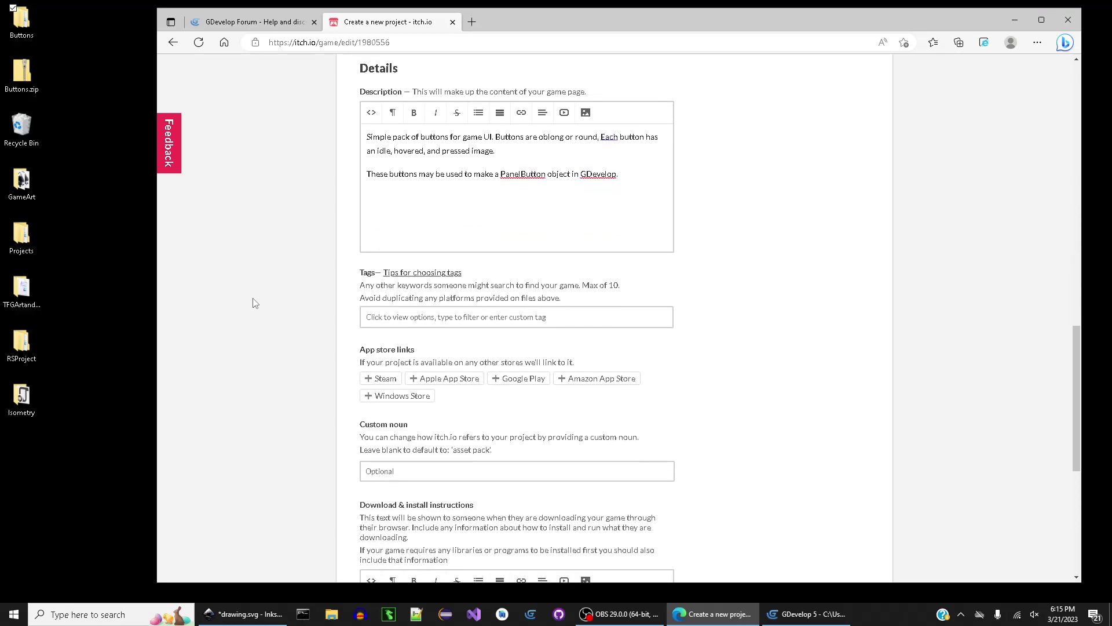
pyautogui.scroll(-4, 253, 303)
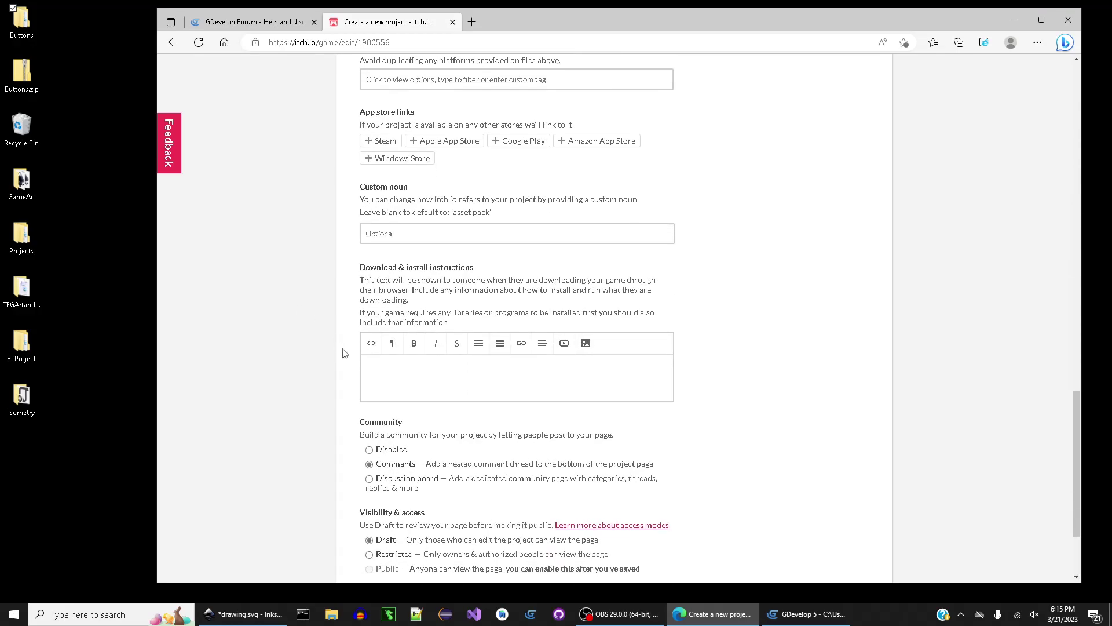
pyautogui.scroll(5, 315, 340)
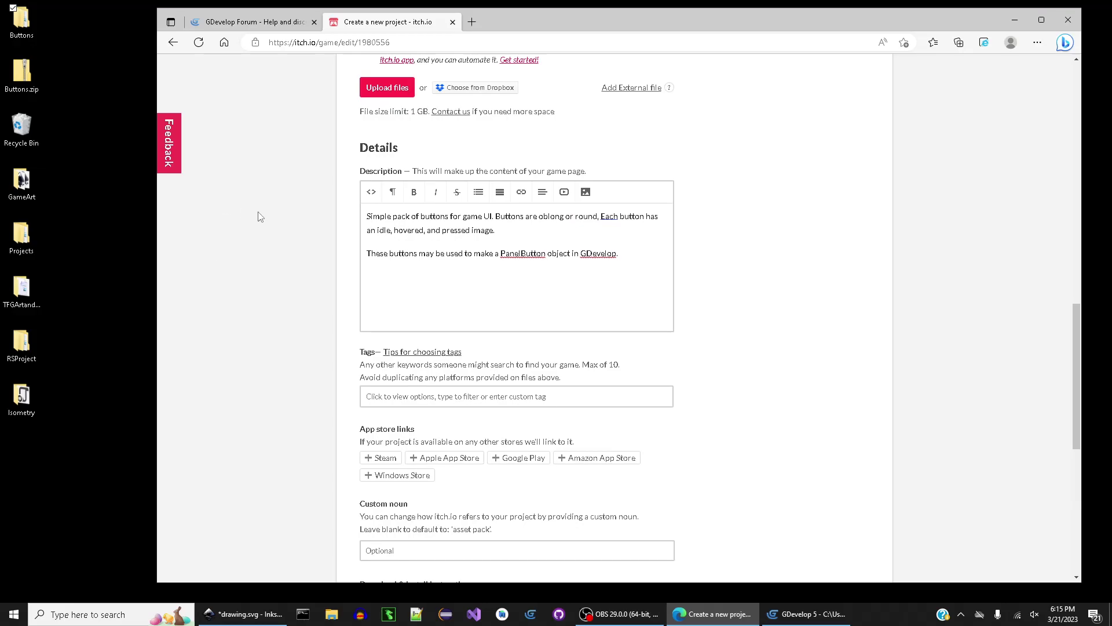
pyautogui.scroll(7, 303, 244)
pyautogui.scroll(5, 306, 245)
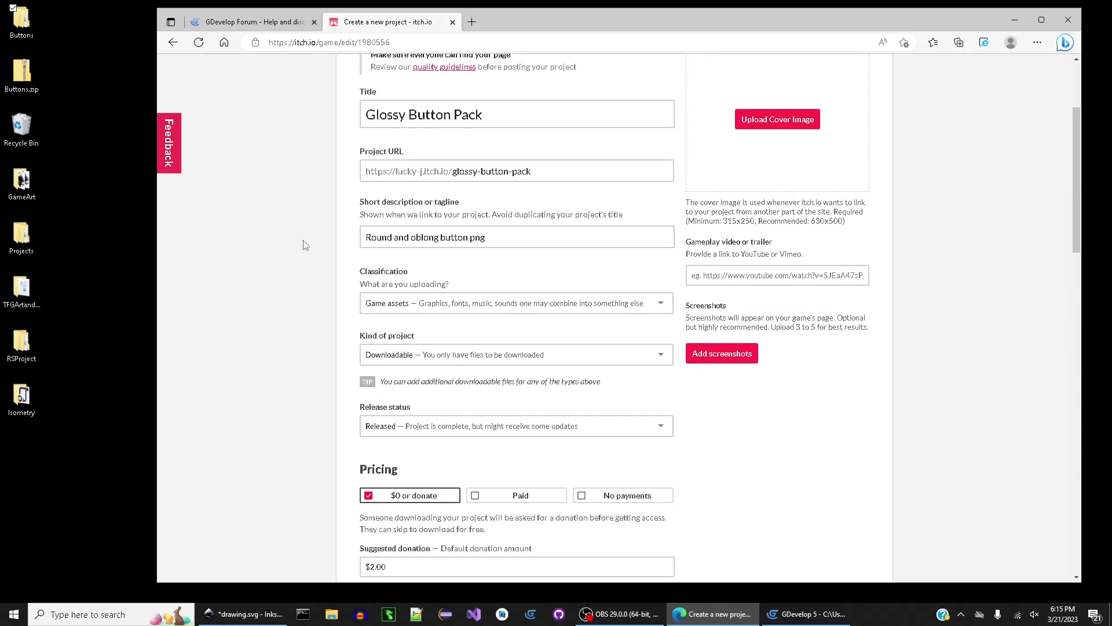
pyautogui.scroll(3, 306, 246)
pyautogui.scroll(-5, 304, 244)
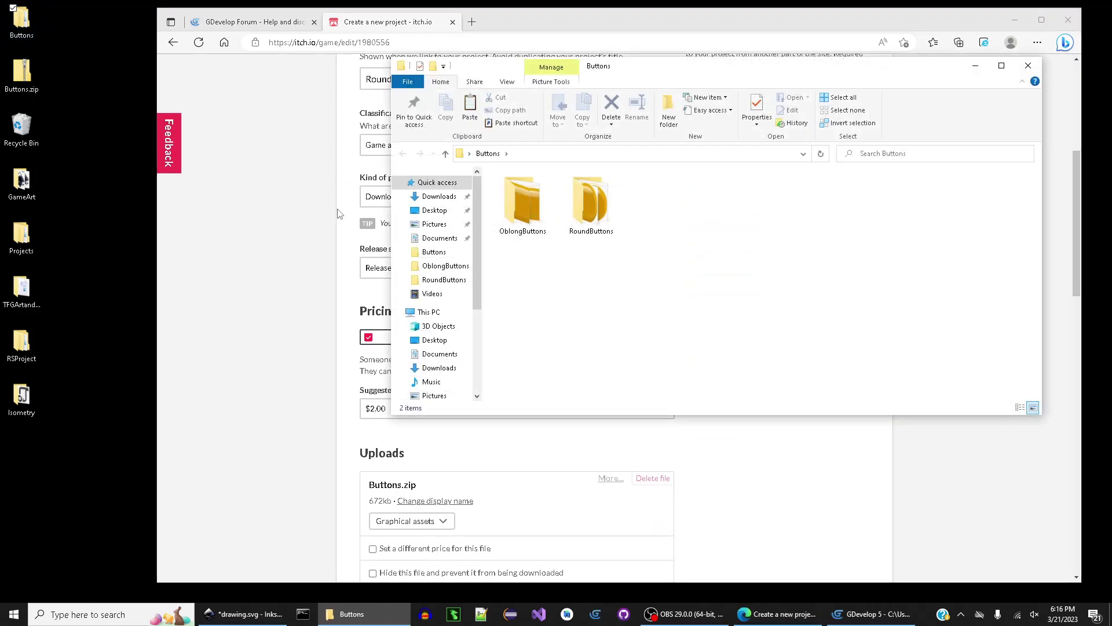
# Browse the images in the OblongButtons folder
pyautogui.doubleClick(521, 205)
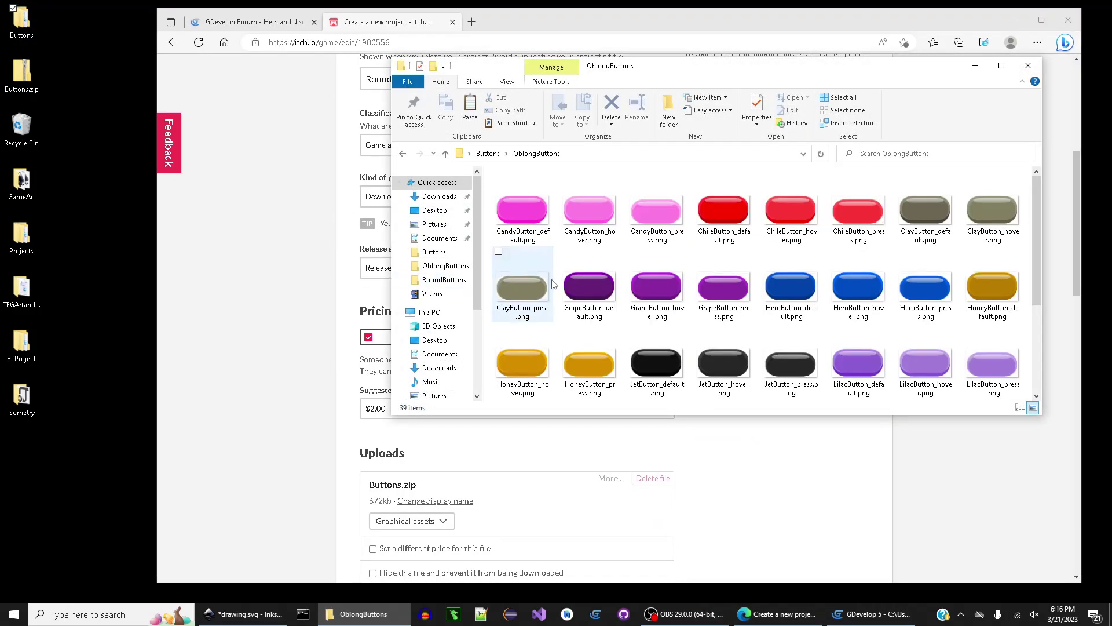
pyautogui.scroll(-2, 553, 283)
pyautogui.scroll(2, 553, 283)
pyautogui.scroll(-2, 559, 264)
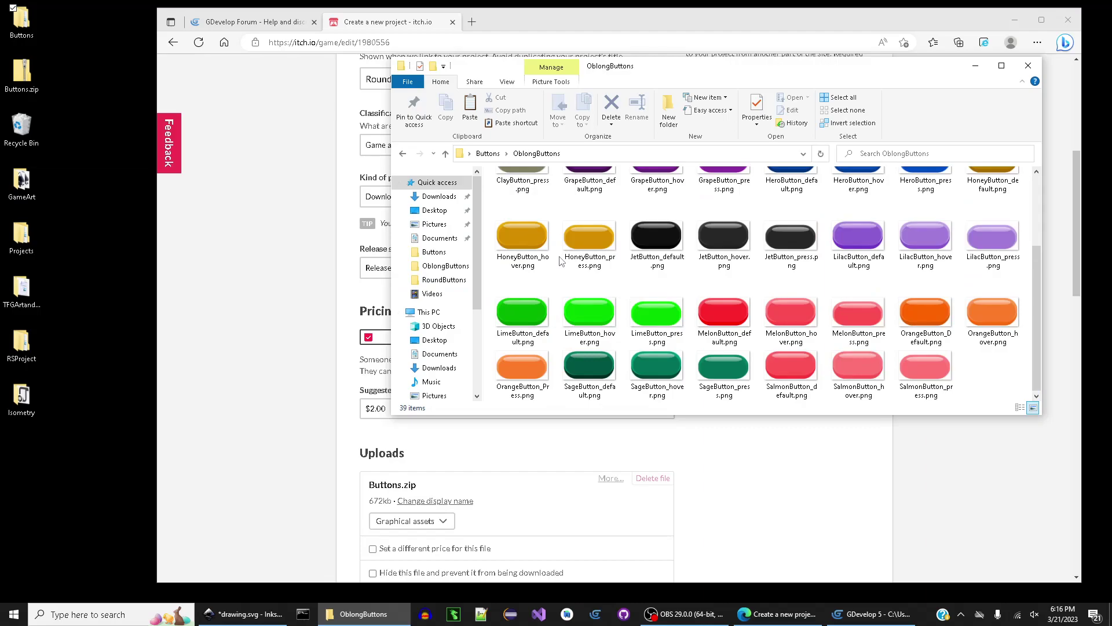
# Go back, browse the RoundButtons folder images, then close File Explorer
pyautogui.click(404, 155)
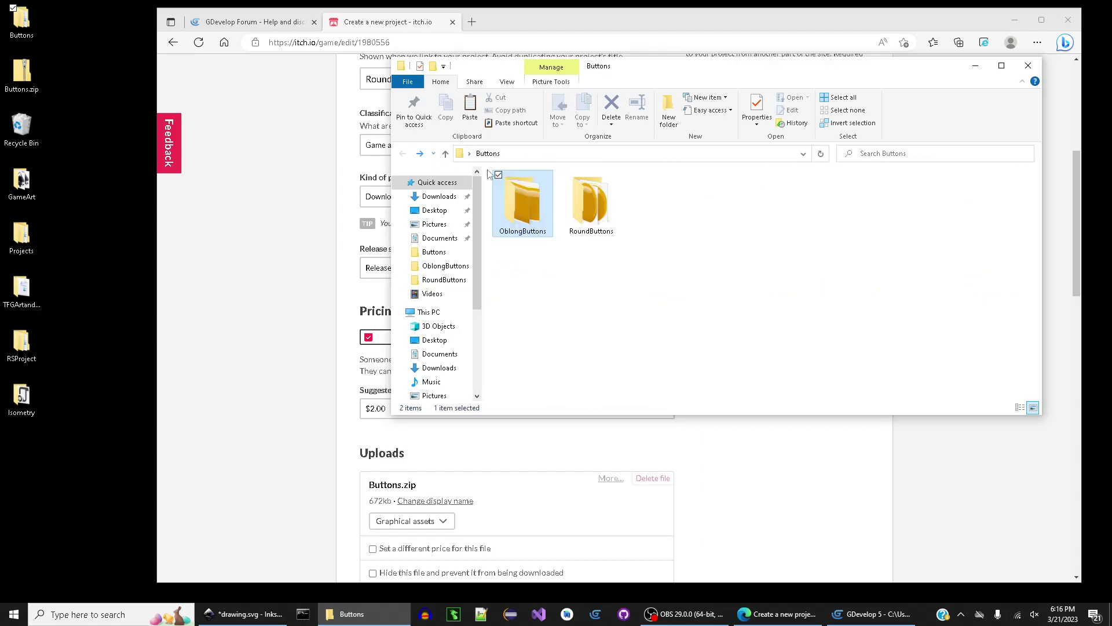
pyautogui.doubleClick(581, 199)
pyautogui.scroll(-2, 545, 226)
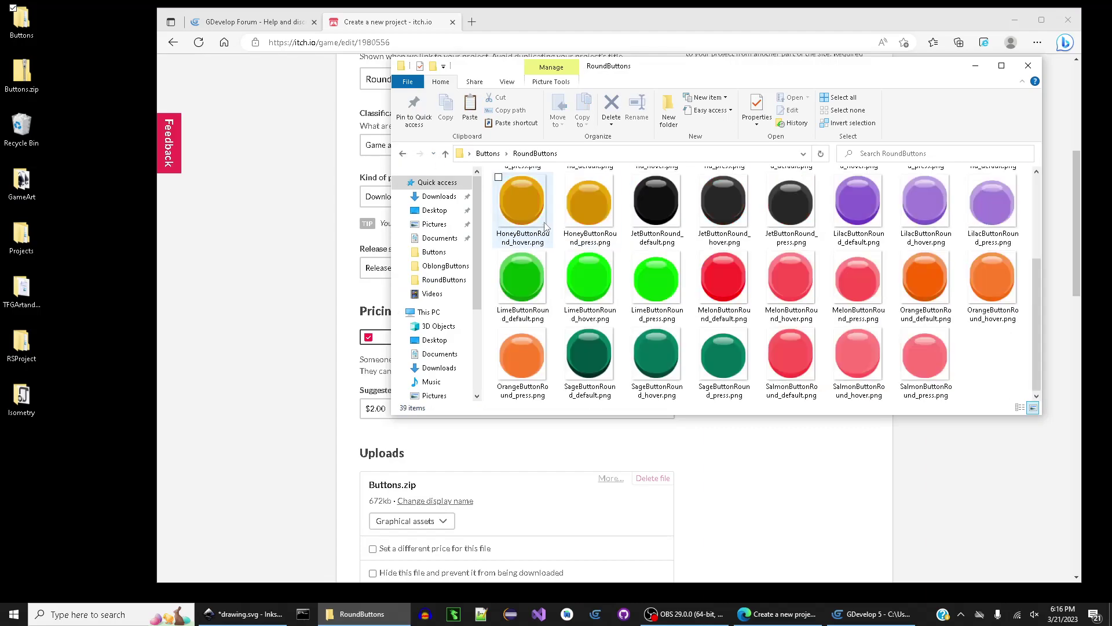
pyautogui.scroll(2, 544, 226)
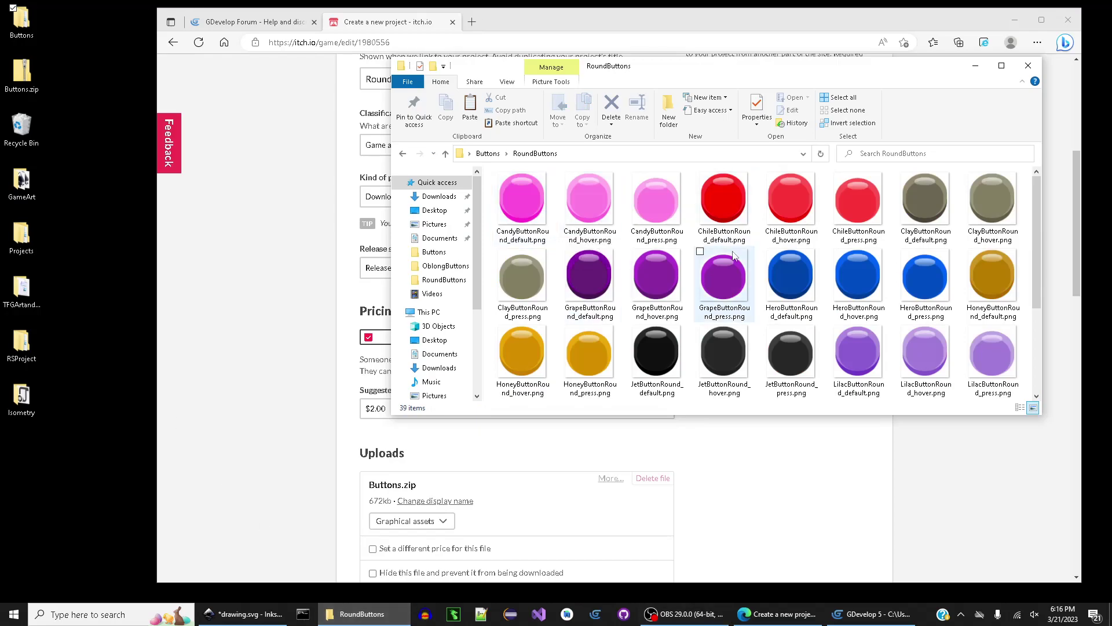
pyautogui.scroll(-2, 666, 267)
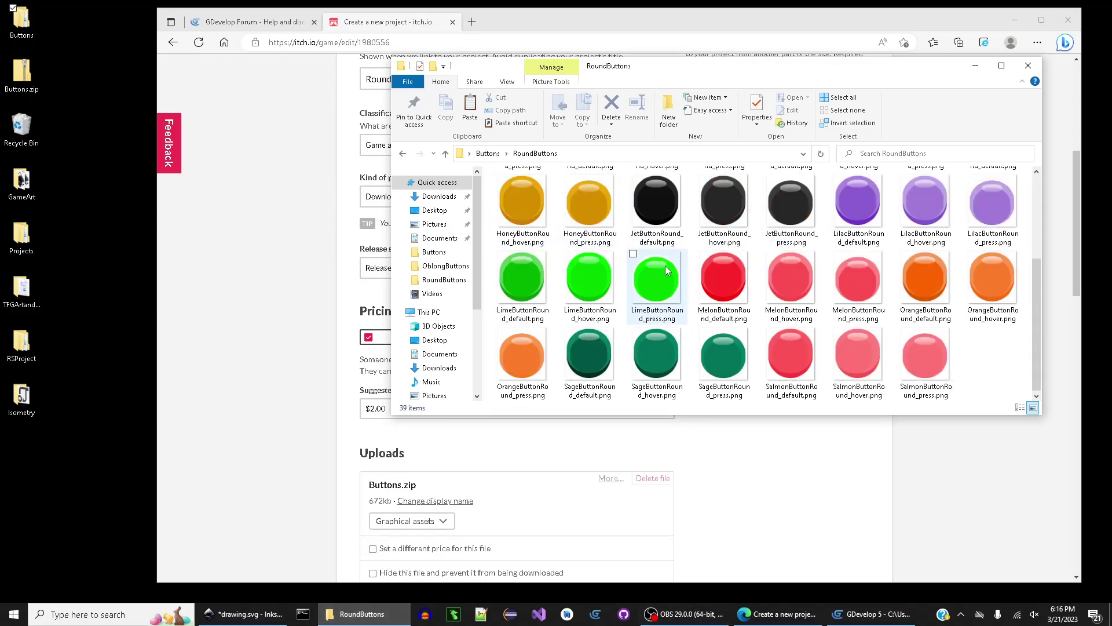
pyautogui.click(1028, 65)
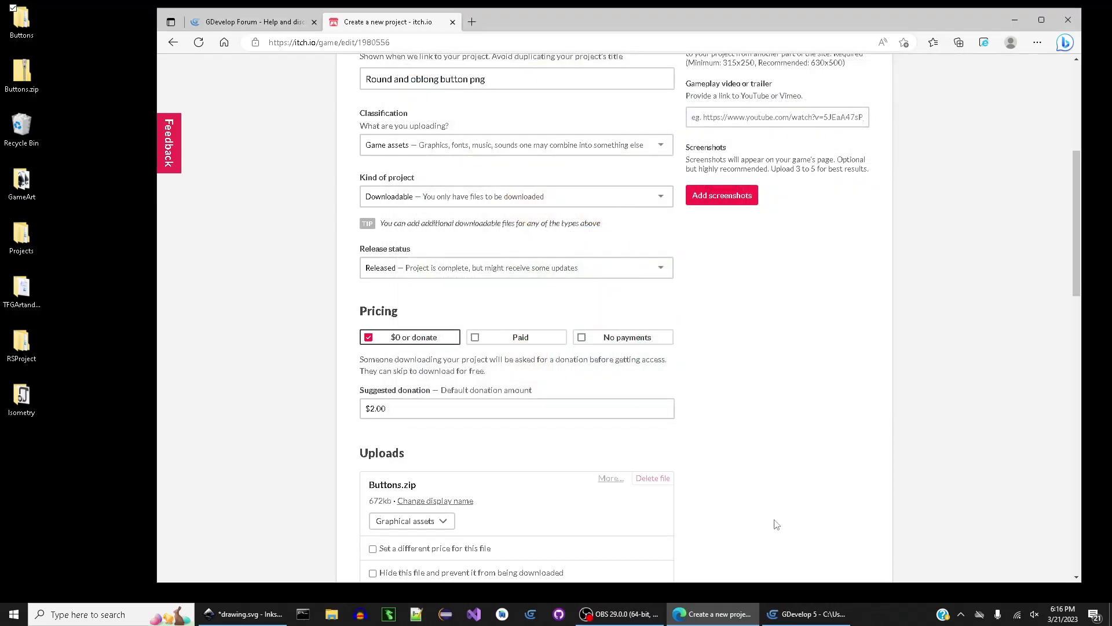
# Return to GDevelop and review the NewButton's state images in its editor
pyautogui.click(821, 619)
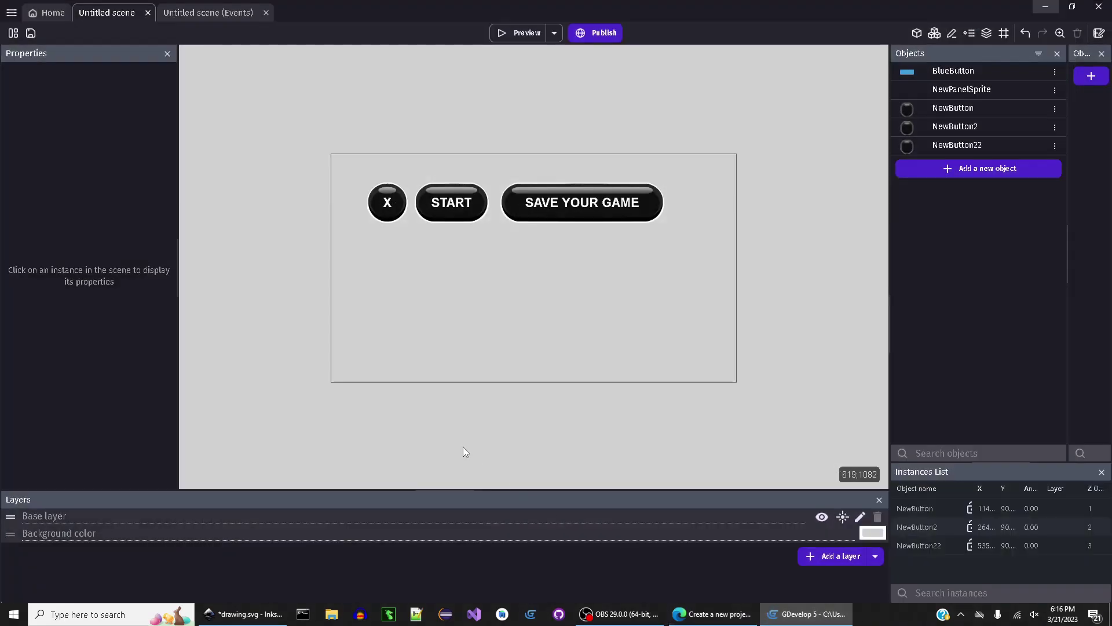
pyautogui.doubleClick(978, 110)
pyautogui.scroll(-3, 394, 310)
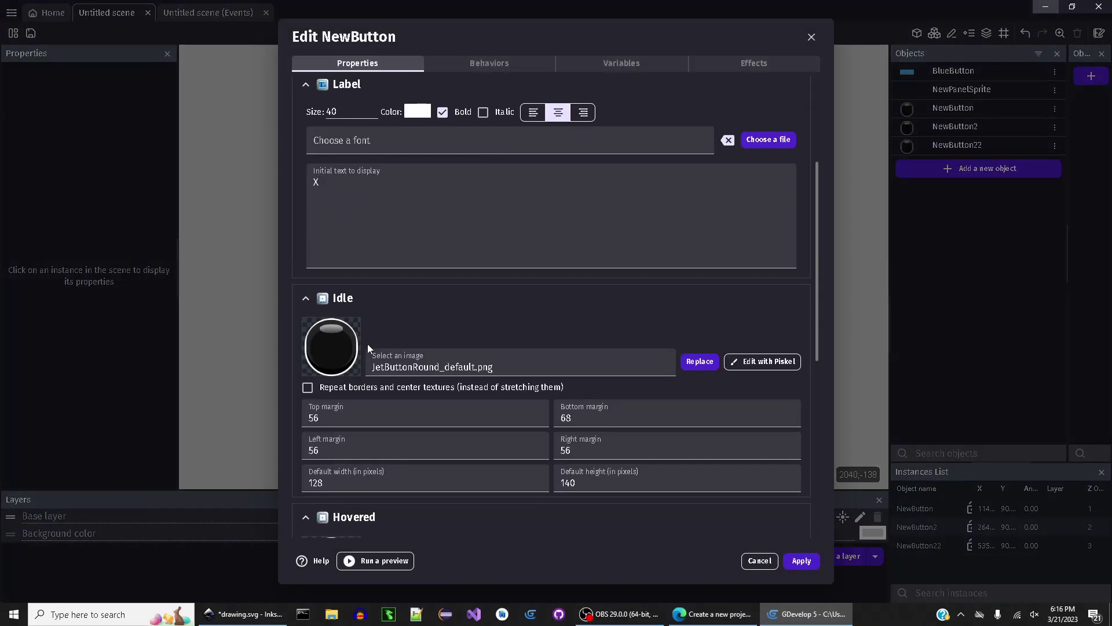
pyautogui.scroll(-3, 368, 345)
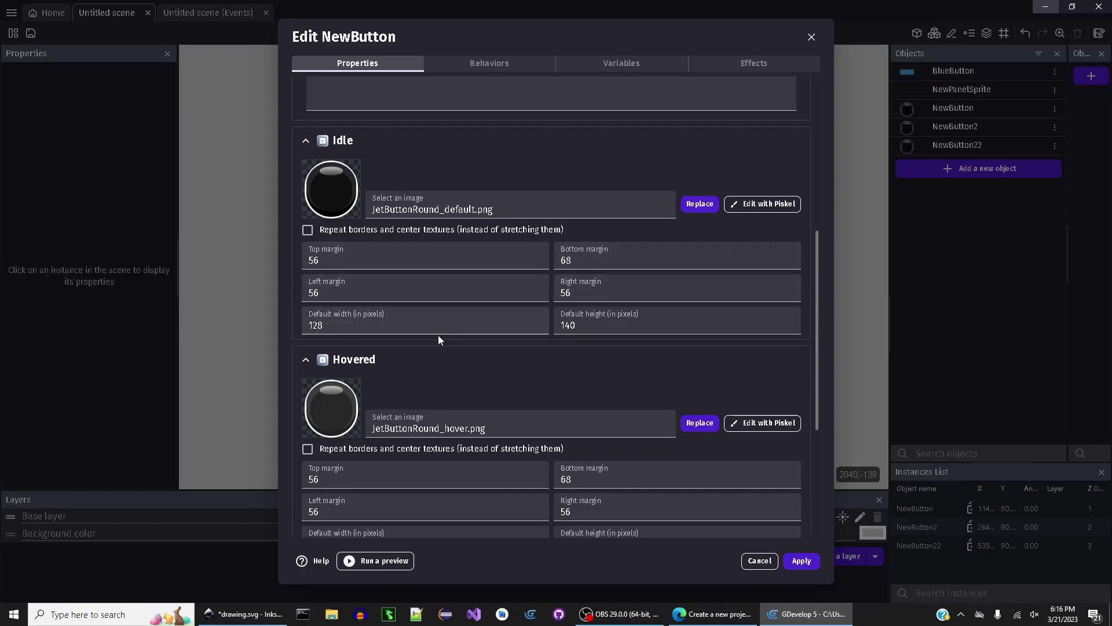
pyautogui.scroll(-4, 438, 340)
pyautogui.click(811, 37)
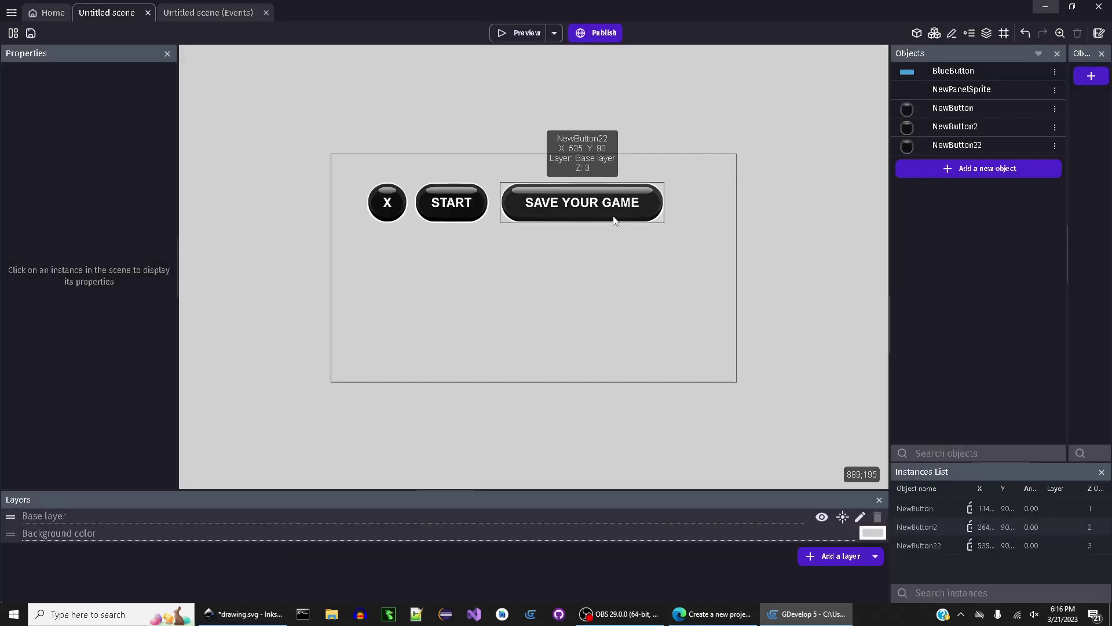
# Stretch SAVE YOUR GAME and START taller, then return the X button to a short 96 height
pyautogui.click(580, 232)
pyautogui.moveTo(589, 275); pyautogui.dragTo(590, 346)
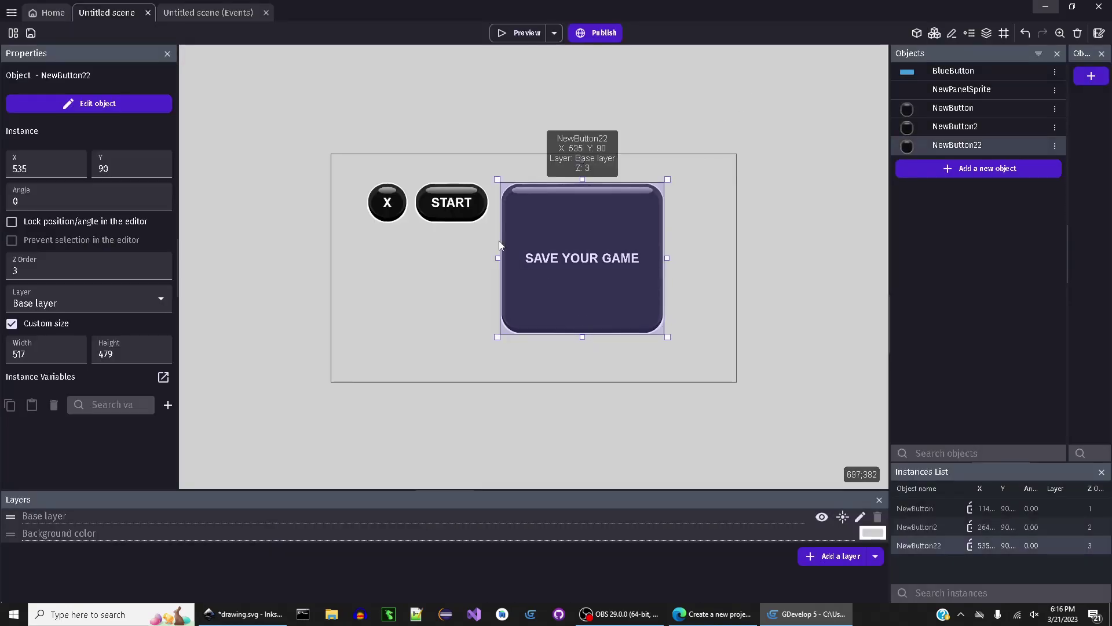
pyautogui.click(450, 200)
pyautogui.moveTo(446, 230); pyautogui.dragTo(440, 338)
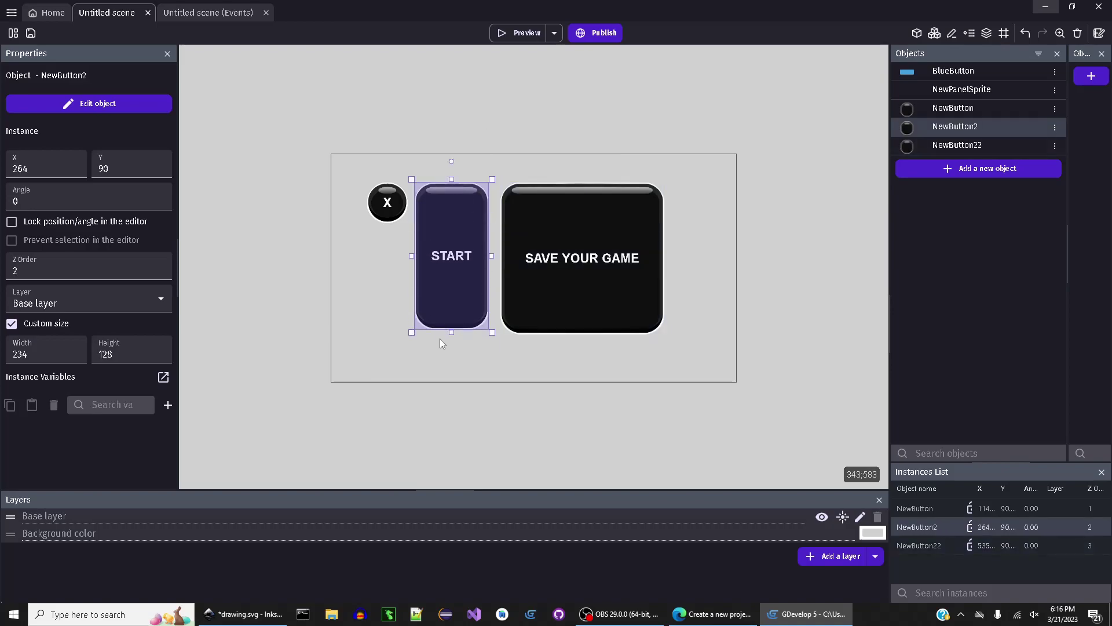
pyautogui.click(387, 219)
pyautogui.moveTo(387, 222); pyautogui.dragTo(396, 333)
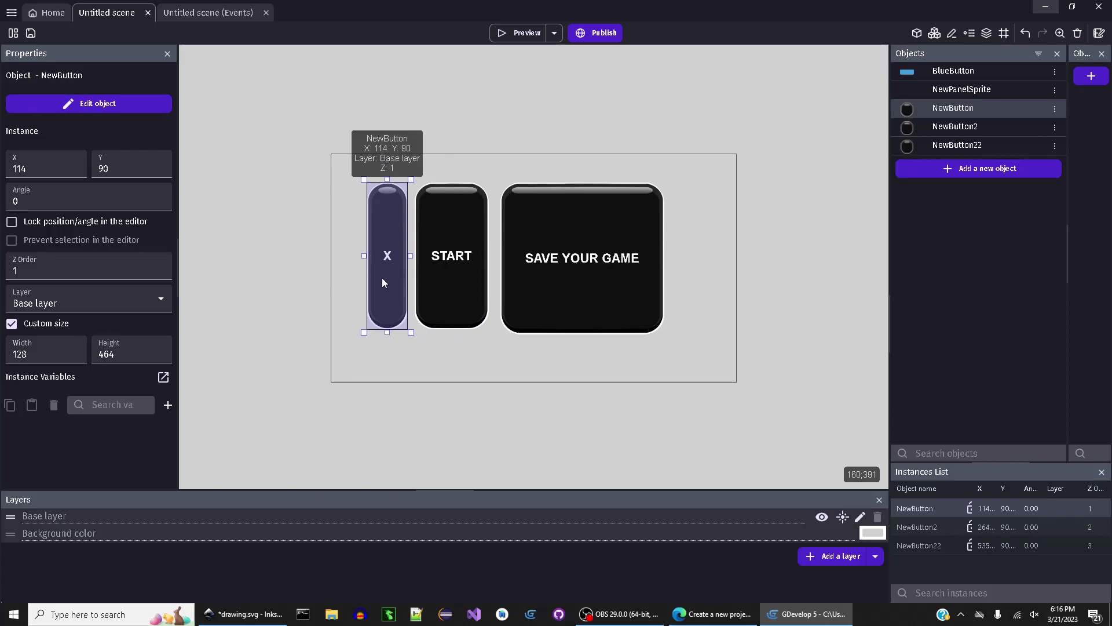
pyautogui.click(457, 270)
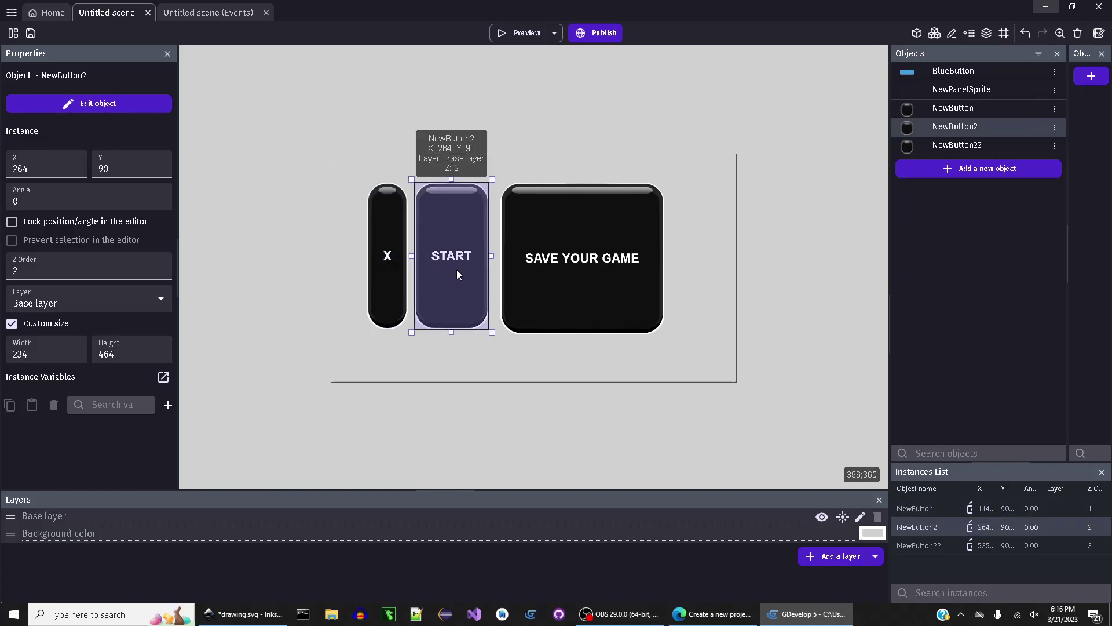
pyautogui.click(377, 265)
pyautogui.moveTo(387, 331); pyautogui.dragTo(396, 215)
pyautogui.click(522, 32)
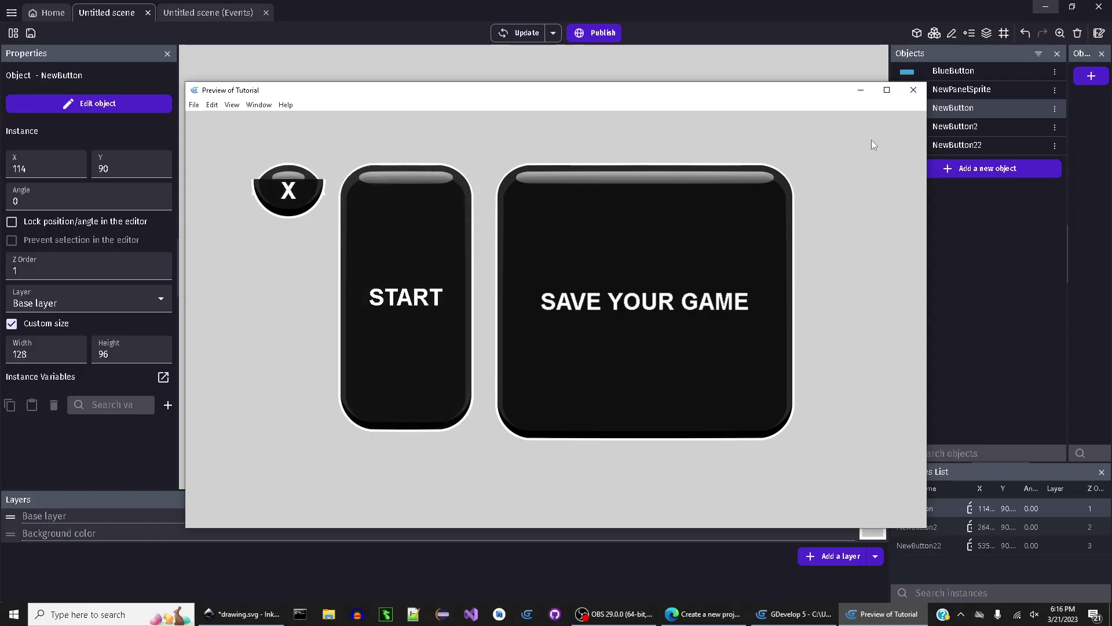
pyautogui.click(913, 90)
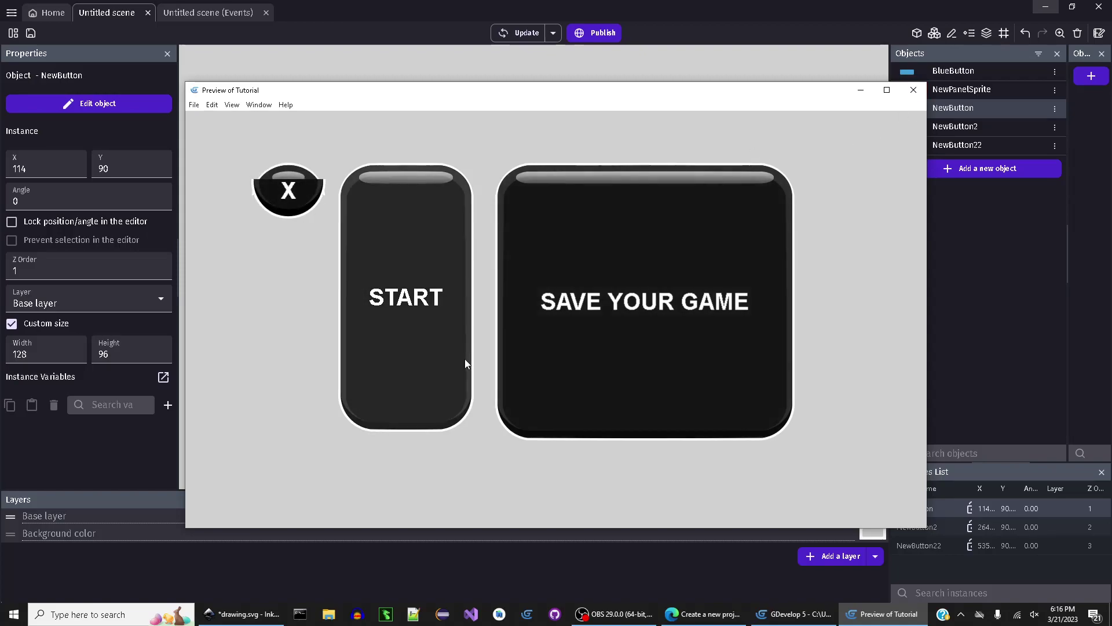